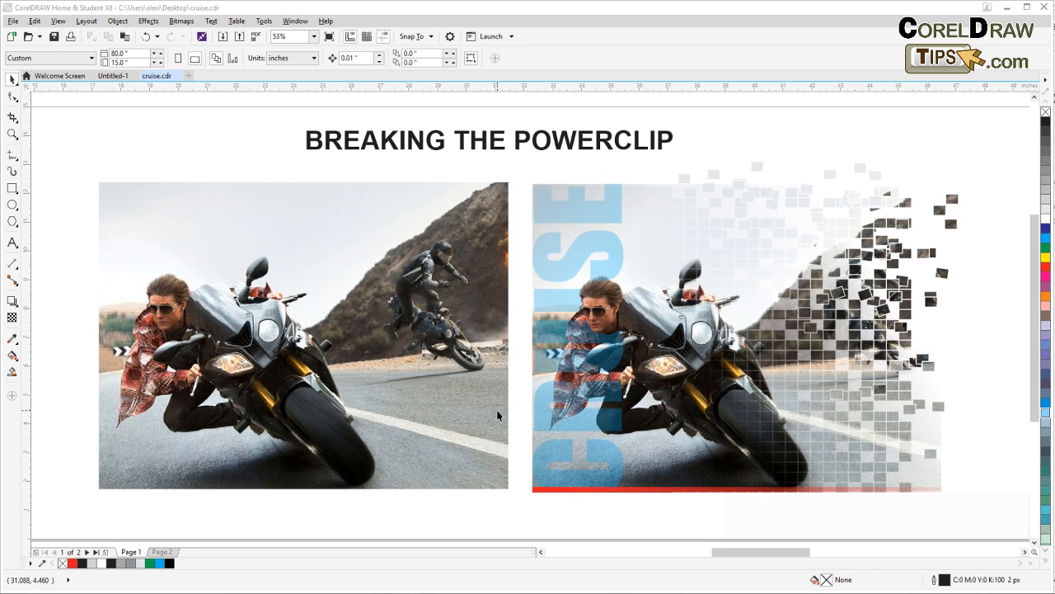
Move the finished pixel-dispersion artwork toward the page's left side and place the plain motorcycle photo to its right
{"action": "scroll", "coordinate": [497, 414], "scroll_direction": "down", "scroll_amount": 2}
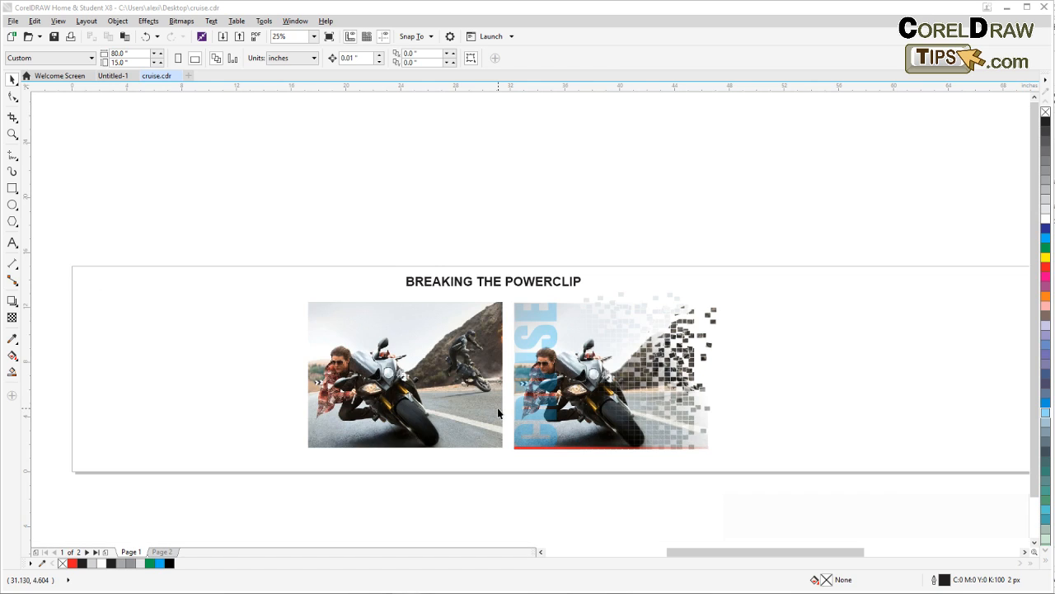
{"action": "left_click_drag", "start_coordinate": [430, 405], "coordinate": [860, 402]}
{"action": "left_click_drag", "start_coordinate": [496, 497], "coordinate": [705, 316]}
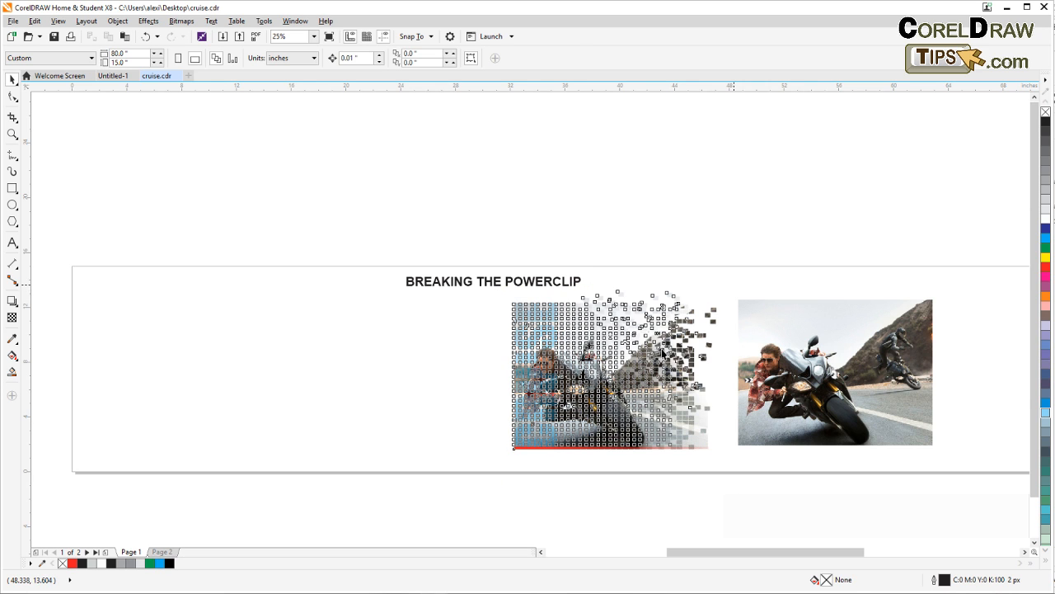
{"action": "left_click_drag", "start_coordinate": [632, 356], "coordinate": [390, 358]}
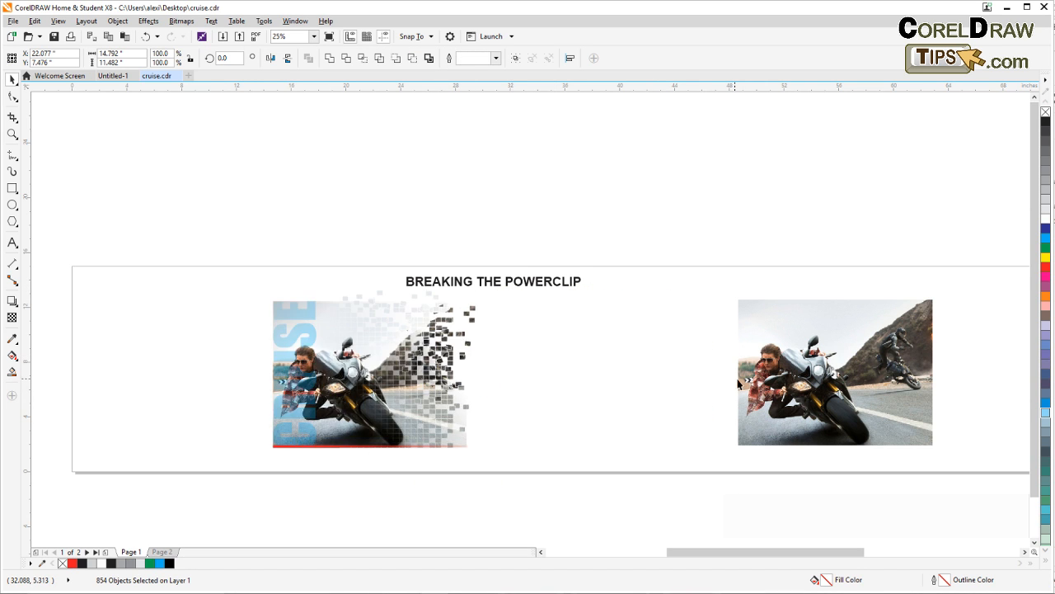
{"action": "left_click_drag", "start_coordinate": [770, 401], "coordinate": [559, 390]}
{"action": "left_click_drag", "start_coordinate": [713, 469], "coordinate": [573, 451]}
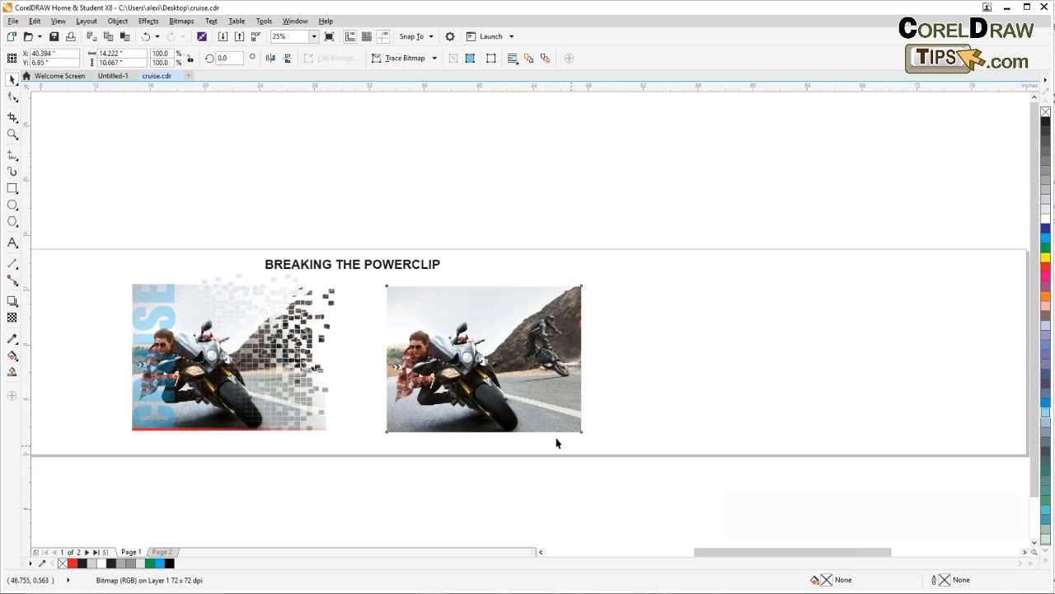
Draw a Graph Paper grid of 4 columns by 3 rows, about 2.35 by 2.18 inches, beside the photo's upper-left corner
{"action": "left_click", "coordinate": [13, 134]}
{"action": "left_click_drag", "start_coordinate": [371, 275], "coordinate": [608, 459]}
{"action": "left_click_drag", "start_coordinate": [634, 378], "coordinate": [502, 377]}
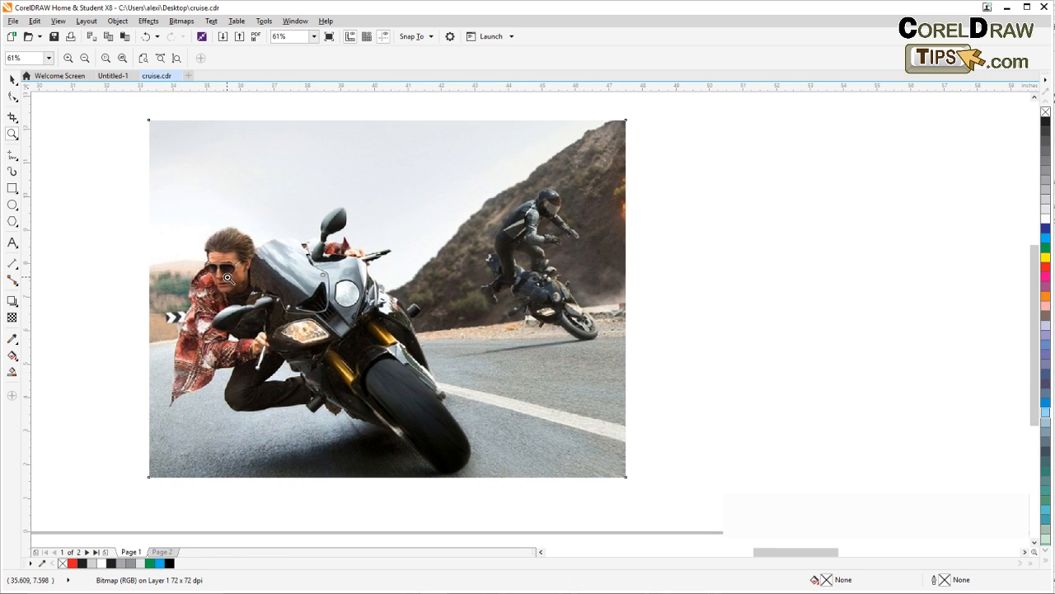
{"action": "left_click", "coordinate": [12, 79]}
{"action": "left_click", "coordinate": [101, 144]}
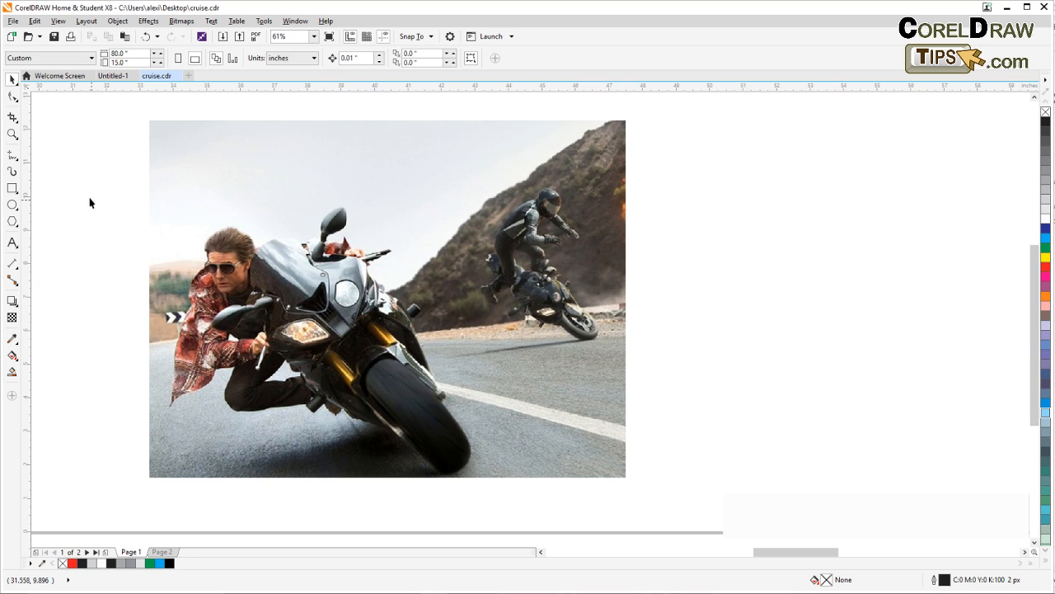
{"action": "left_click", "coordinate": [14, 304]}
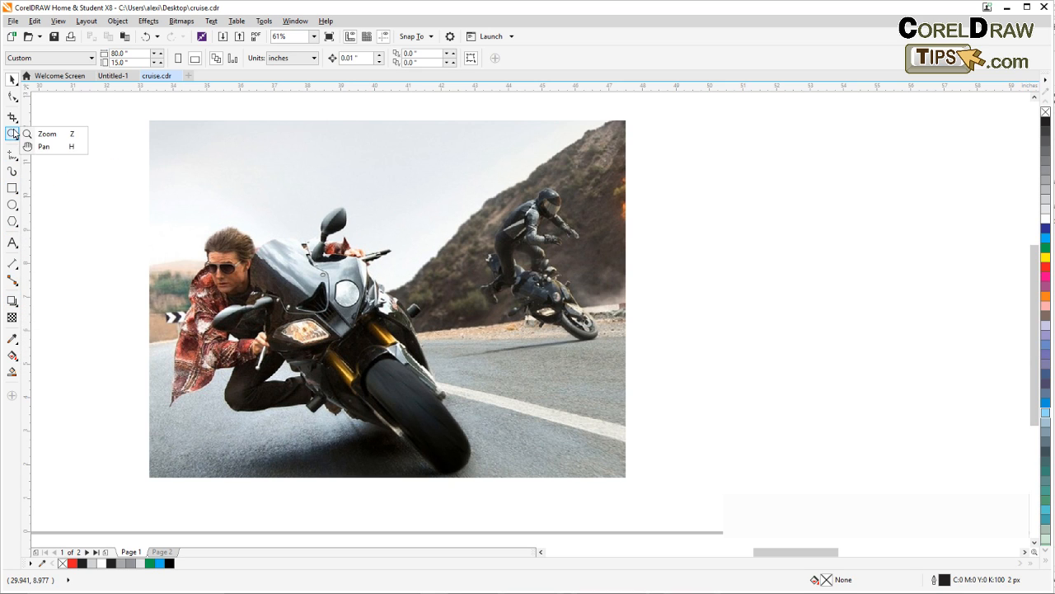
{"action": "mouse_move", "coordinate": [14, 159]}
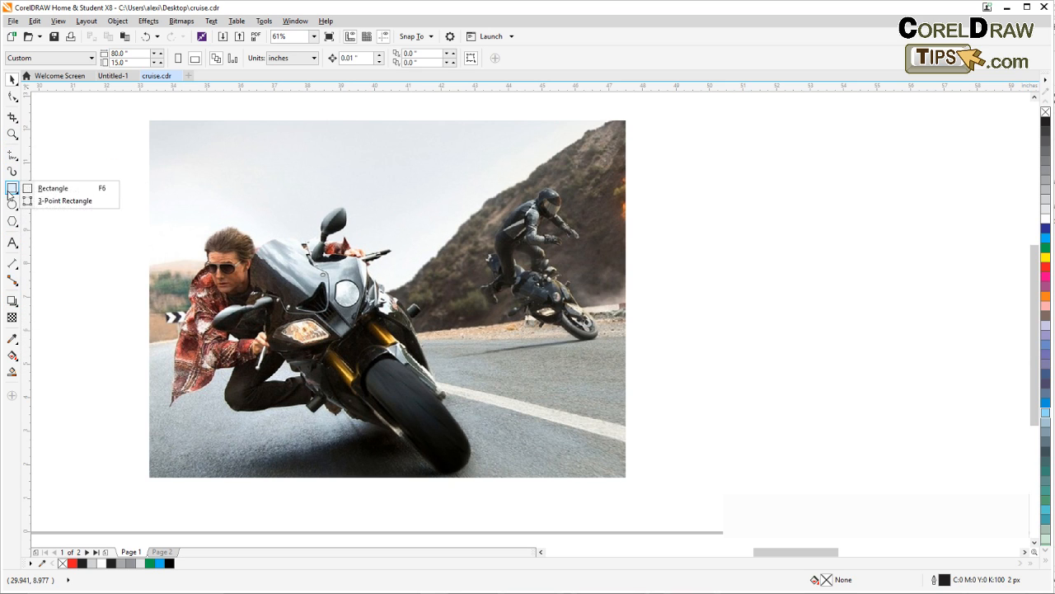
{"action": "mouse_move", "coordinate": [13, 224]}
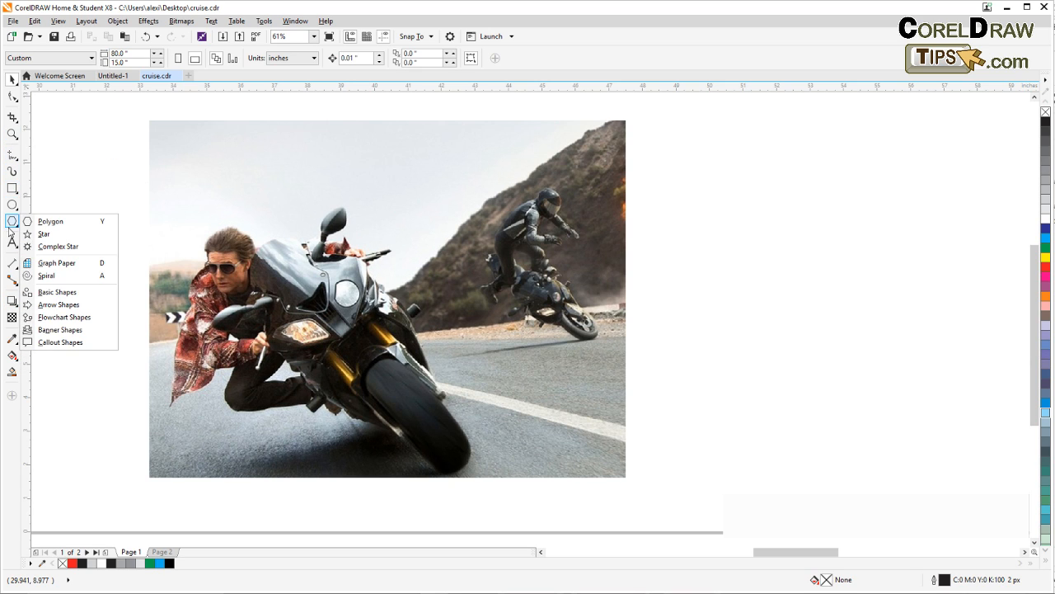
{"action": "left_click", "coordinate": [65, 264]}
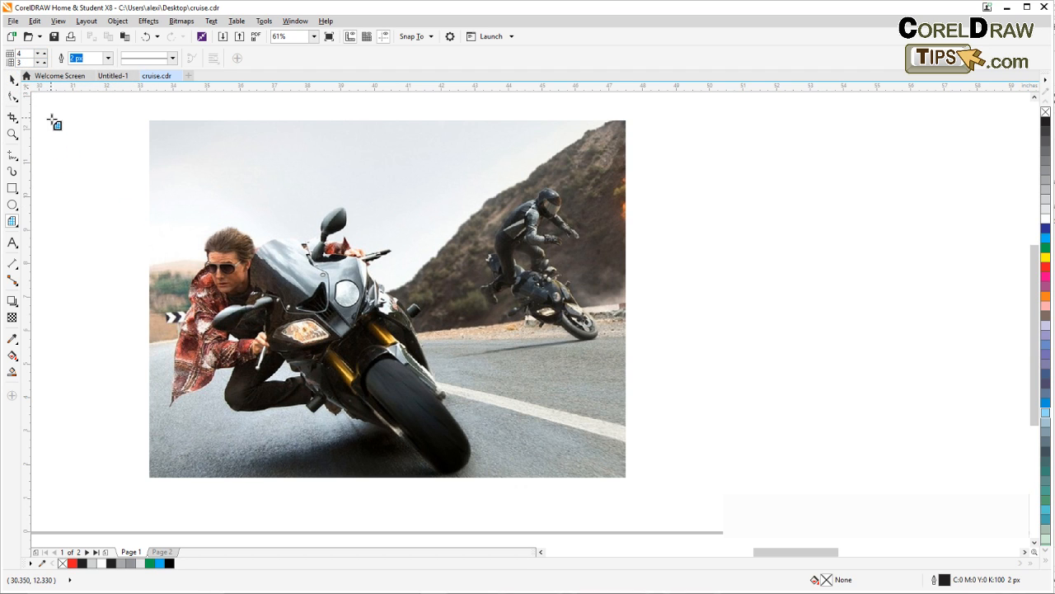
{"action": "left_click_drag", "start_coordinate": [51, 118], "coordinate": [133, 194]}
{"action": "left_click", "coordinate": [13, 78]}
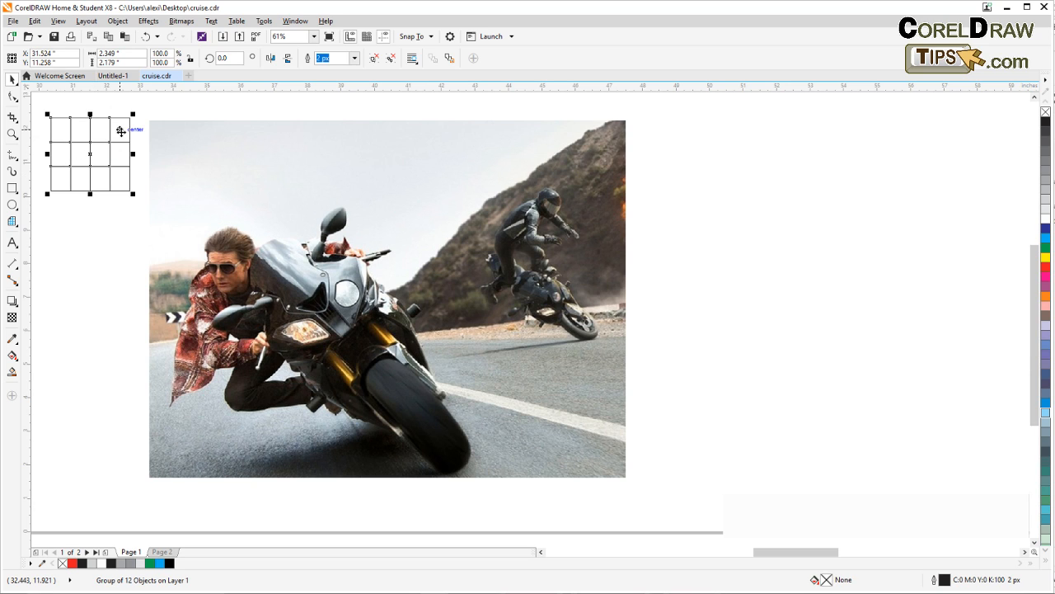
Stretch the grid to about 5.45 inches wide and move it to the blank area right of the photo
{"action": "left_click", "coordinate": [83, 130]}
{"action": "left_click", "coordinate": [78, 142]}
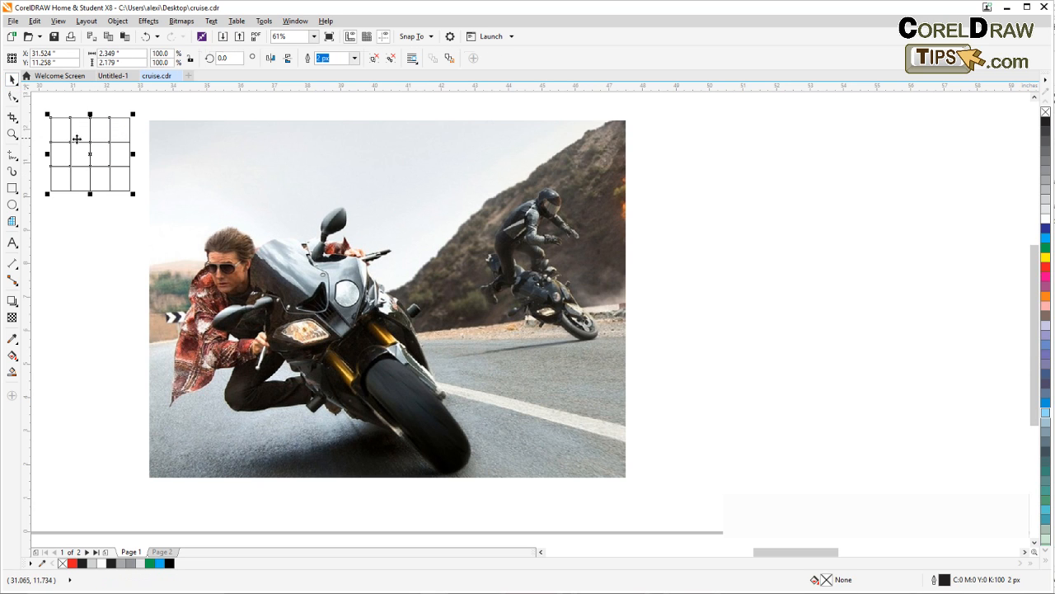
{"action": "left_click_drag", "start_coordinate": [129, 155], "coordinate": [234, 156]}
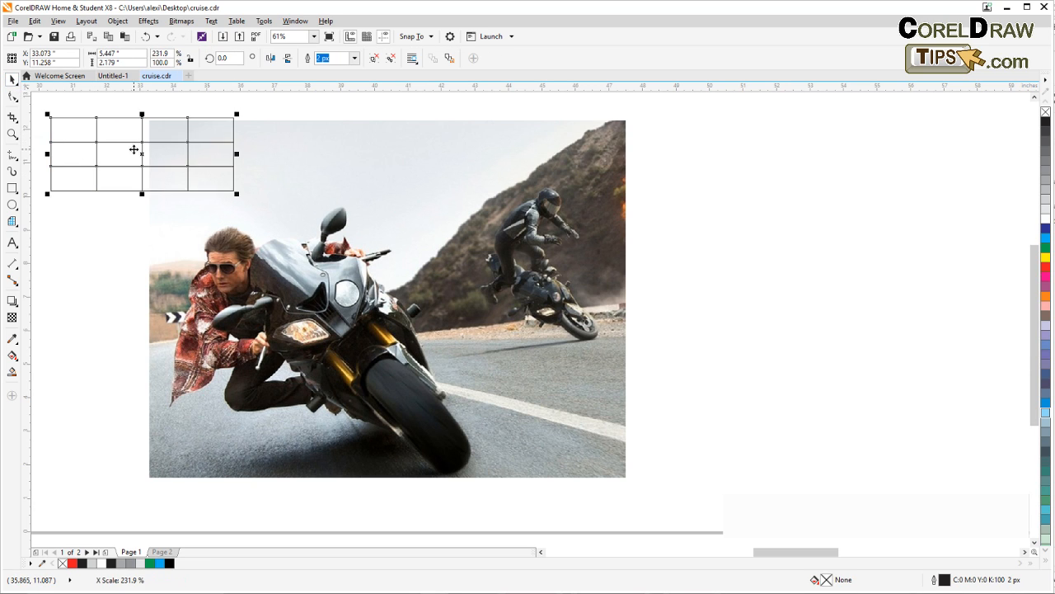
{"action": "left_click_drag", "start_coordinate": [142, 136], "coordinate": [728, 196]}
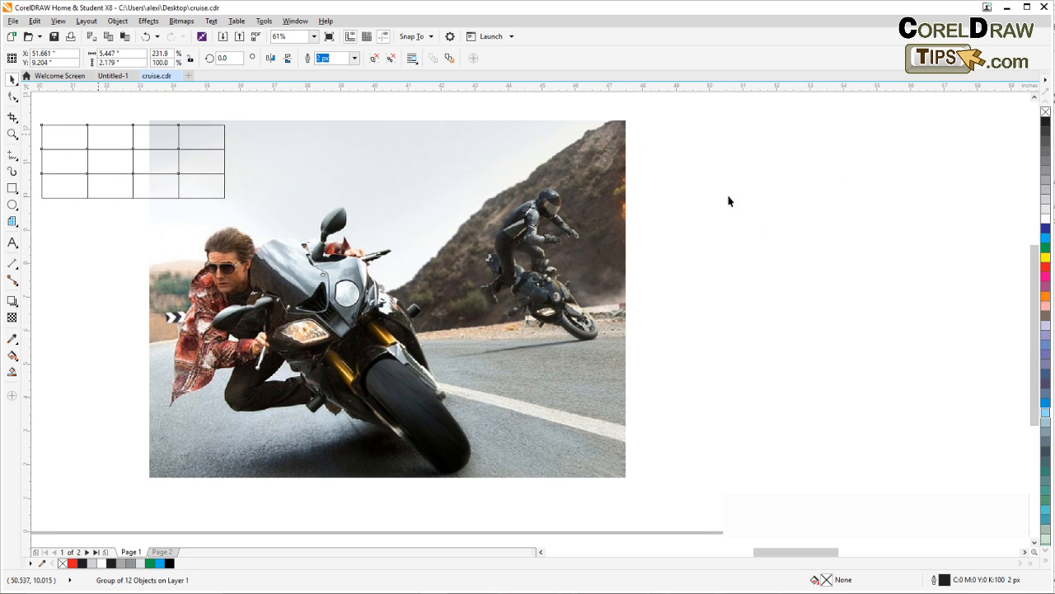
{"action": "left_click_drag", "start_coordinate": [807, 292], "coordinate": [377, 304]}
{"action": "left_click", "coordinate": [377, 304]}
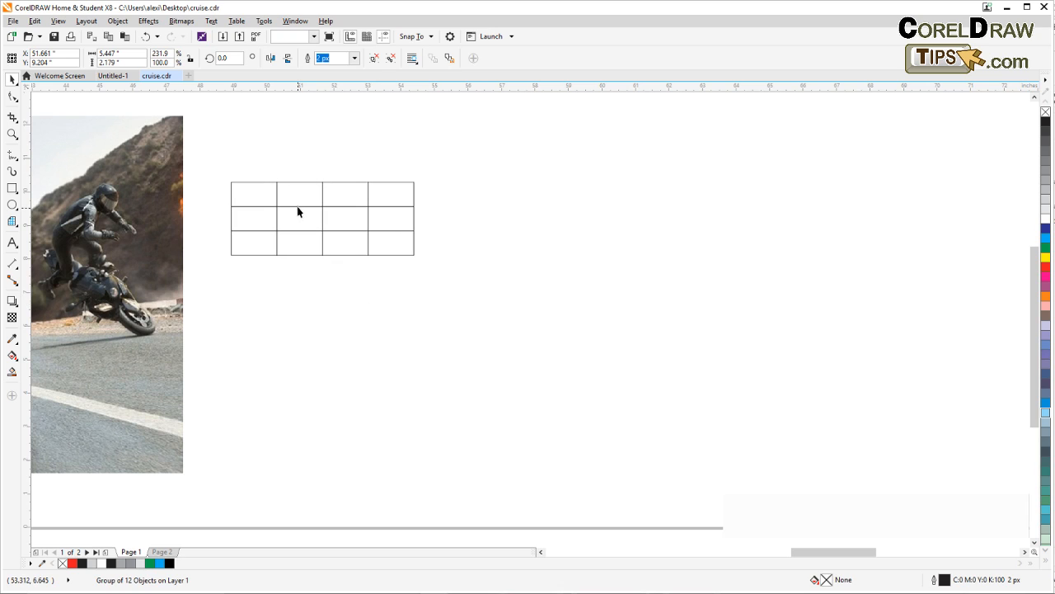
Stretch the grid horizontally to about 10.38 inches wide and deselect it
{"action": "left_click", "coordinate": [276, 199]}
{"action": "left_click_drag", "start_coordinate": [416, 218], "coordinate": [580, 219]}
{"action": "left_click", "coordinate": [406, 302]}
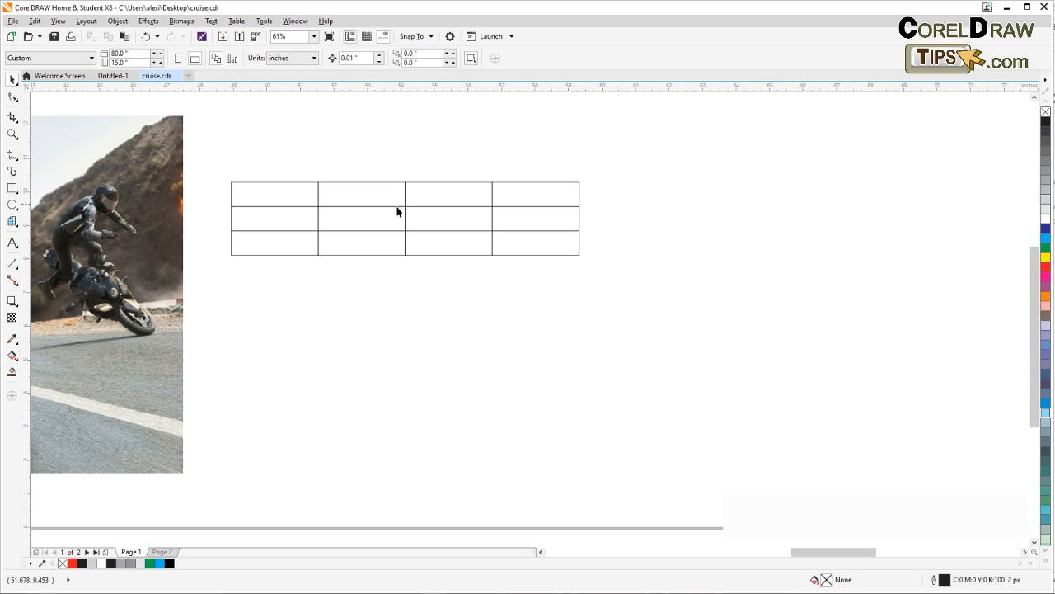
Try to reshape the grid at an inner intersection with the Shape tool, and undo the accidental distortion of the grid
{"action": "left_click", "coordinate": [317, 220]}
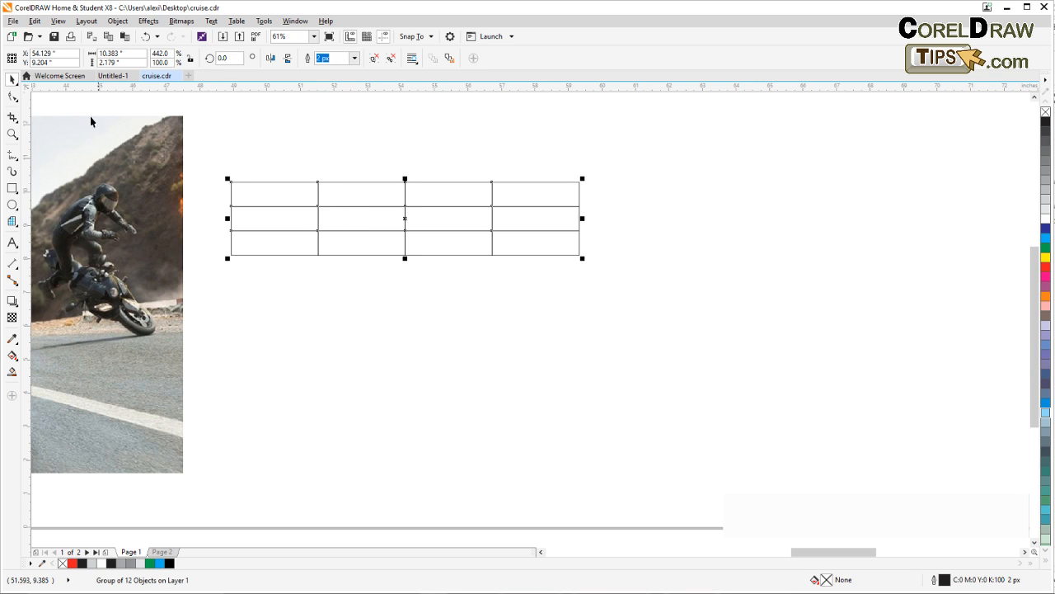
{"action": "left_click", "coordinate": [13, 96]}
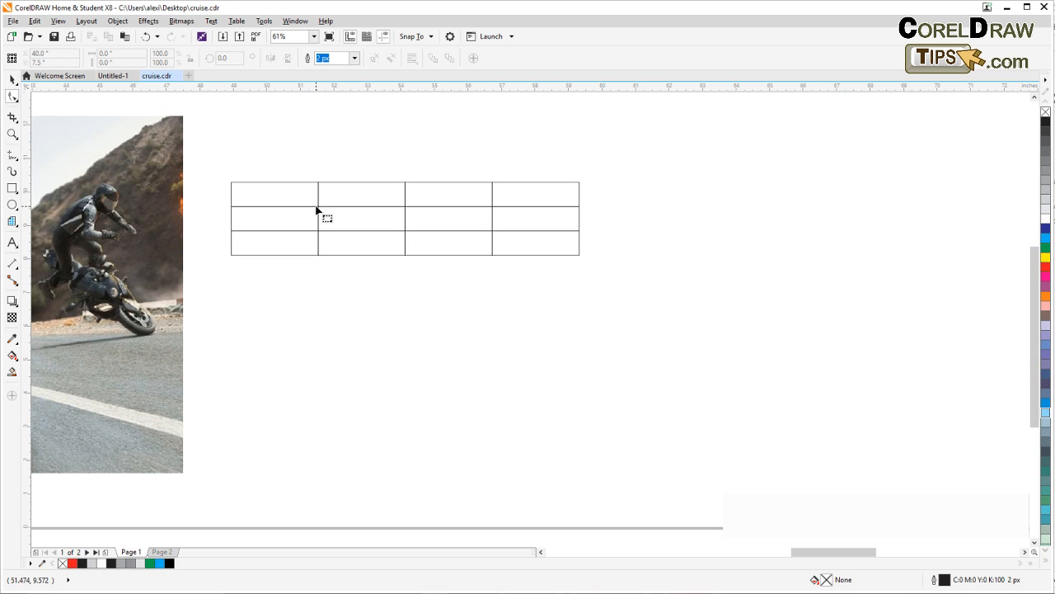
{"action": "left_click", "coordinate": [12, 79]}
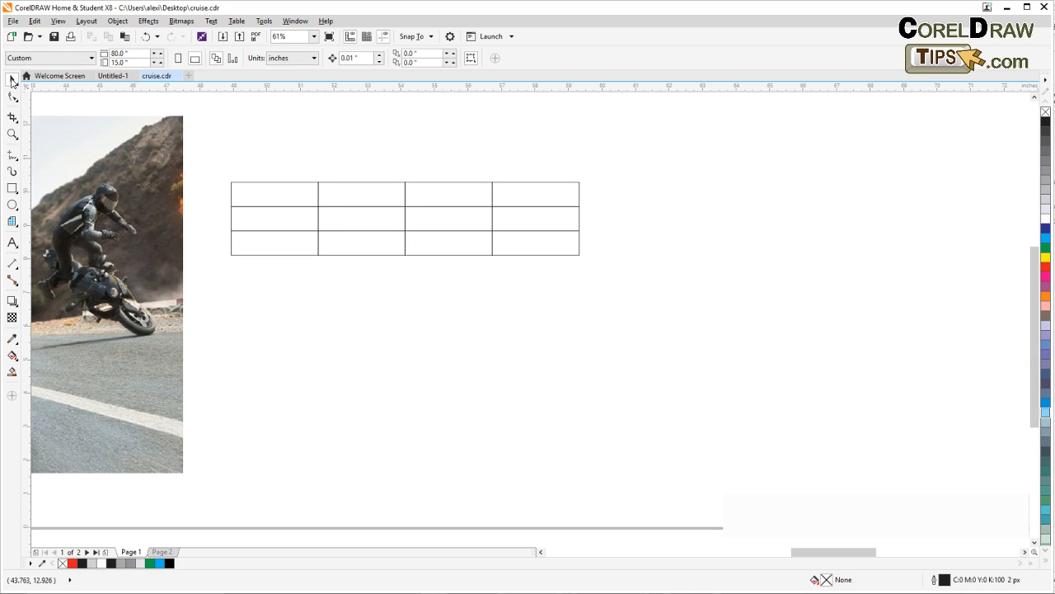
{"action": "left_click", "coordinate": [320, 209]}
{"action": "left_click", "coordinate": [319, 205]}
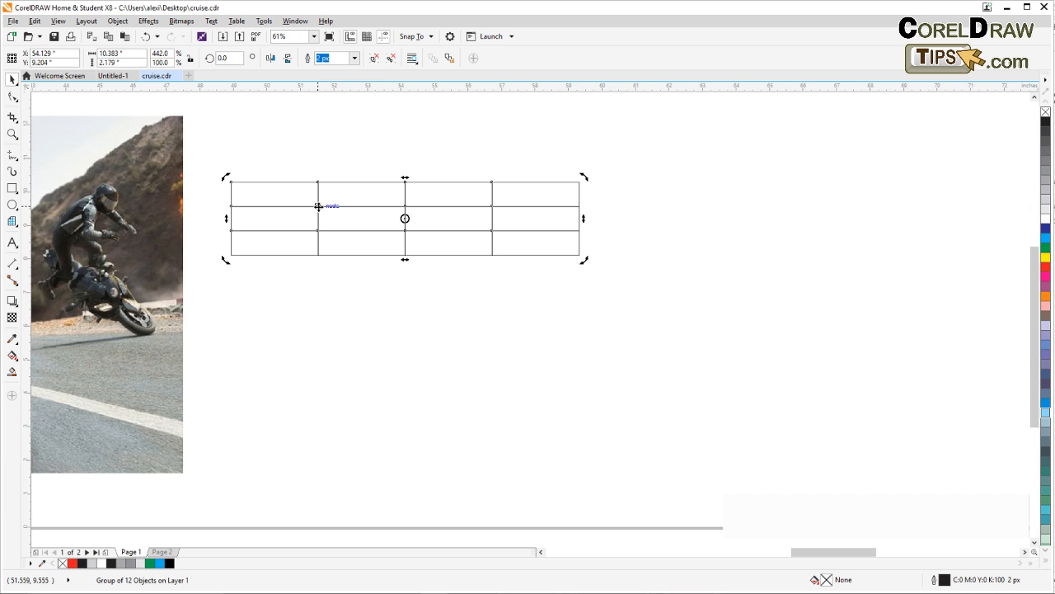
{"action": "mouse_move", "coordinate": [319, 206]}
{"action": "left_mouse_down"}
{"action": "mouse_move", "coordinate": [335, 206]}
{"action": "mouse_move", "coordinate": [327, 215]}
{"action": "mouse_move", "coordinate": [324, 204]}
{"action": "left_mouse_up"}
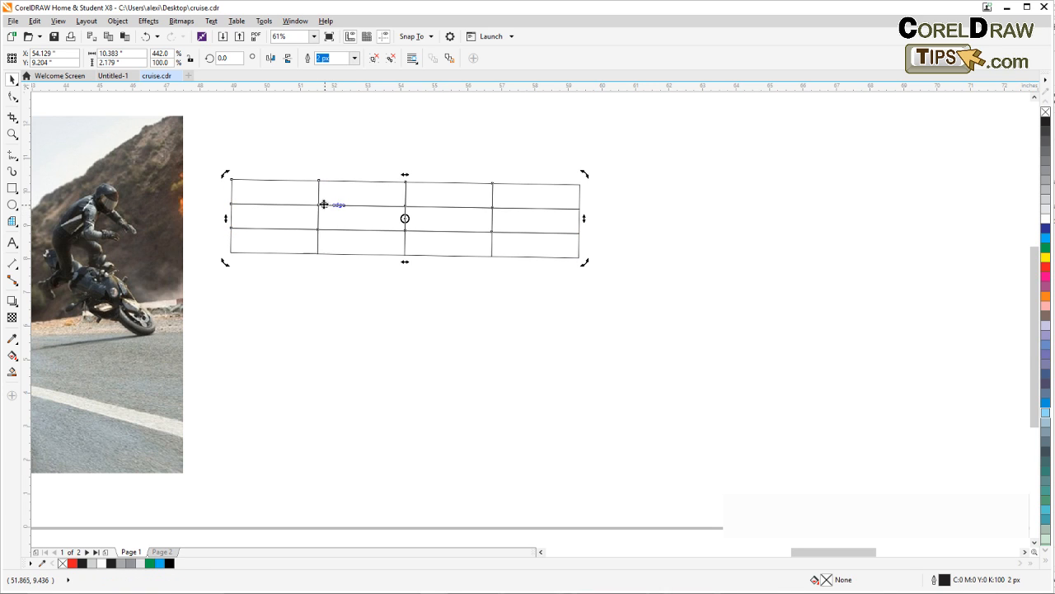
{"action": "key", "text": "ctrl+z"}
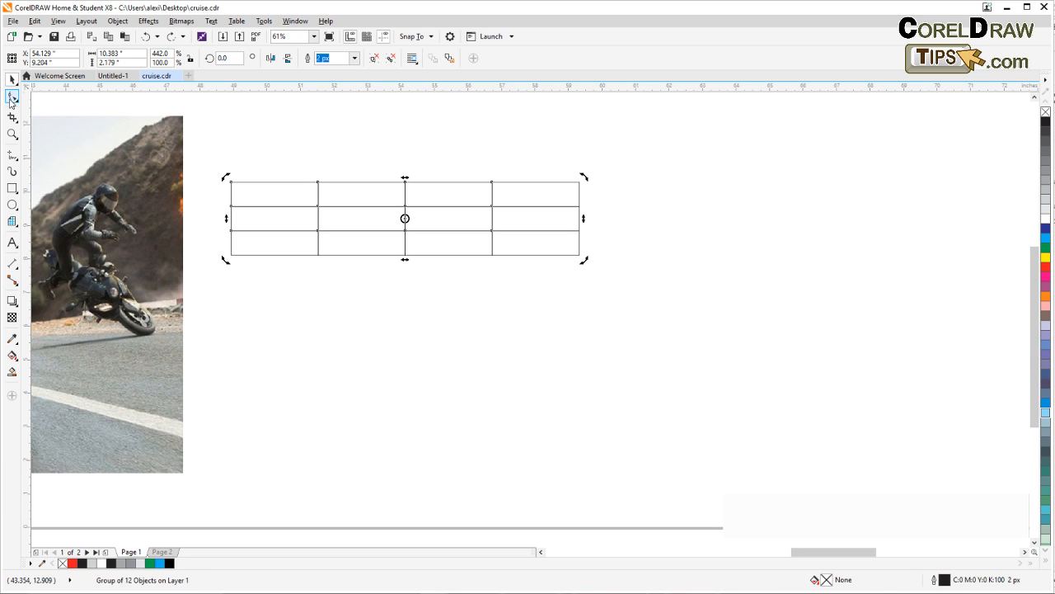
{"action": "left_click", "coordinate": [11, 96]}
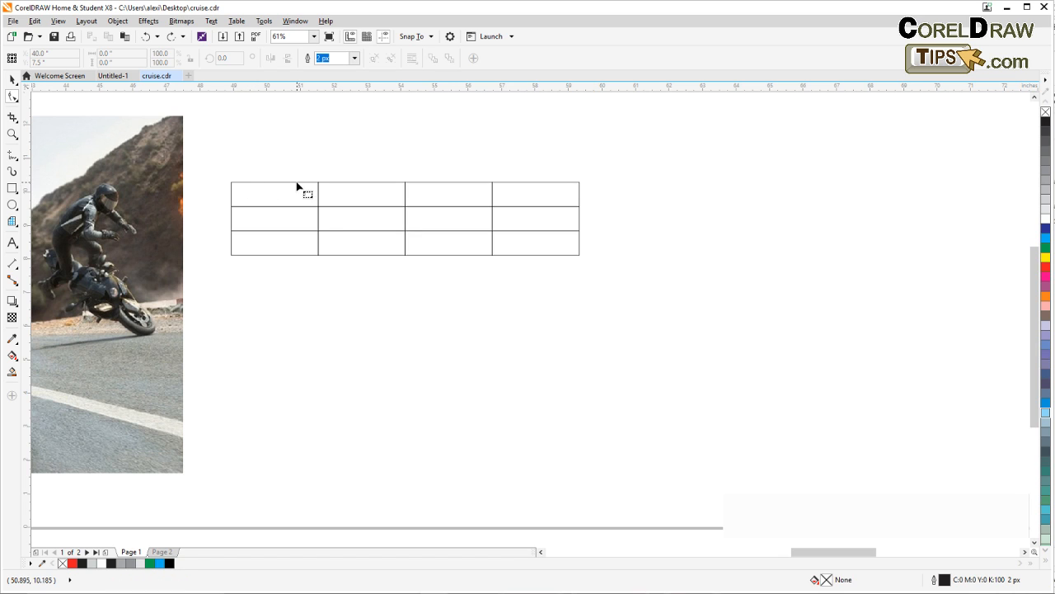
{"action": "key", "text": "space"}
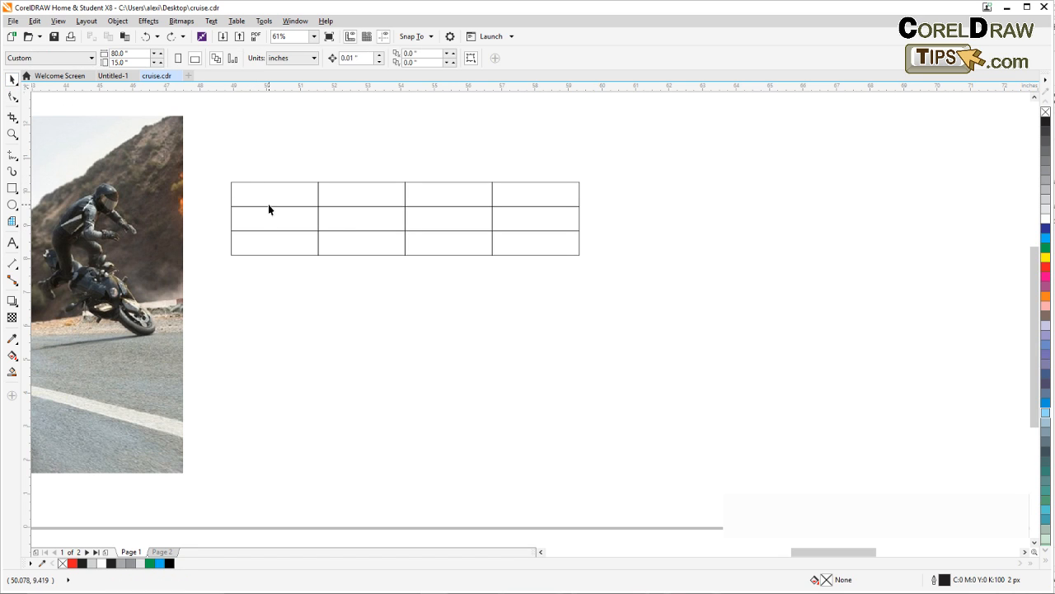
Convert the grouped grid to curves and try to edit its nodes with the Shape tool
{"action": "left_click", "coordinate": [268, 205]}
{"action": "left_click", "coordinate": [117, 22]}
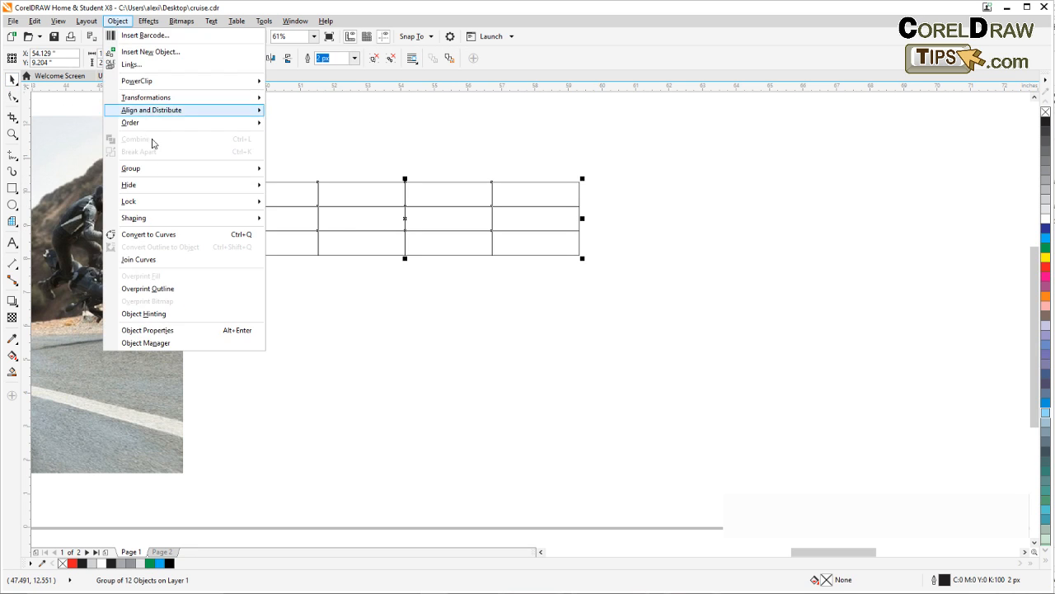
{"action": "left_click", "coordinate": [149, 234]}
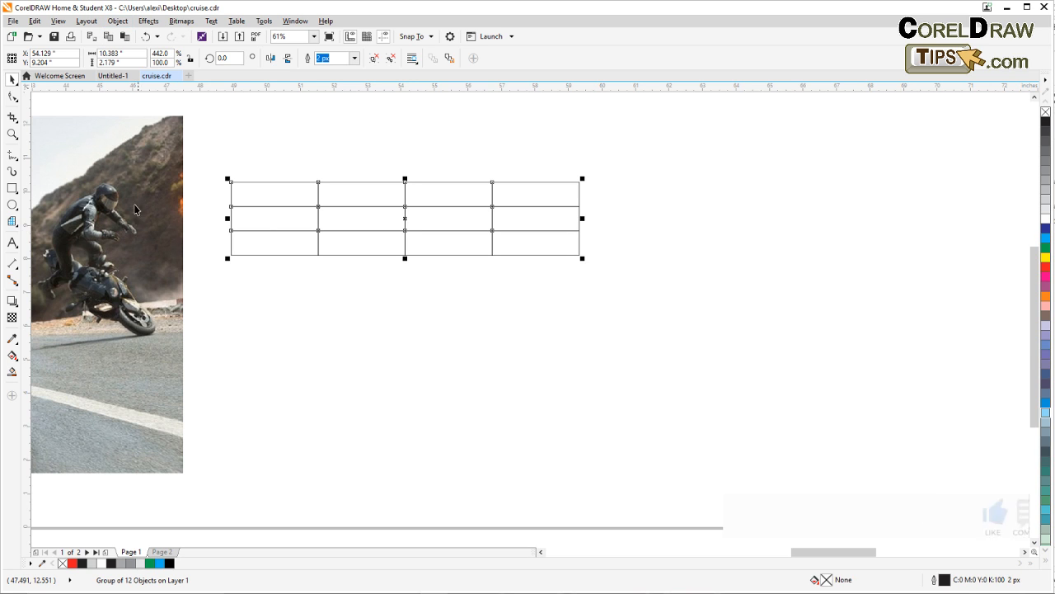
{"action": "key", "text": "F10"}
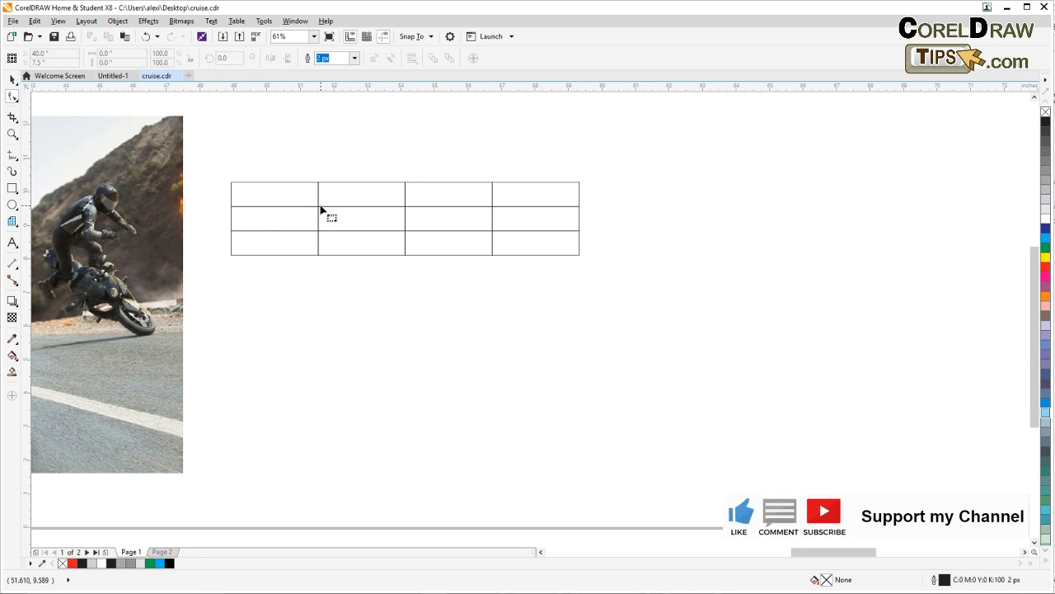
{"action": "left_click", "coordinate": [264, 182]}
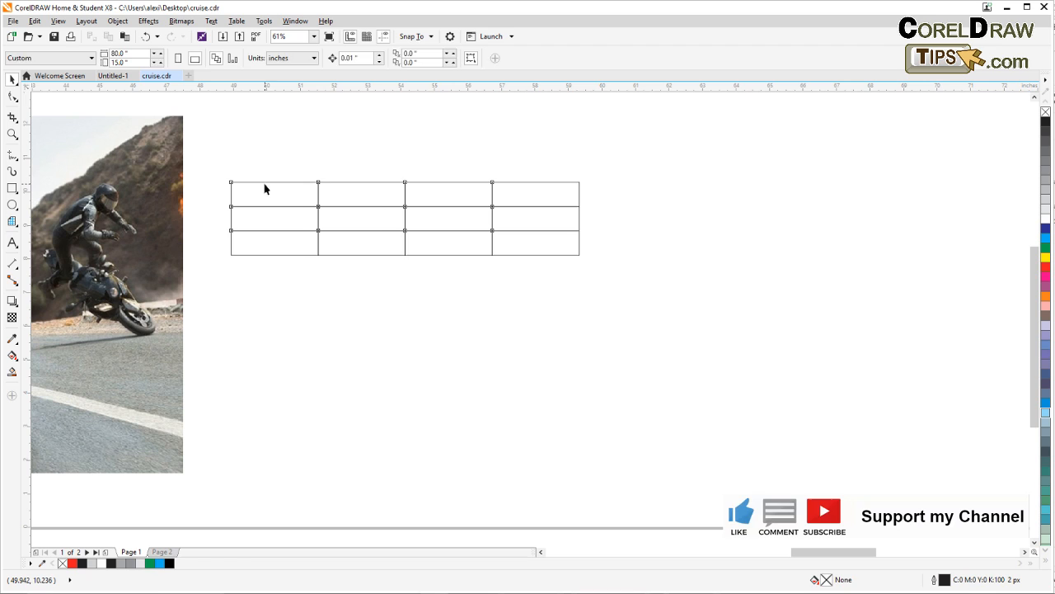
Delete the test grid beside the photo
{"action": "left_click", "coordinate": [321, 183]}
{"action": "left_click_drag", "start_coordinate": [320, 206], "coordinate": [343, 212]}
{"action": "key", "text": "Delete"}
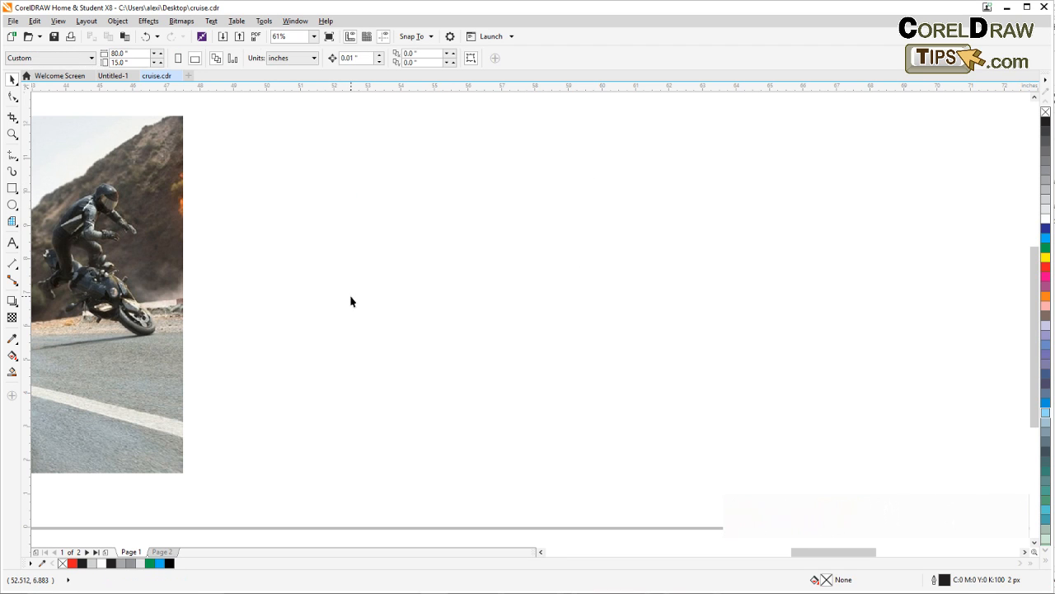
Set the Graph Paper tool to 30 columns and 30 rows, ready for drawing over the motorcycle photo
{"action": "left_click_drag", "start_coordinate": [280, 366], "coordinate": [556, 377]}
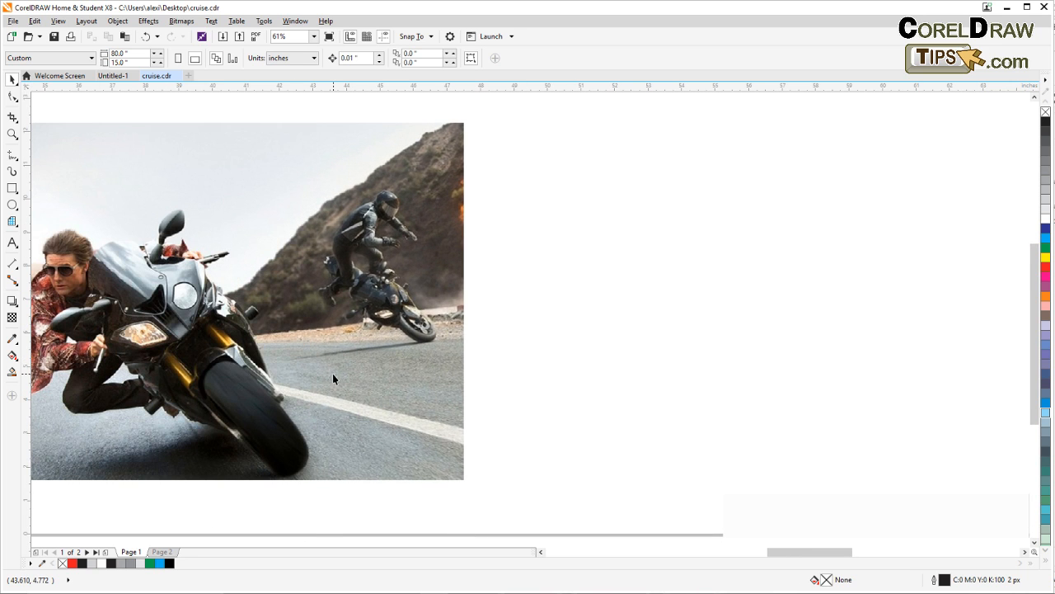
{"action": "left_click_drag", "start_coordinate": [335, 377], "coordinate": [542, 380]}
{"action": "scroll", "coordinate": [356, 379], "scroll_direction": "down", "scroll_amount": 1}
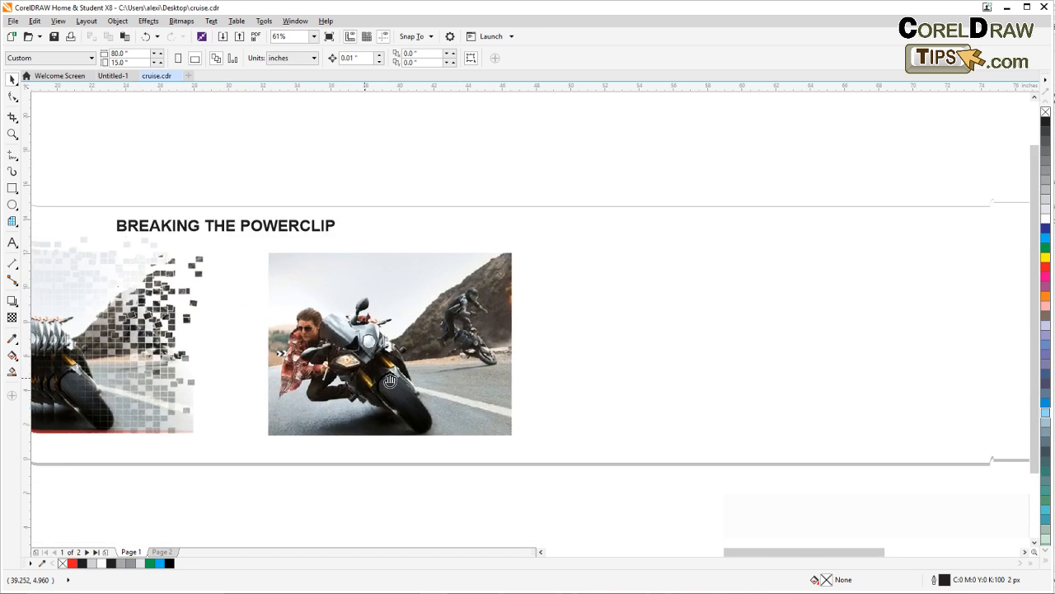
{"action": "left_click_drag", "start_coordinate": [165, 350], "coordinate": [404, 325]}
{"action": "scroll", "coordinate": [429, 332], "scroll_direction": "up", "scroll_amount": 1}
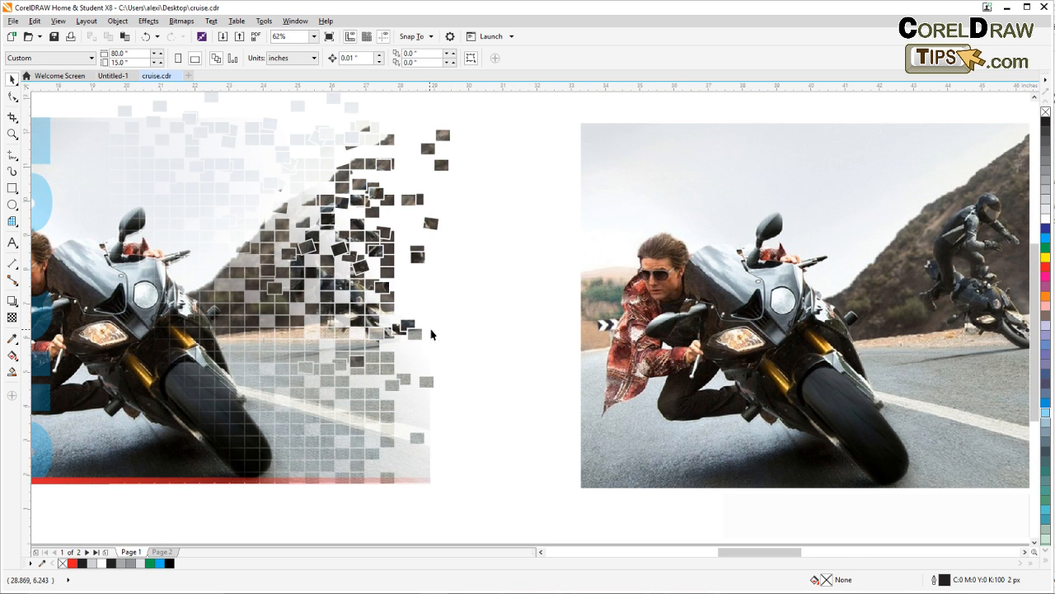
{"action": "scroll", "coordinate": [508, 335], "scroll_direction": "down", "scroll_amount": 1}
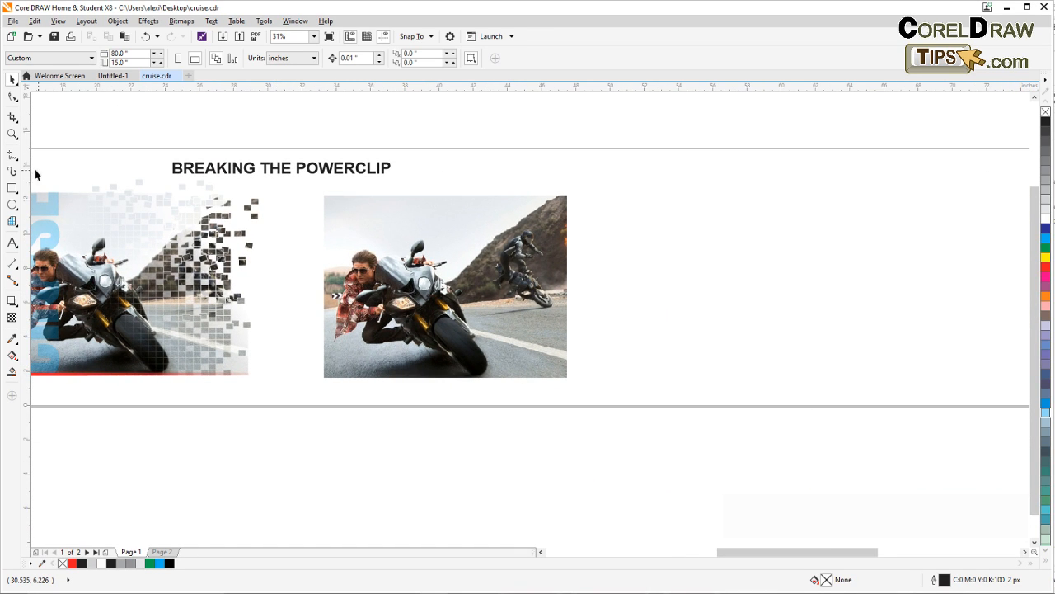
{"action": "left_click", "coordinate": [12, 133]}
{"action": "left_click_drag", "start_coordinate": [315, 188], "coordinate": [584, 380]}
{"action": "left_click_drag", "start_coordinate": [212, 275], "coordinate": [152, 272]}
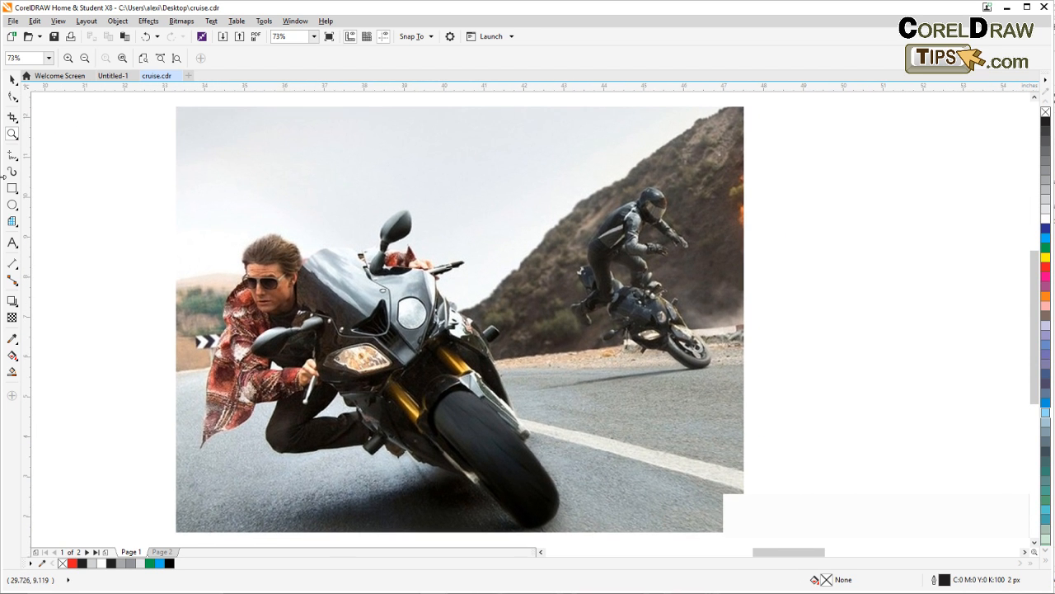
{"action": "left_click", "coordinate": [14, 223]}
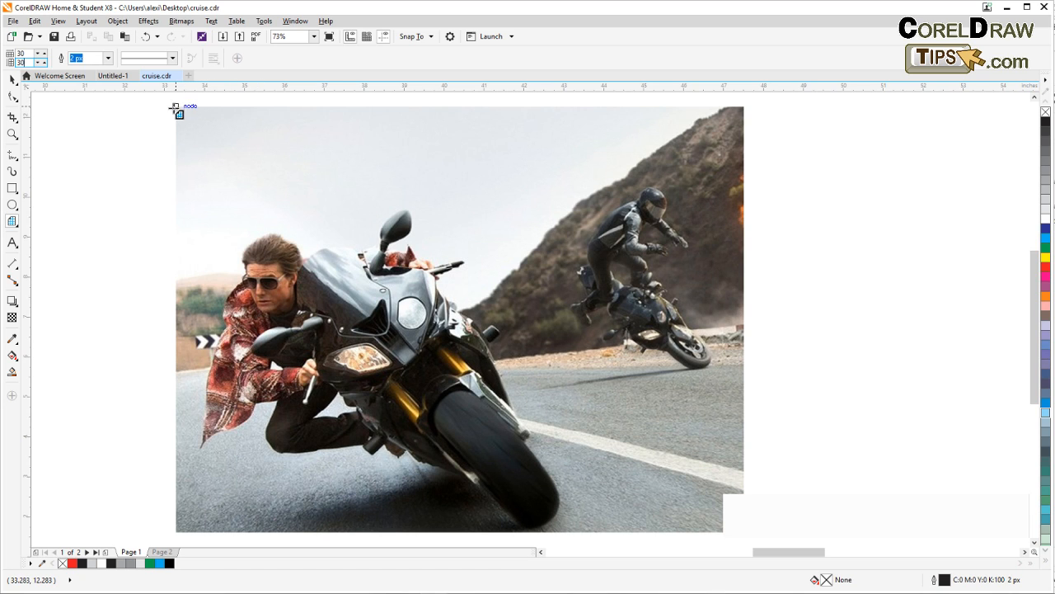
Turn off snapping to objects
{"action": "left_click", "coordinate": [57, 21]}
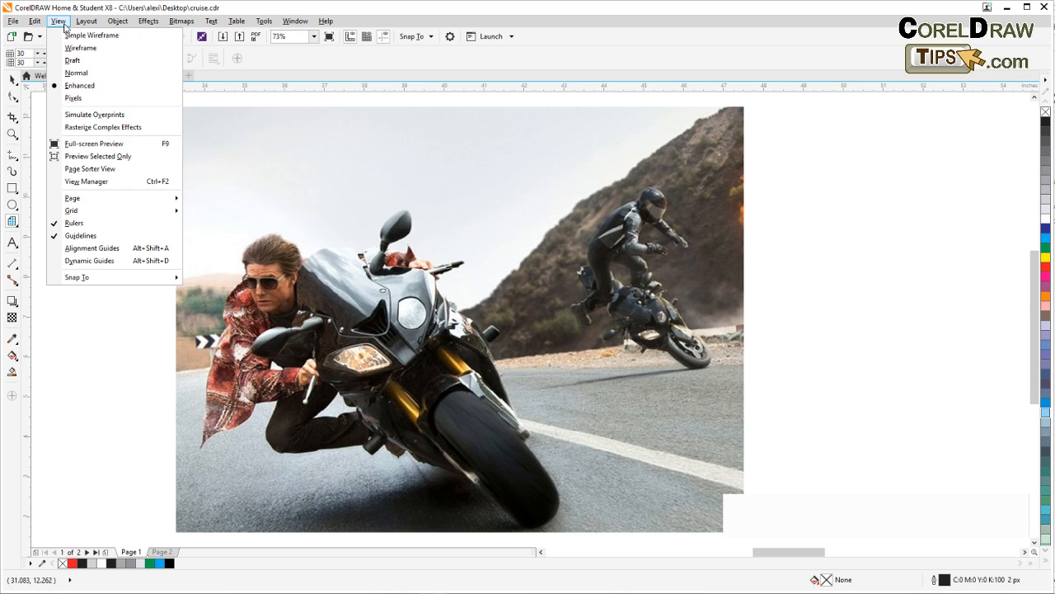
{"action": "mouse_move", "coordinate": [90, 286]}
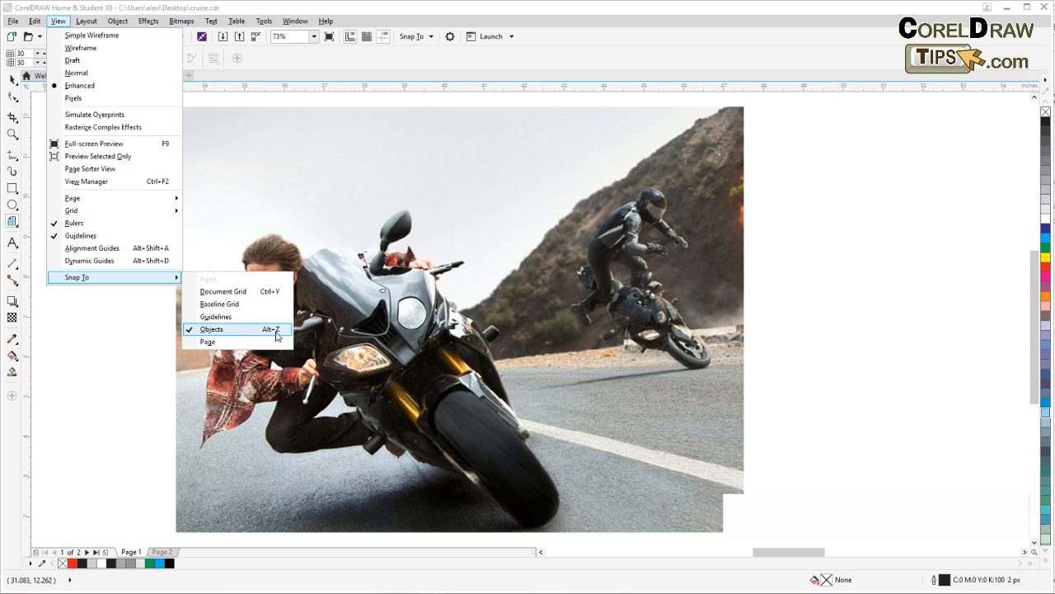
{"action": "left_click", "coordinate": [211, 329]}
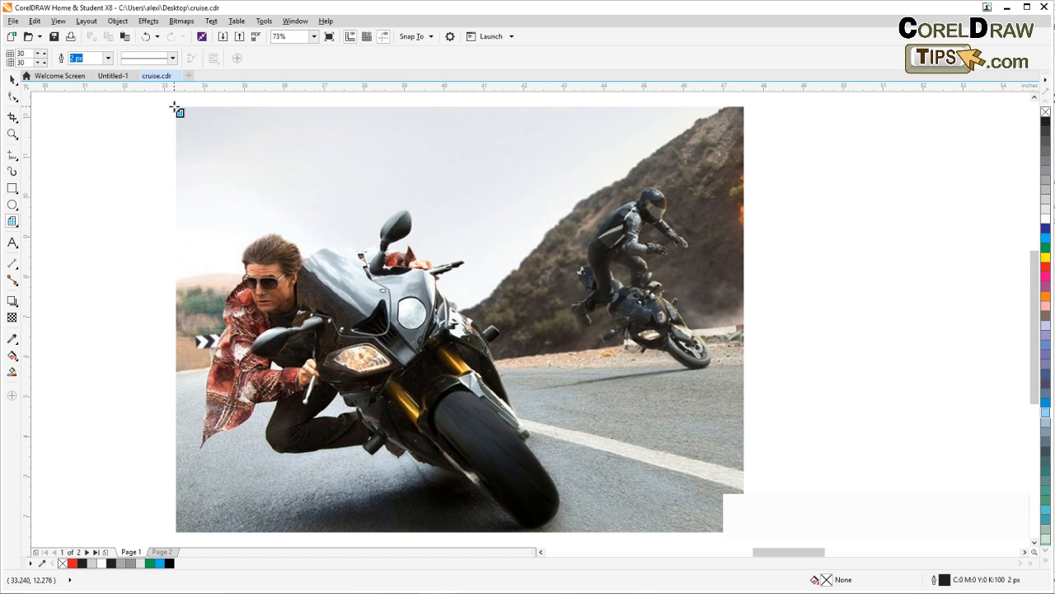
Draw a trial grid about 3.44 by 3.03 inches near the photo's upper-left corner without snapping, and delete it
{"action": "left_click_drag", "start_coordinate": [174, 106], "coordinate": [311, 227]}
{"action": "scroll", "coordinate": [179, 110], "scroll_direction": "up", "scroll_amount": 3}
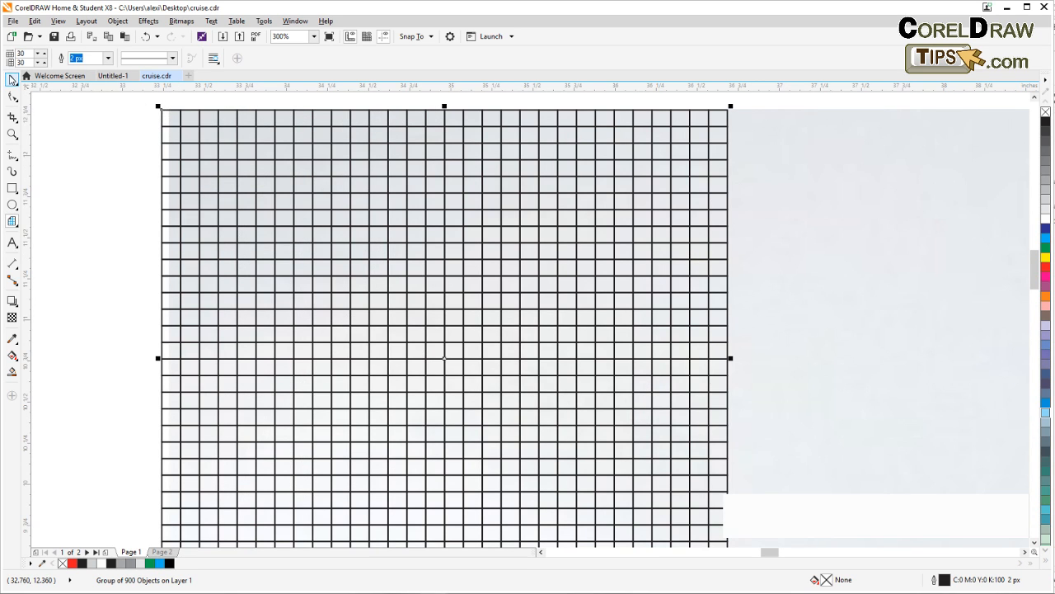
{"action": "left_click", "coordinate": [13, 78]}
{"action": "scroll", "coordinate": [119, 172], "scroll_direction": "down", "scroll_amount": 1}
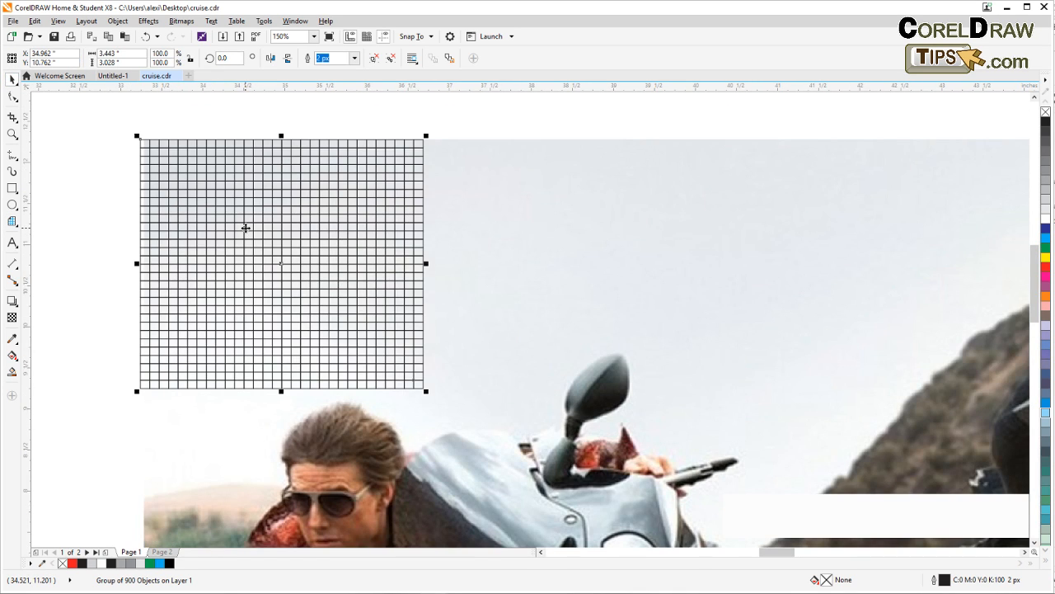
{"action": "key", "text": "Delete"}
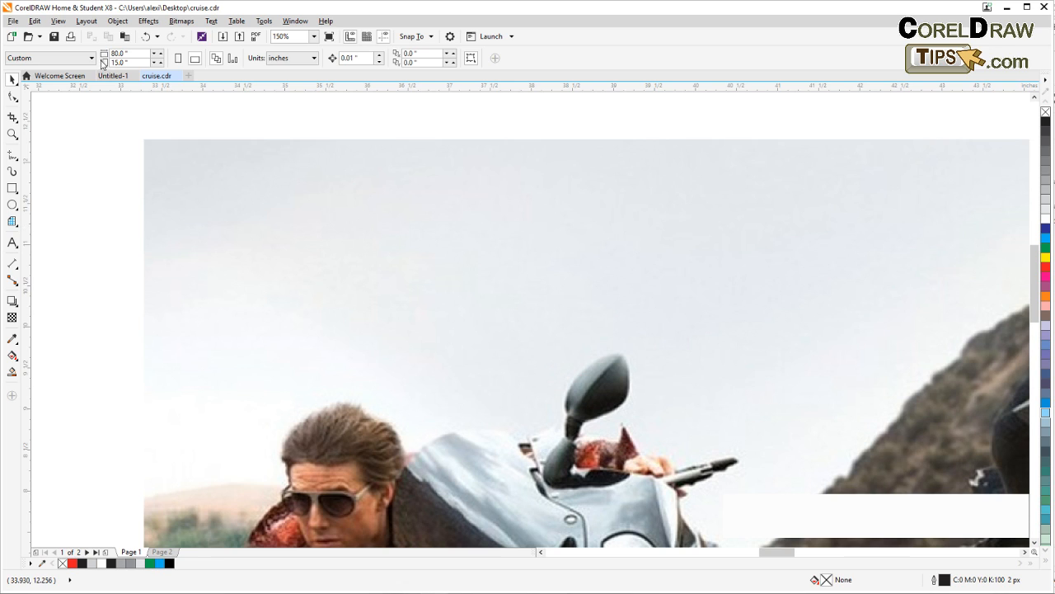
Turn snapping to objects back on and draw a 30 by 30 graph paper grid exactly over the motorcycle photo, corner to corner
{"action": "left_click", "coordinate": [59, 21]}
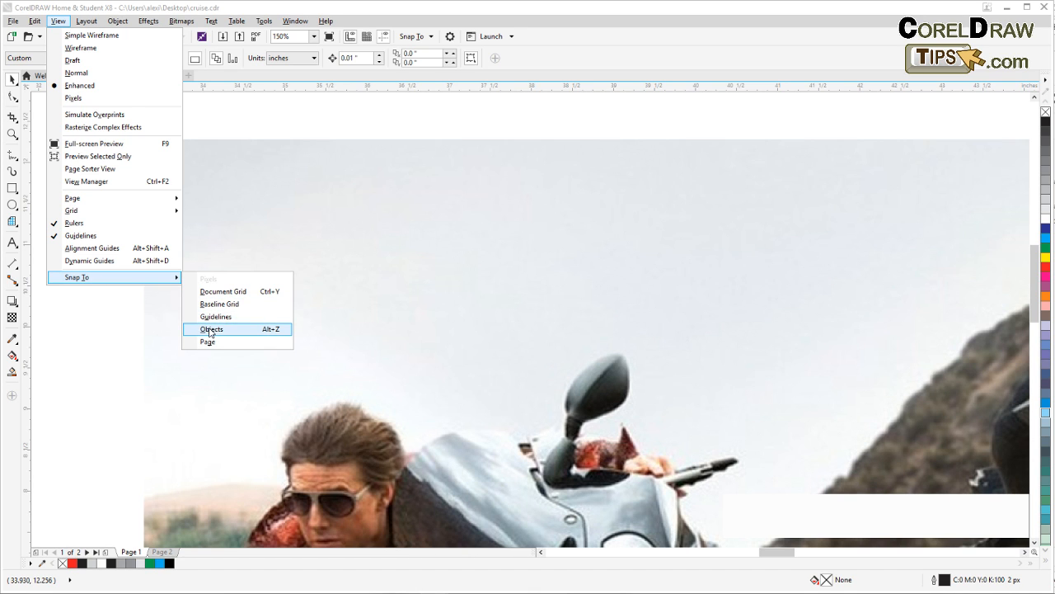
{"action": "left_click", "coordinate": [210, 331]}
{"action": "scroll", "coordinate": [117, 332], "scroll_direction": "down", "scroll_amount": 3}
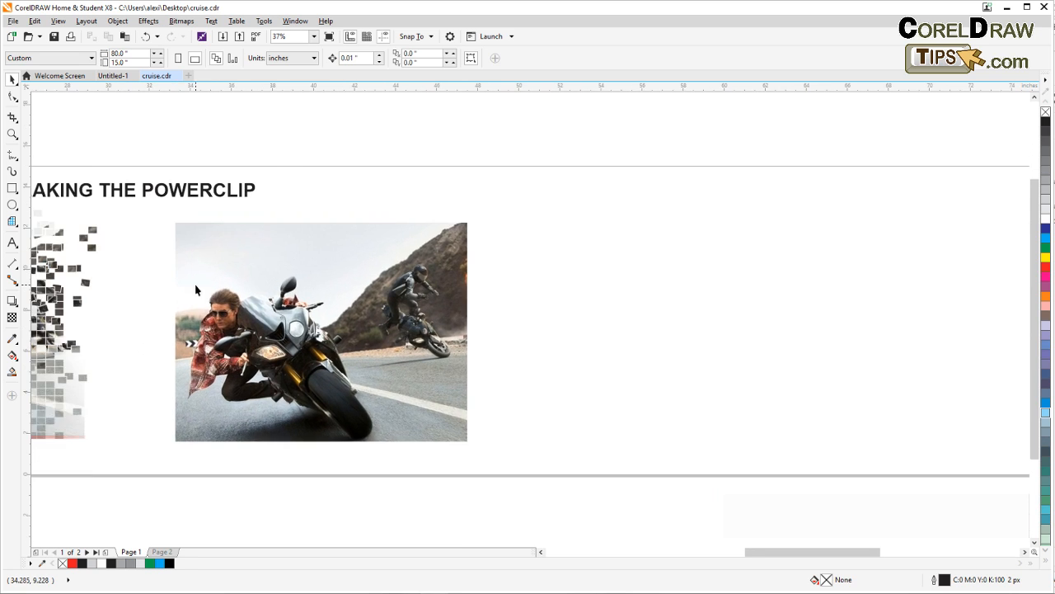
{"action": "scroll", "coordinate": [195, 286], "scroll_direction": "up", "scroll_amount": 1}
{"action": "left_click_drag", "start_coordinate": [196, 286], "coordinate": [179, 246]}
{"action": "scroll", "coordinate": [173, 248], "scroll_direction": "down", "scroll_amount": 1}
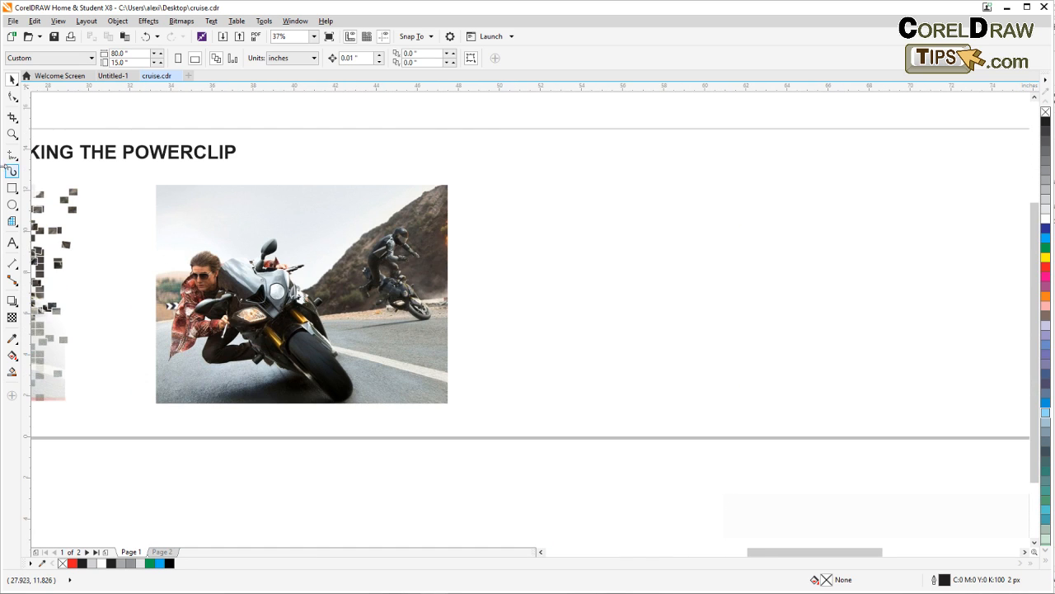
{"action": "left_click", "coordinate": [12, 133]}
{"action": "left_click_drag", "start_coordinate": [130, 171], "coordinate": [481, 431]}
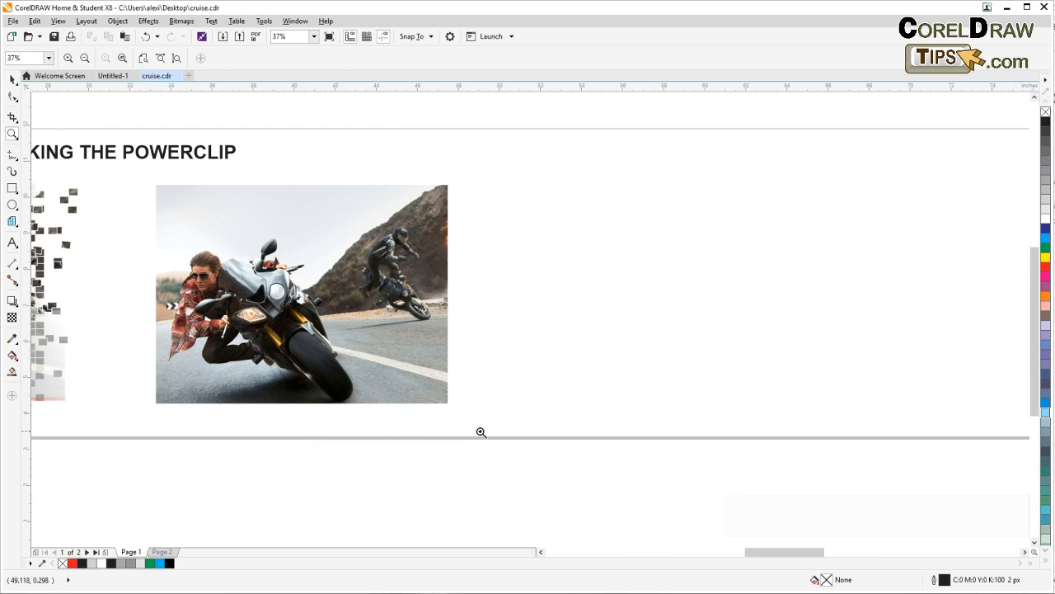
{"action": "left_click", "coordinate": [13, 82]}
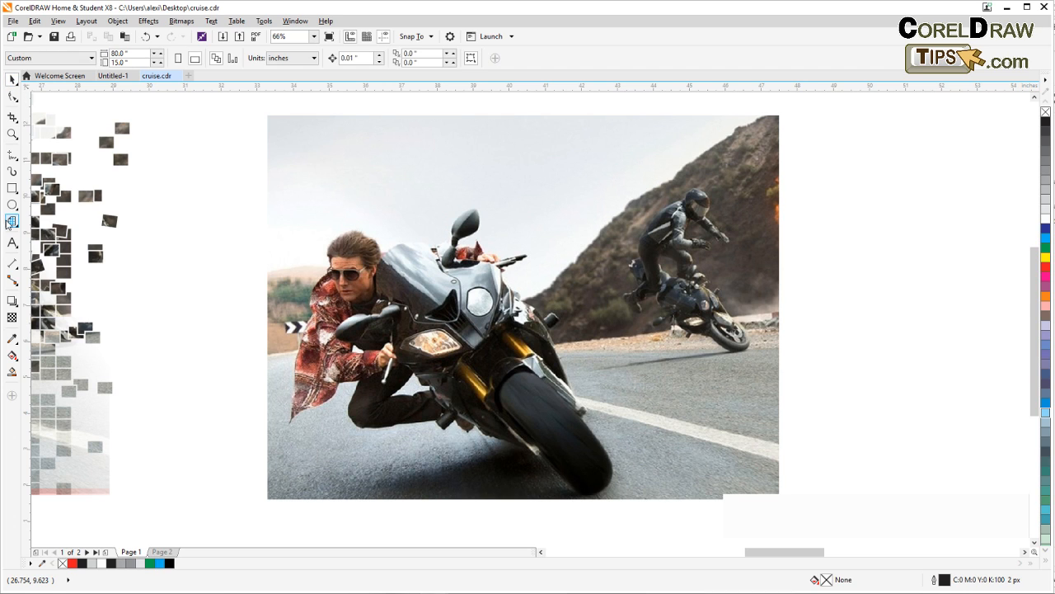
{"action": "left_click", "coordinate": [12, 222]}
{"action": "left_click_drag", "start_coordinate": [159, 264], "coordinate": [78, 259]}
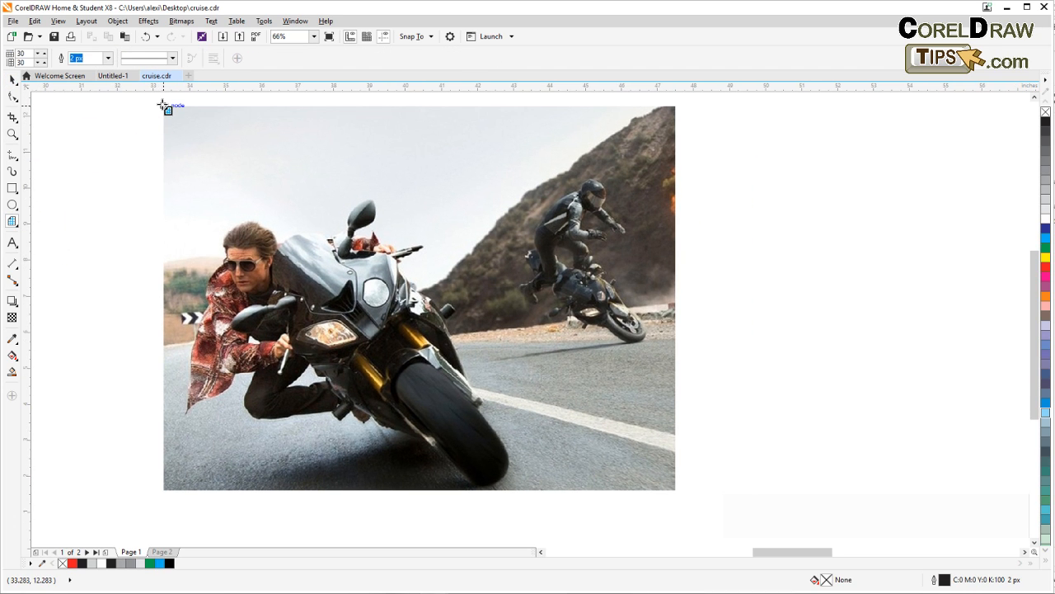
{"action": "left_click_drag", "start_coordinate": [165, 105], "coordinate": [677, 489]}
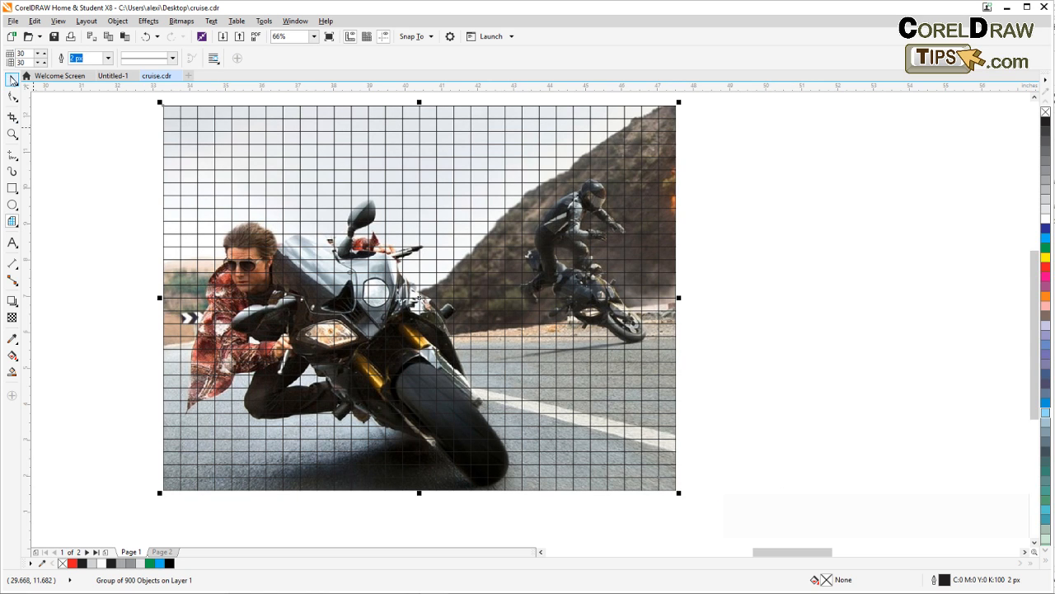
{"action": "left_click", "coordinate": [12, 79]}
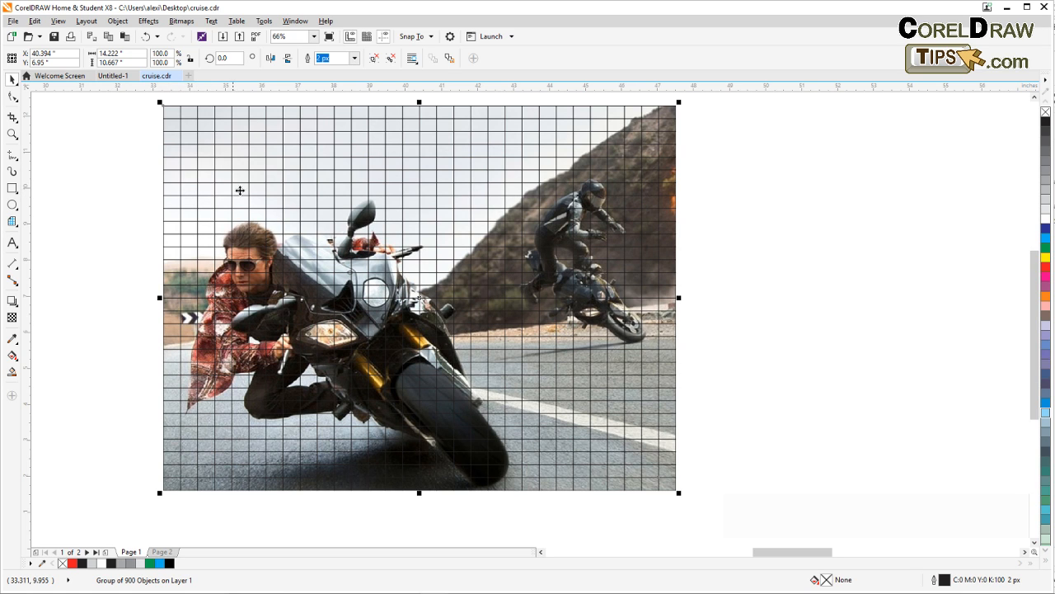
Move the grid off the photo to the empty area on its right
{"action": "scroll", "coordinate": [202, 203], "scroll_direction": "down", "scroll_amount": 3}
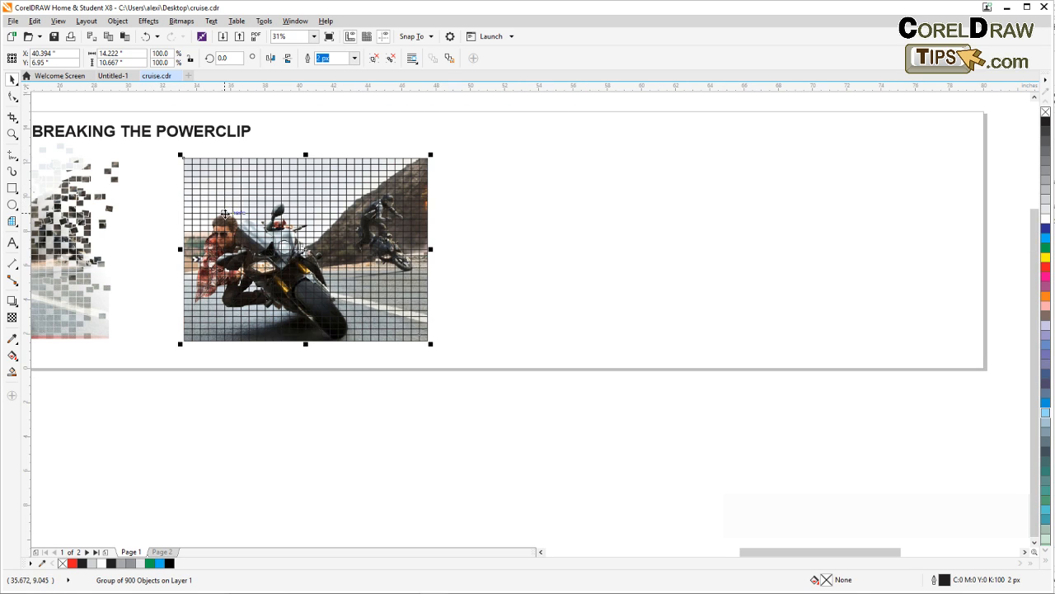
{"action": "left_click_drag", "start_coordinate": [227, 216], "coordinate": [485, 224]}
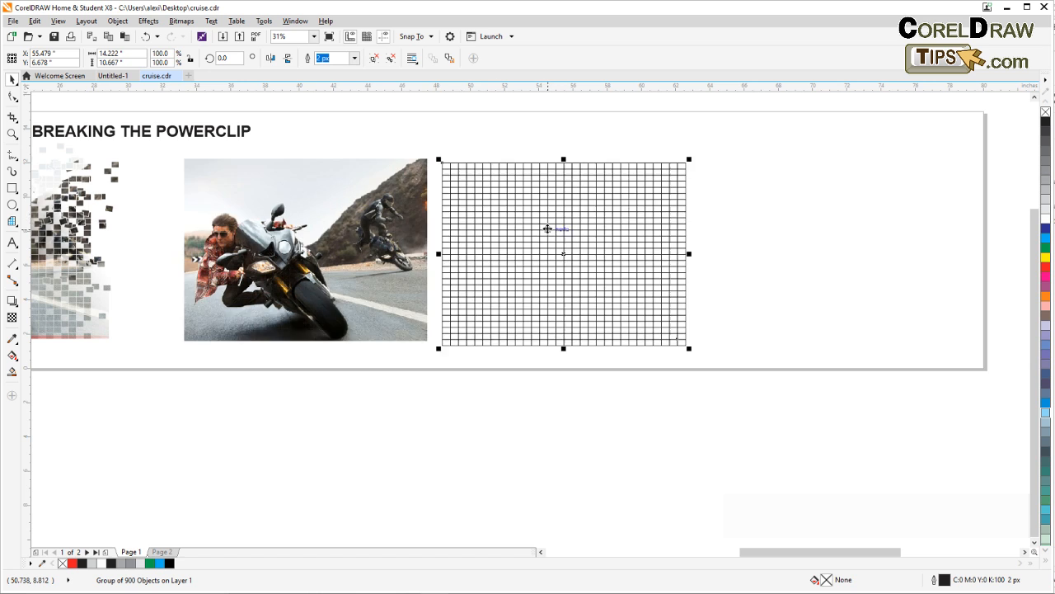
{"action": "left_click_drag", "start_coordinate": [549, 228], "coordinate": [365, 243]}
Convert the grouped grid to curves
{"action": "scroll", "coordinate": [365, 242], "scroll_direction": "up", "scroll_amount": 2}
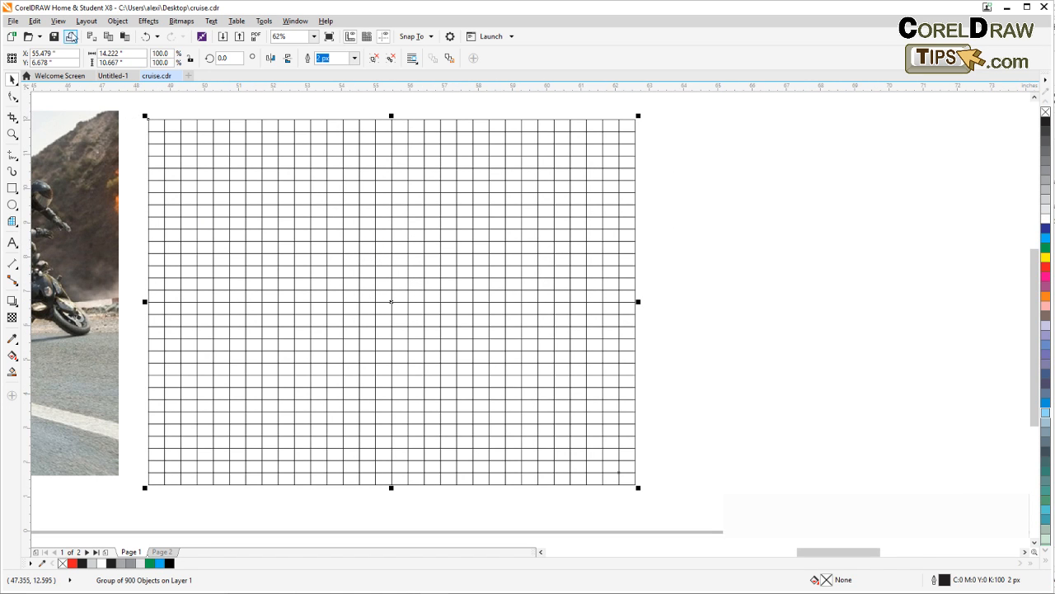
{"action": "left_click", "coordinate": [115, 20]}
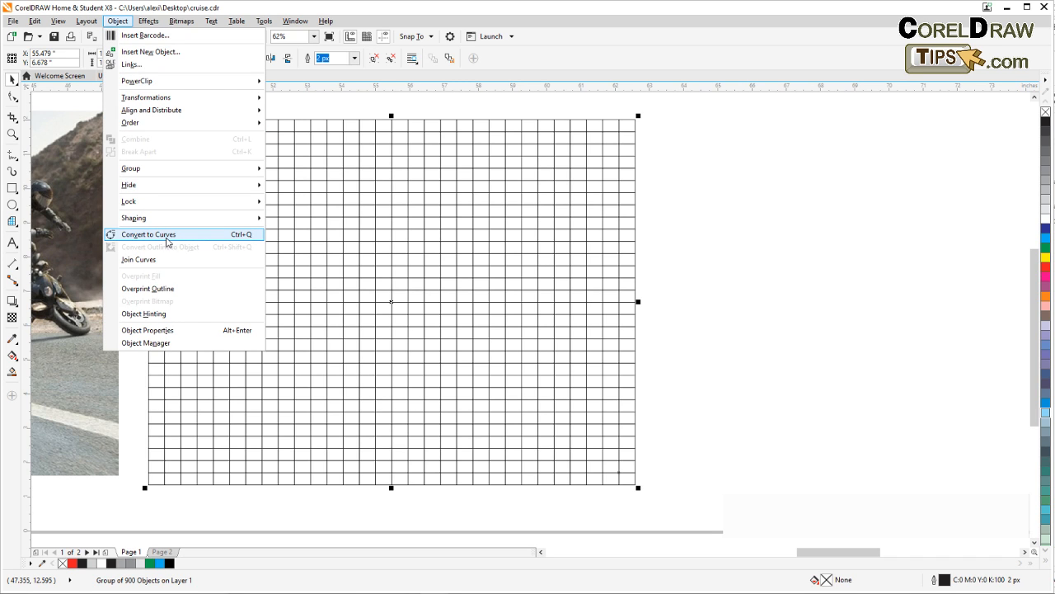
{"action": "left_click", "coordinate": [167, 236]}
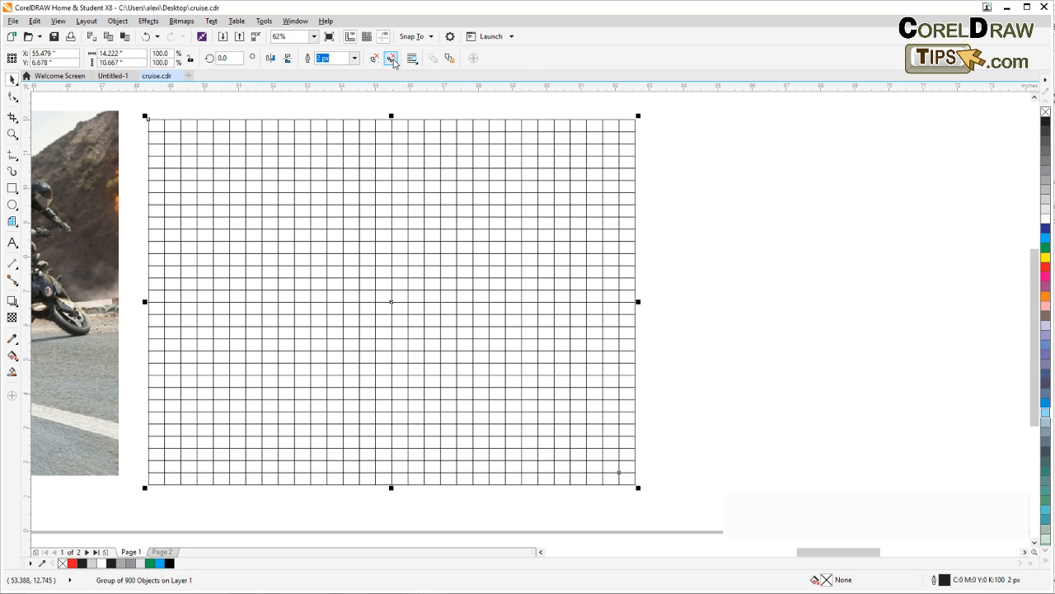
Ungroup all squares of the grid and combine them into a single object
{"action": "left_click", "coordinate": [391, 60]}
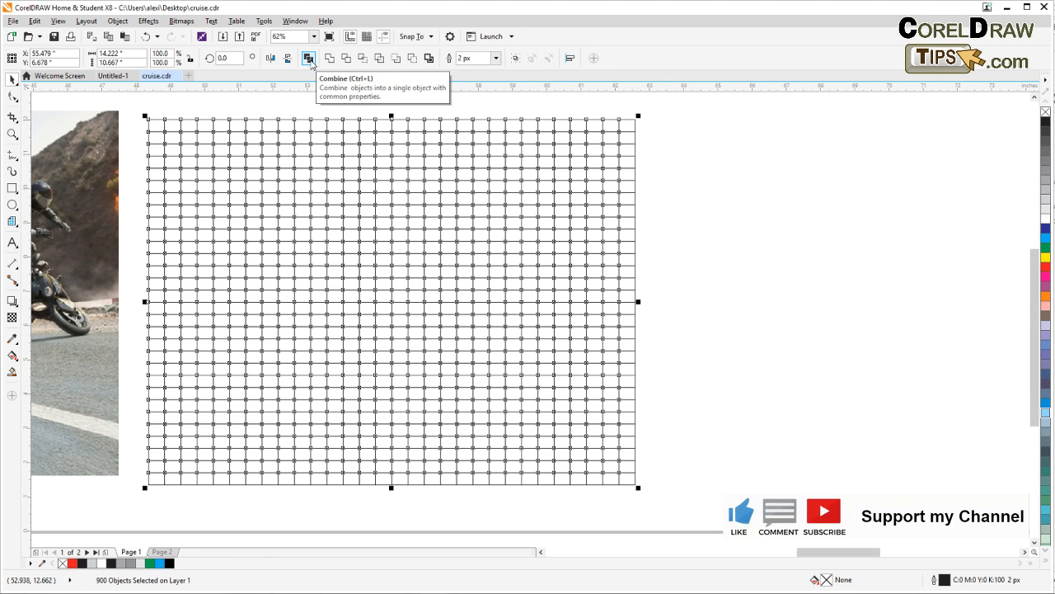
{"action": "left_click", "coordinate": [309, 58]}
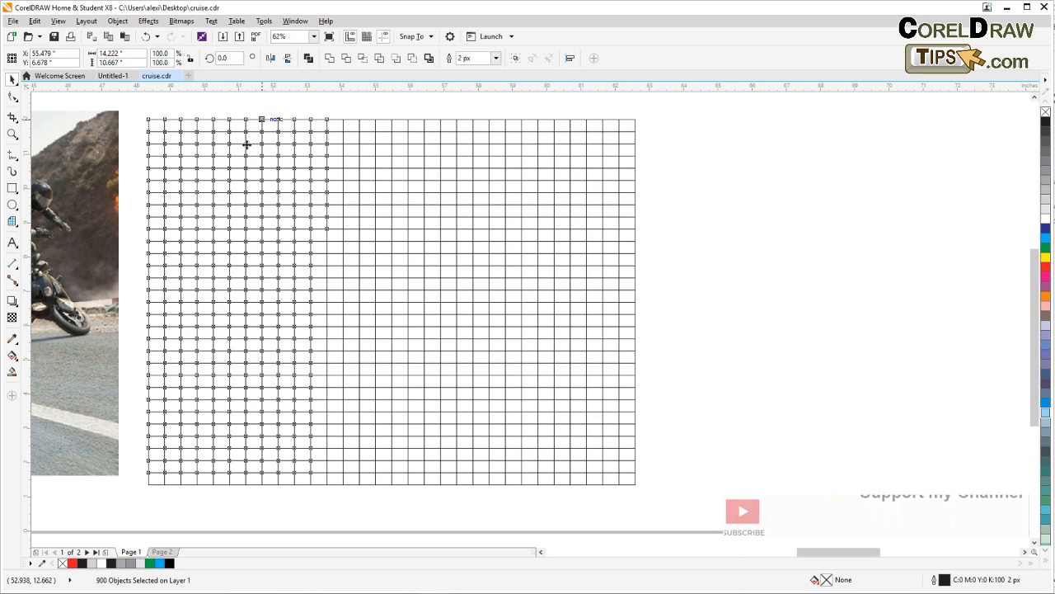
{"action": "scroll", "coordinate": [237, 202], "scroll_direction": "down", "scroll_amount": 1}
{"action": "left_click", "coordinate": [207, 141]}
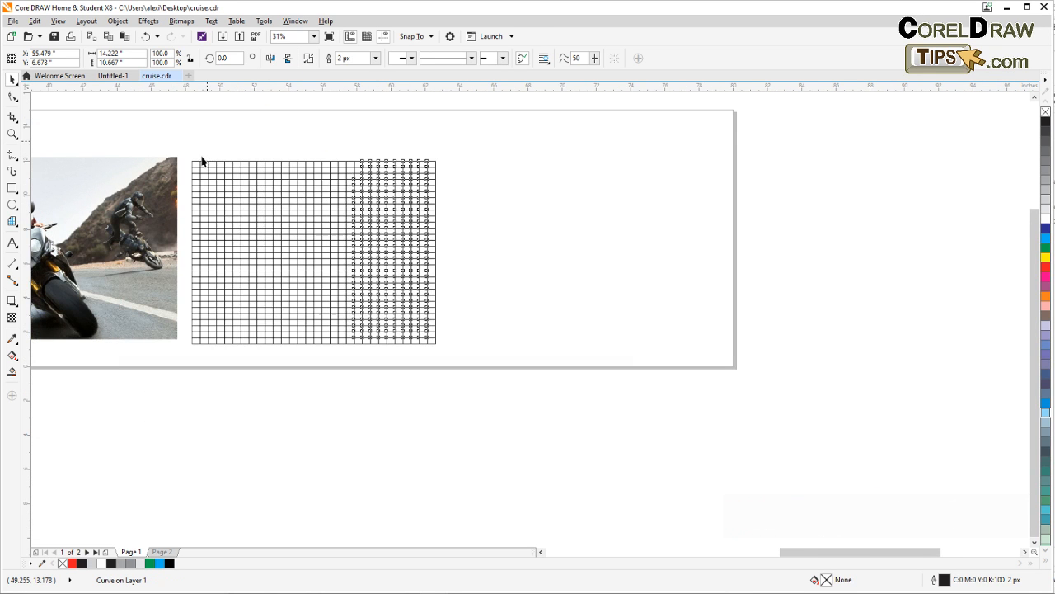
Move the combined grid back over the motorcycle photo, snapping its upper-left corner to the photo's upper-left corner
{"action": "left_click_drag", "start_coordinate": [209, 137], "coordinate": [435, 147]}
{"action": "left_click", "coordinate": [248, 209]}
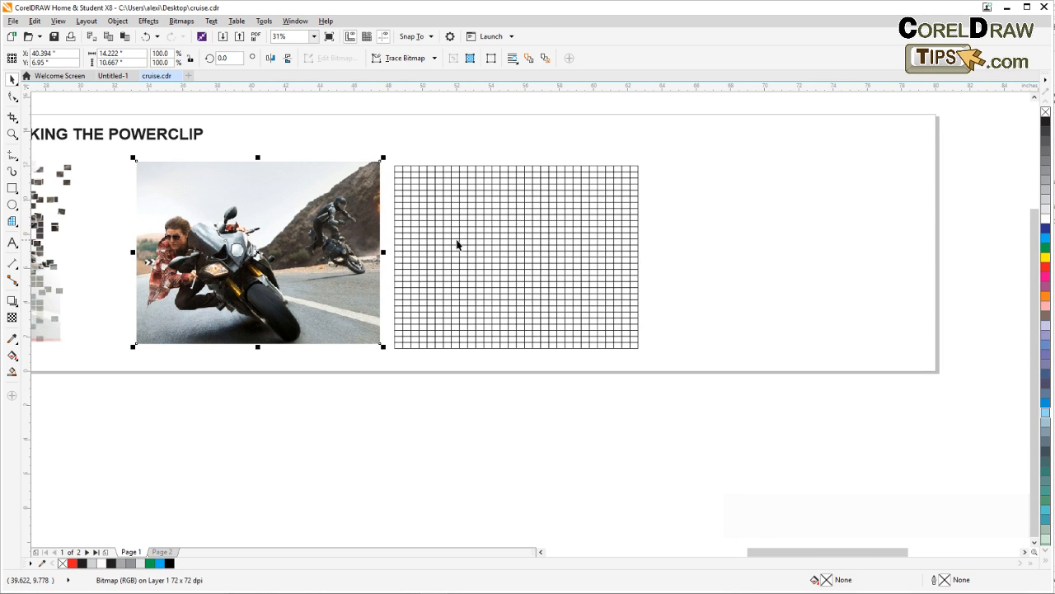
{"action": "left_click", "coordinate": [434, 132]}
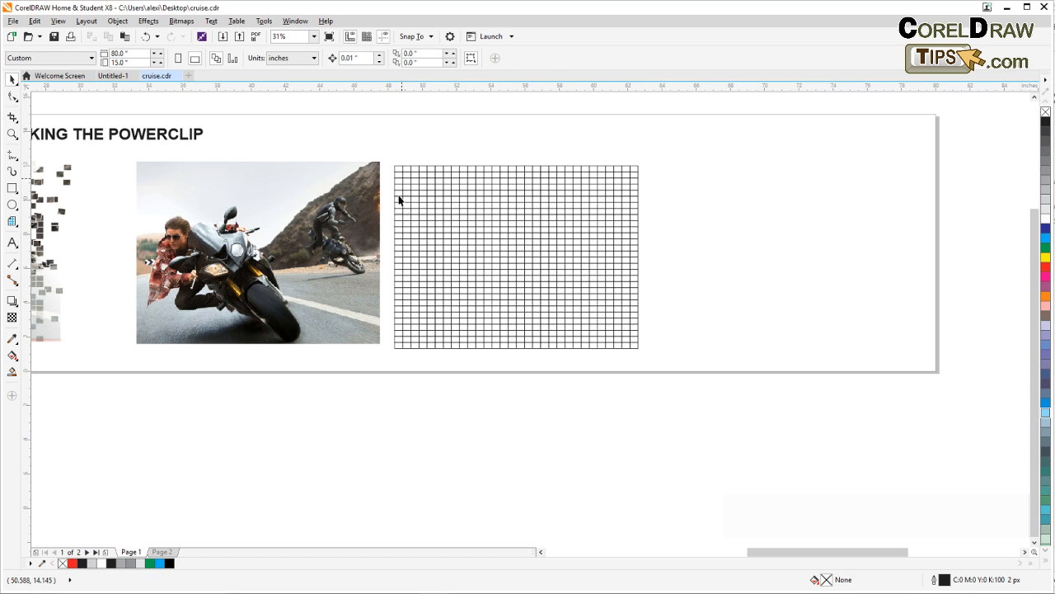
{"action": "left_click", "coordinate": [435, 237]}
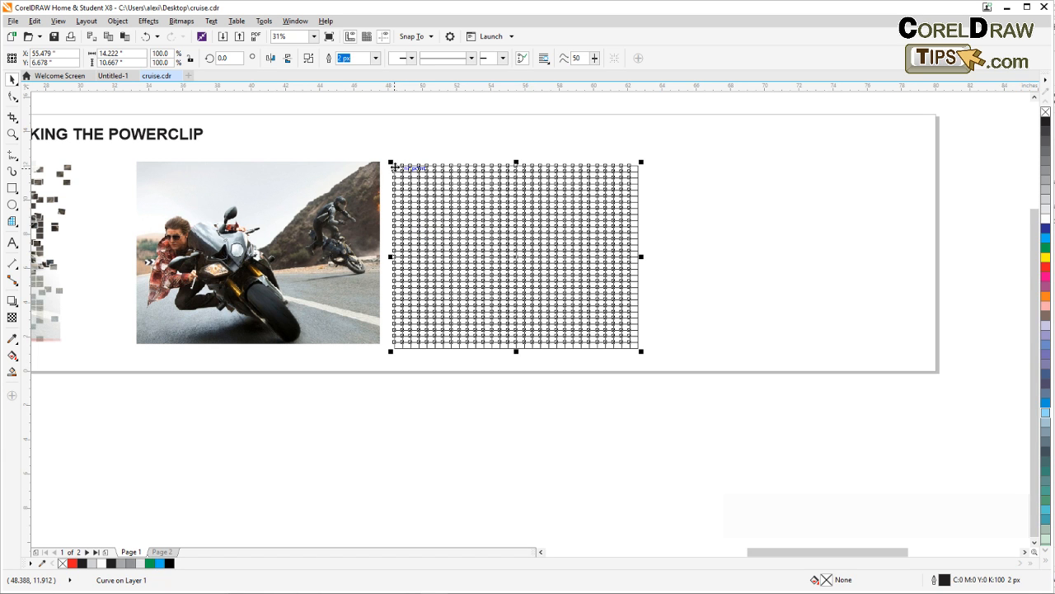
{"action": "left_click_drag", "start_coordinate": [393, 165], "coordinate": [156, 150]}
{"action": "scroll", "coordinate": [117, 176], "scroll_direction": "up", "scroll_amount": 2}
{"action": "scroll", "coordinate": [163, 172], "scroll_direction": "up", "scroll_amount": 2}
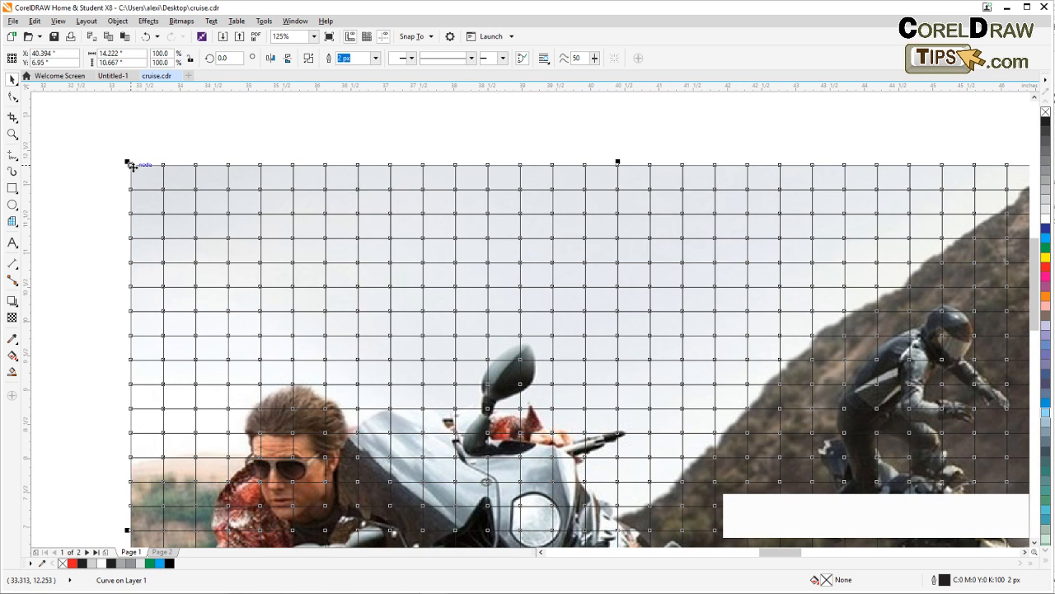
Shift the grid about 0.24 inches to the right to expose the photo's left edge, and PowerClip the photo inside the grid
{"action": "left_click_drag", "start_coordinate": [130, 165], "coordinate": [147, 165]}
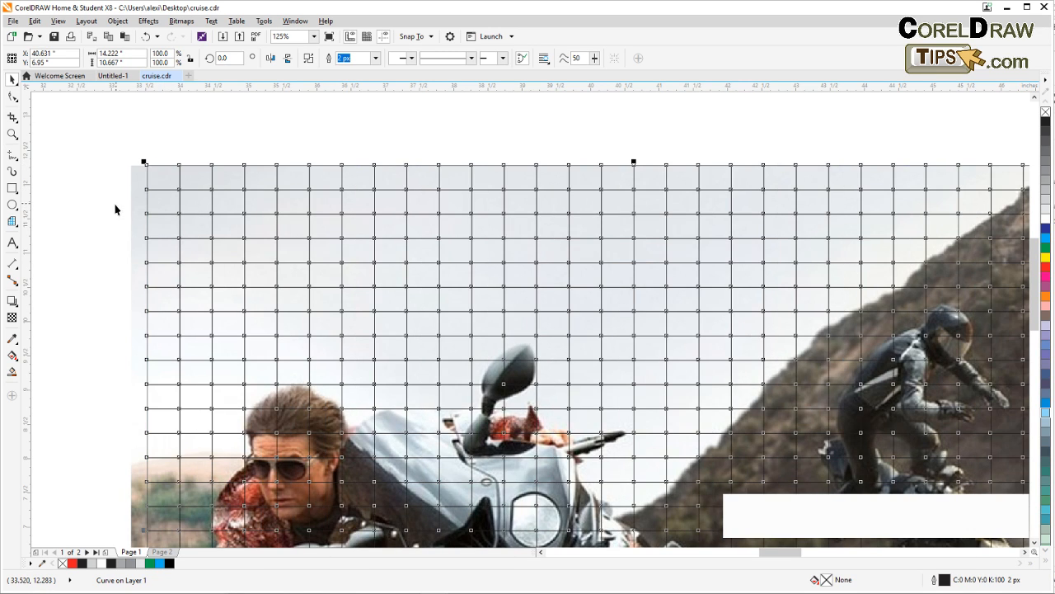
{"action": "key", "text": "Escape"}
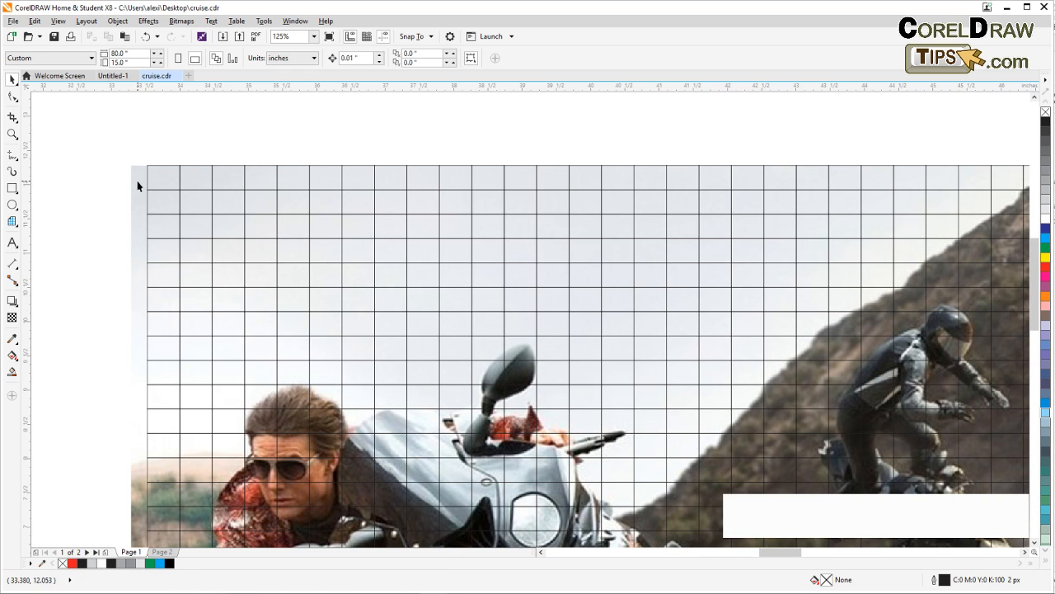
{"action": "left_click", "coordinate": [137, 180]}
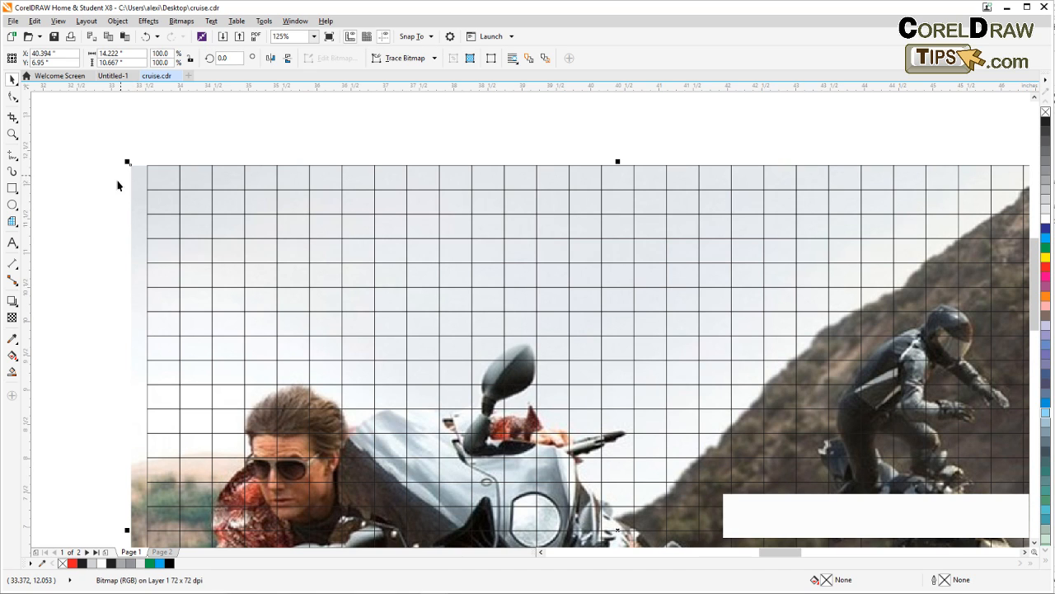
{"action": "left_click", "coordinate": [118, 21]}
{"action": "mouse_move", "coordinate": [135, 82]}
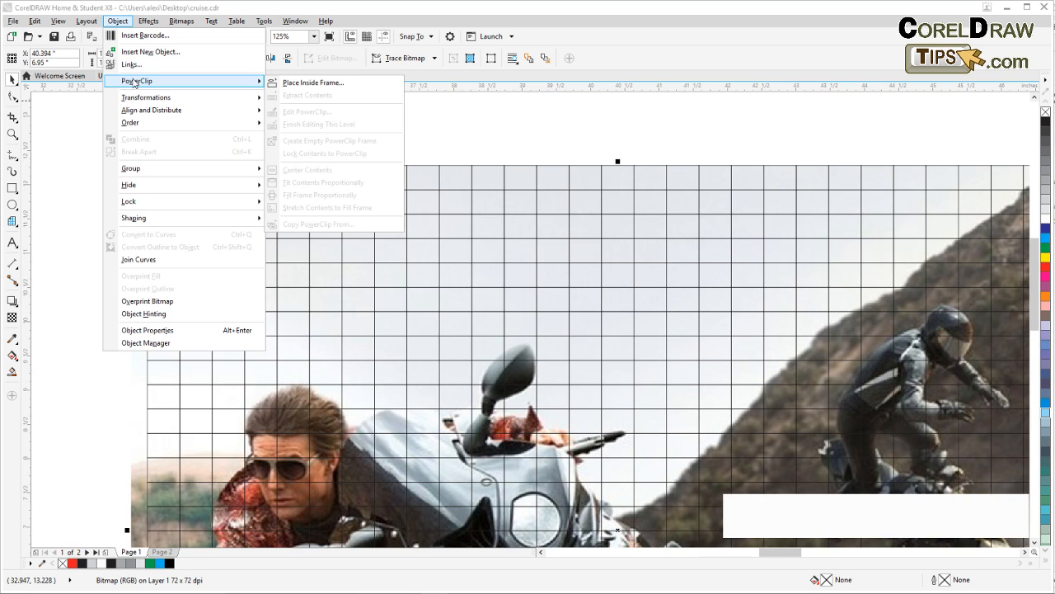
{"action": "left_click", "coordinate": [330, 83]}
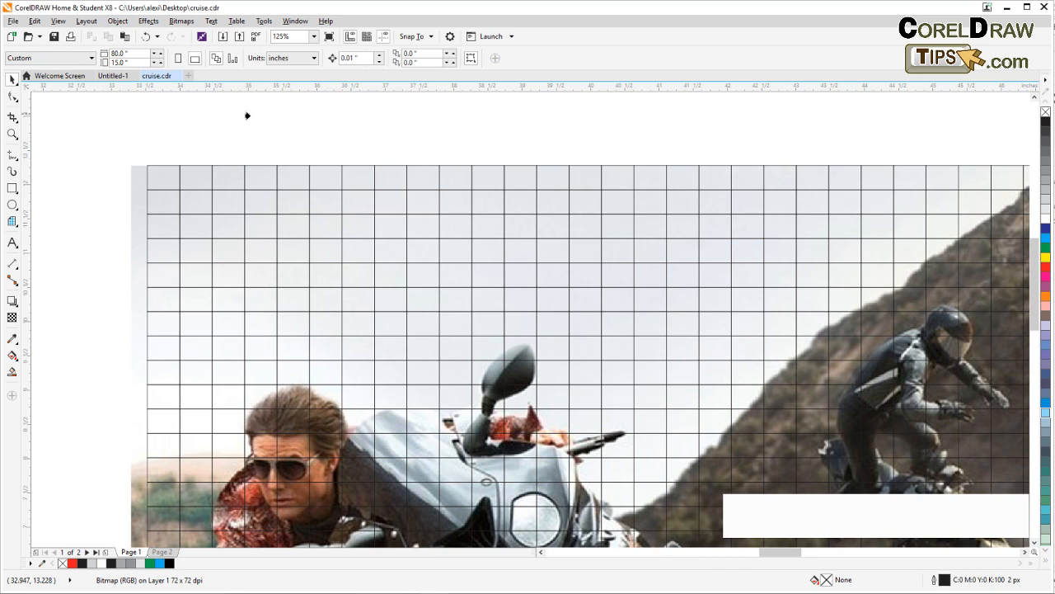
{"action": "left_click", "coordinate": [169, 189]}
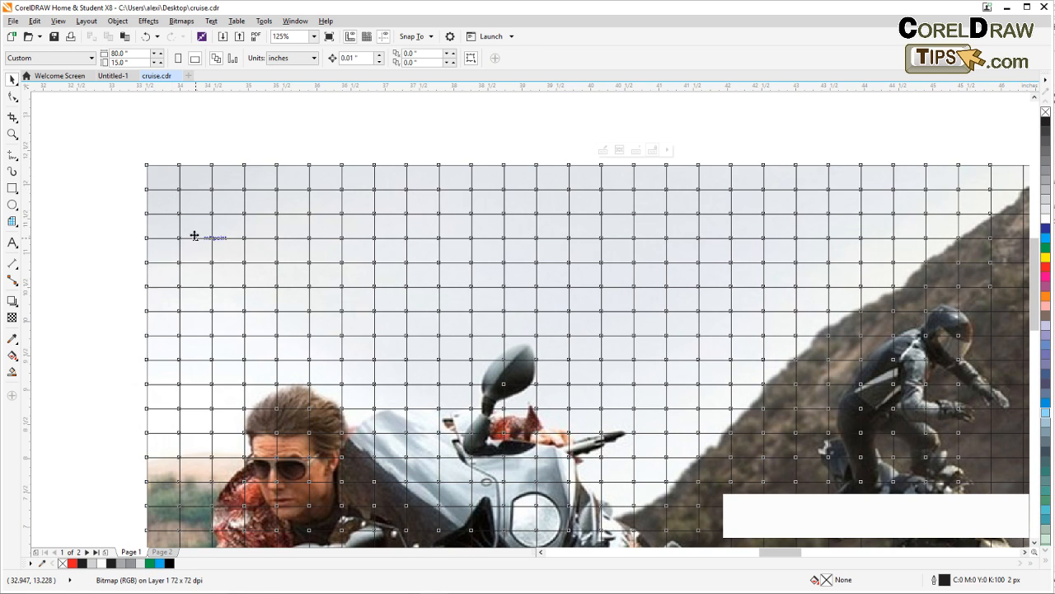
{"action": "left_click", "coordinate": [258, 154]}
Inspect how the clipped photo fits the grid along its right edge
{"action": "scroll", "coordinate": [266, 232], "scroll_direction": "down", "scroll_amount": 1}
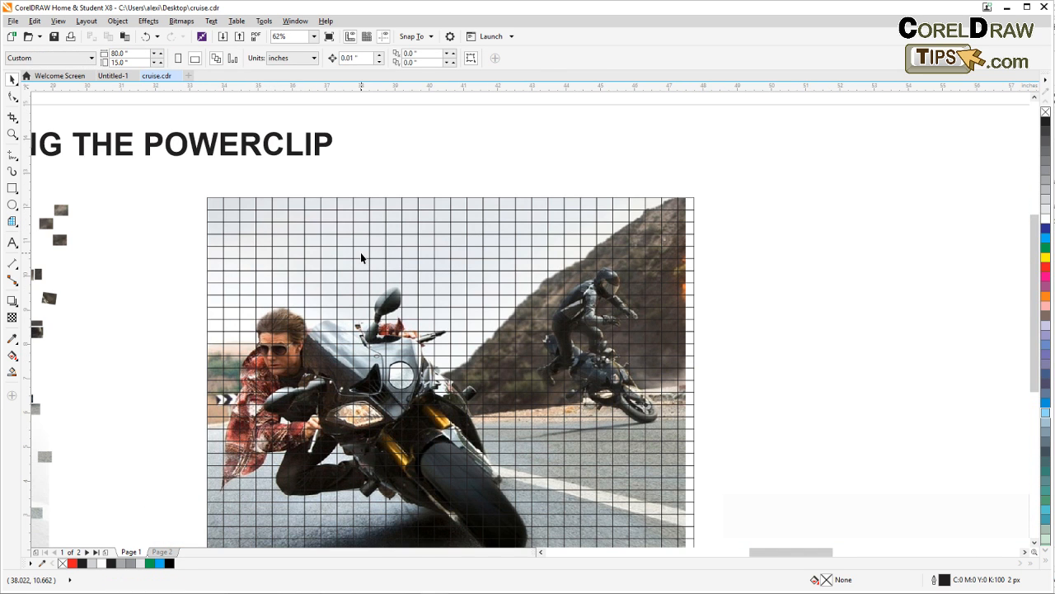
{"action": "left_click_drag", "start_coordinate": [358, 255], "coordinate": [174, 214]}
{"action": "scroll", "coordinate": [506, 180], "scroll_direction": "up", "scroll_amount": 1}
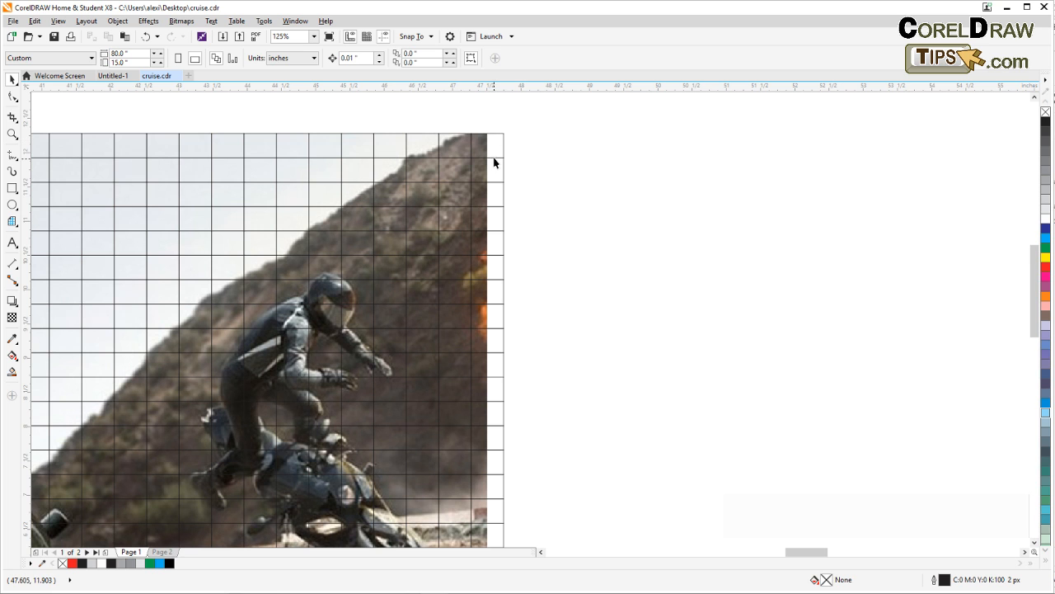
{"action": "scroll", "coordinate": [495, 158], "scroll_direction": "down", "scroll_amount": 1}
{"action": "scroll", "coordinate": [421, 201], "scroll_direction": "left", "scroll_amount": 3}
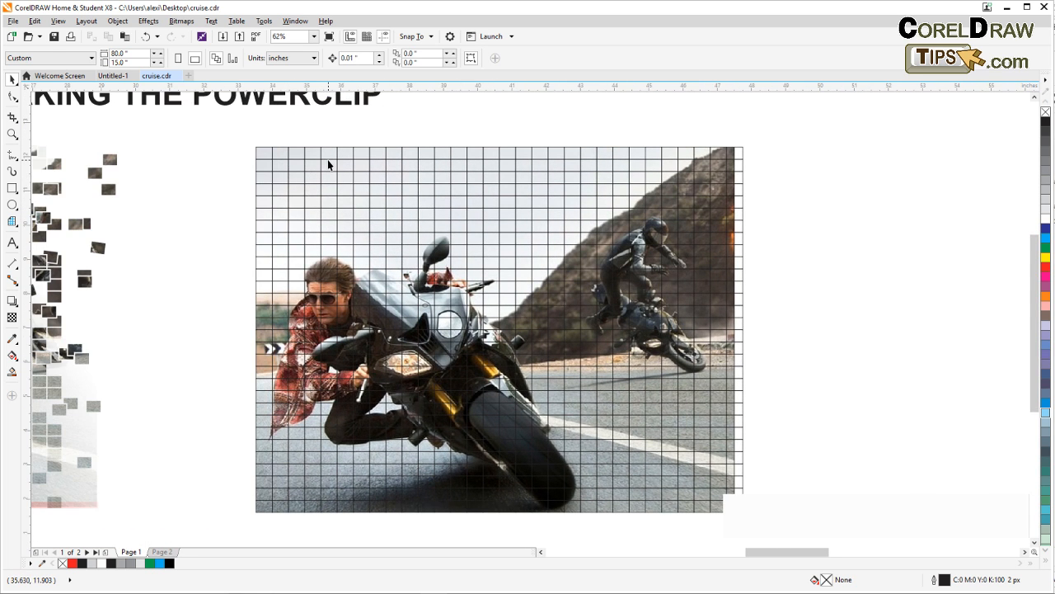
Select the gridded motorcycle photo and open its PowerClip contents for editing
{"action": "scroll", "coordinate": [281, 169], "scroll_direction": "right", "scroll_amount": 2}
{"action": "scroll", "coordinate": [172, 165], "scroll_direction": "up", "scroll_amount": 1}
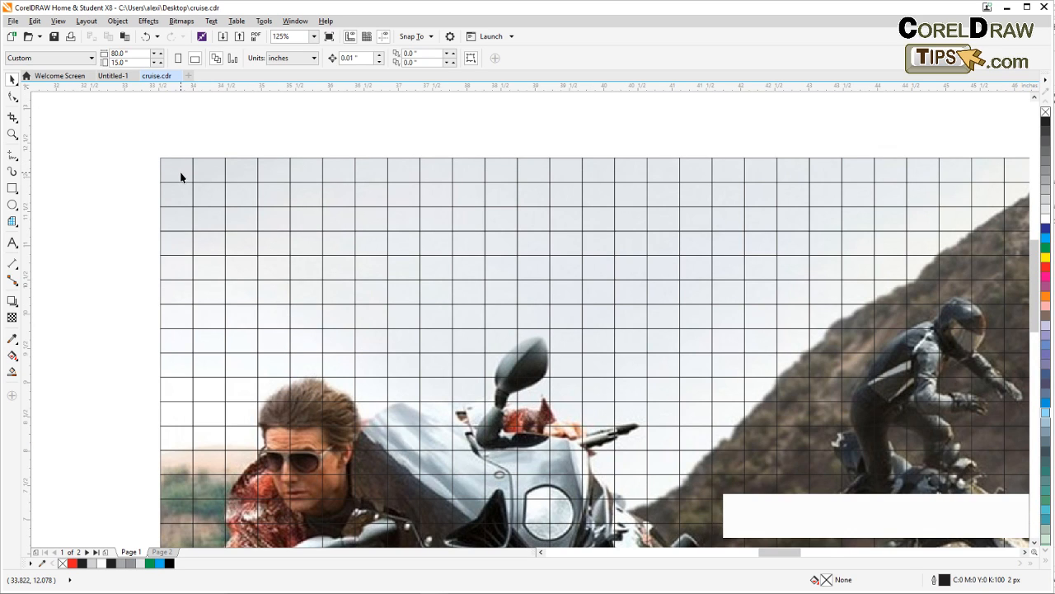
{"action": "left_click", "coordinate": [180, 175]}
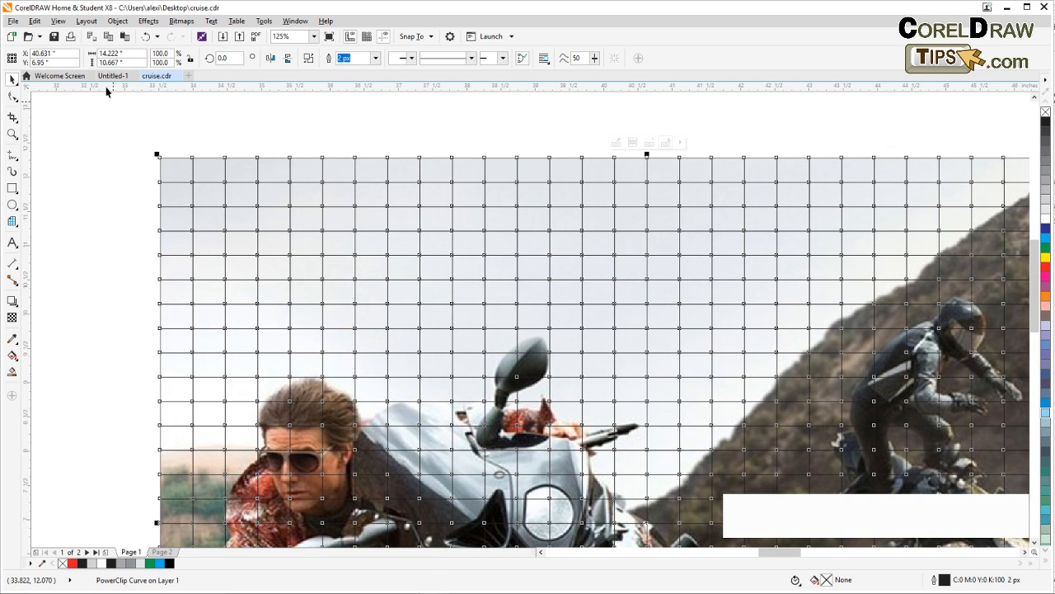
{"action": "left_click", "coordinate": [116, 22]}
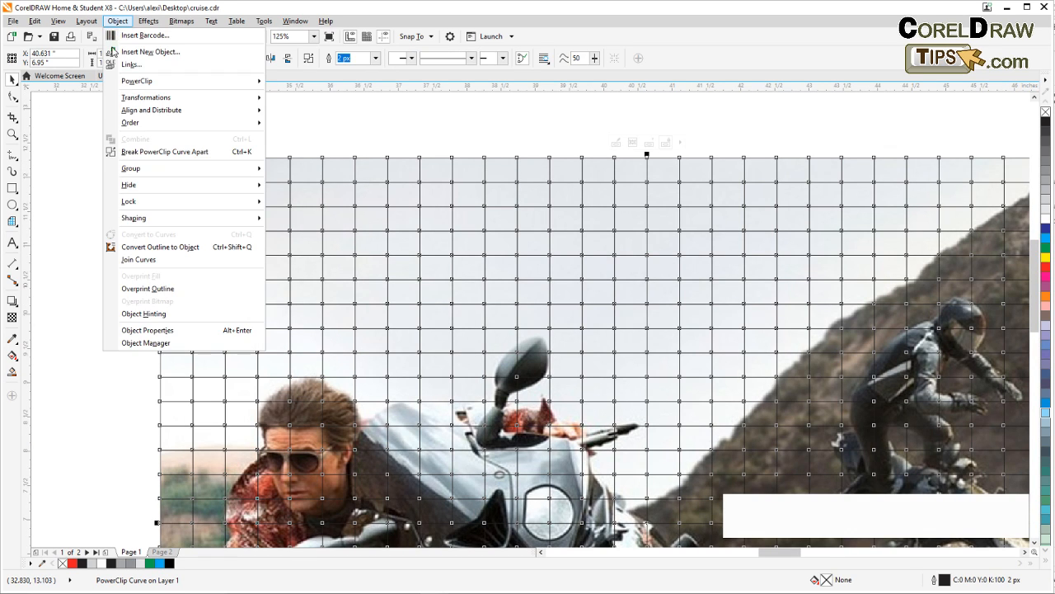
{"action": "mouse_move", "coordinate": [130, 83]}
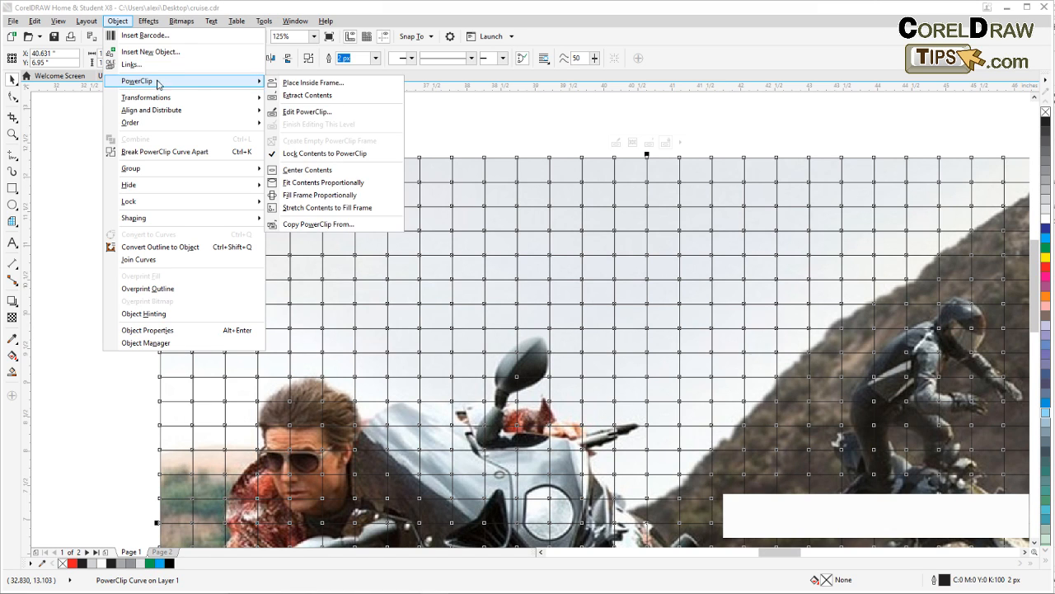
{"action": "left_click", "coordinate": [301, 114]}
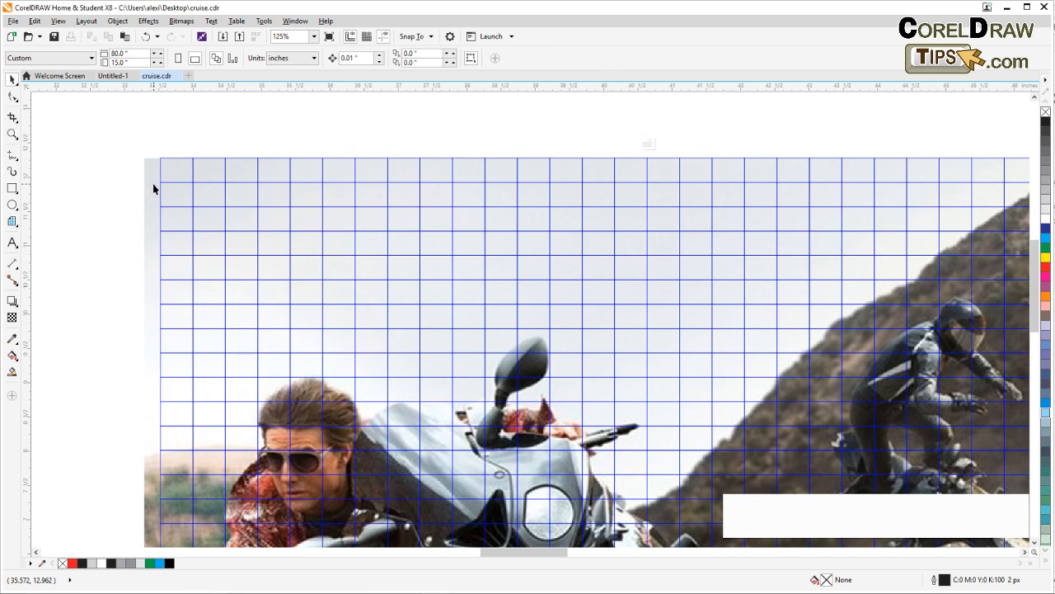
Move the photo inside the PowerClip so its upper-left corner snaps to the grid's upper-left corner
{"action": "left_click", "coordinate": [177, 182]}
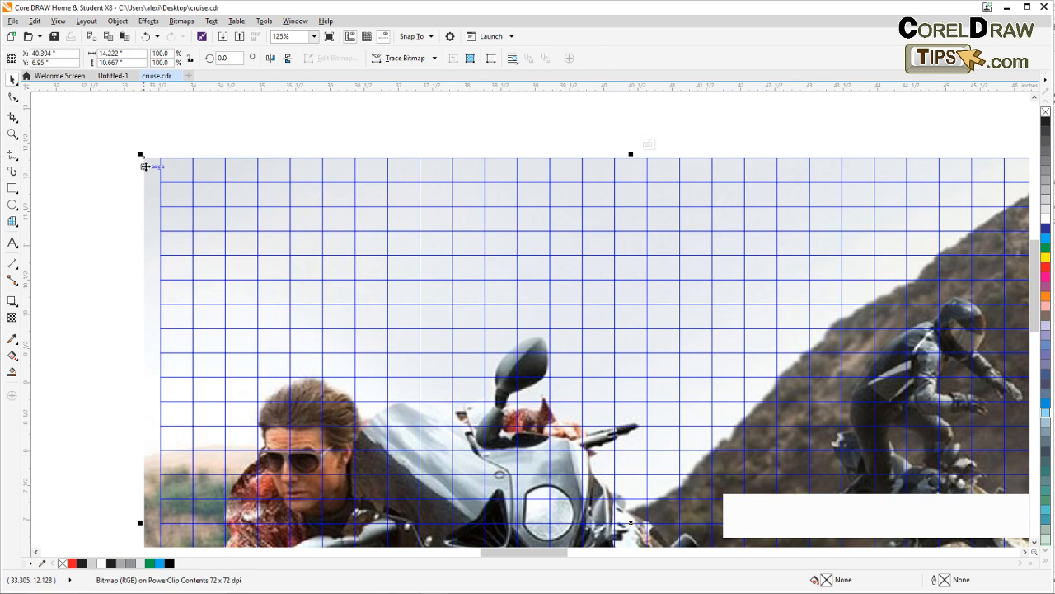
{"action": "left_click_drag", "start_coordinate": [145, 160], "coordinate": [164, 158]}
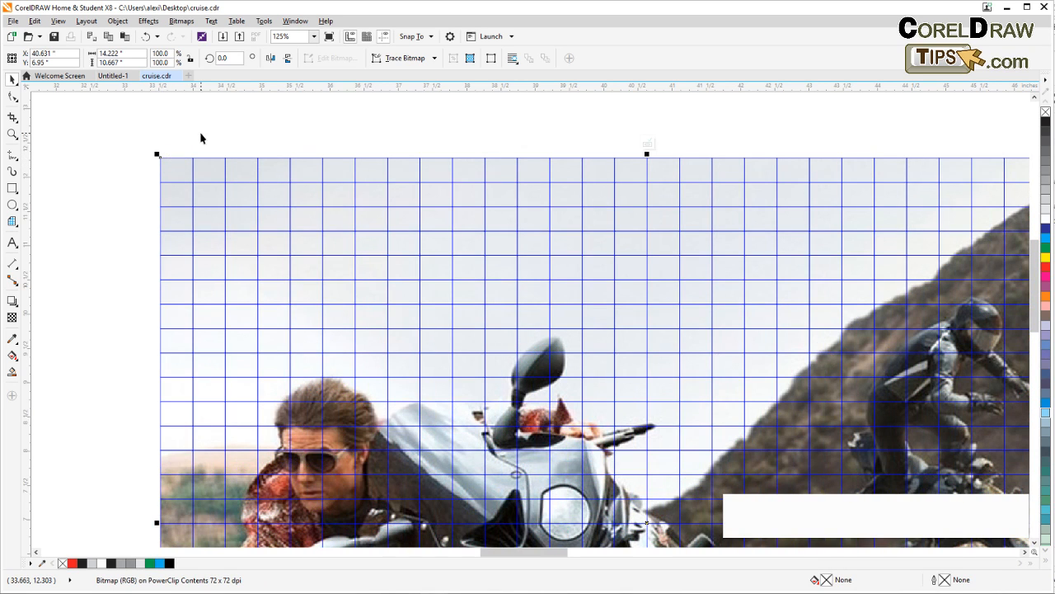
{"action": "left_click", "coordinate": [200, 140]}
{"action": "scroll", "coordinate": [228, 169], "scroll_direction": "down", "scroll_amount": 1}
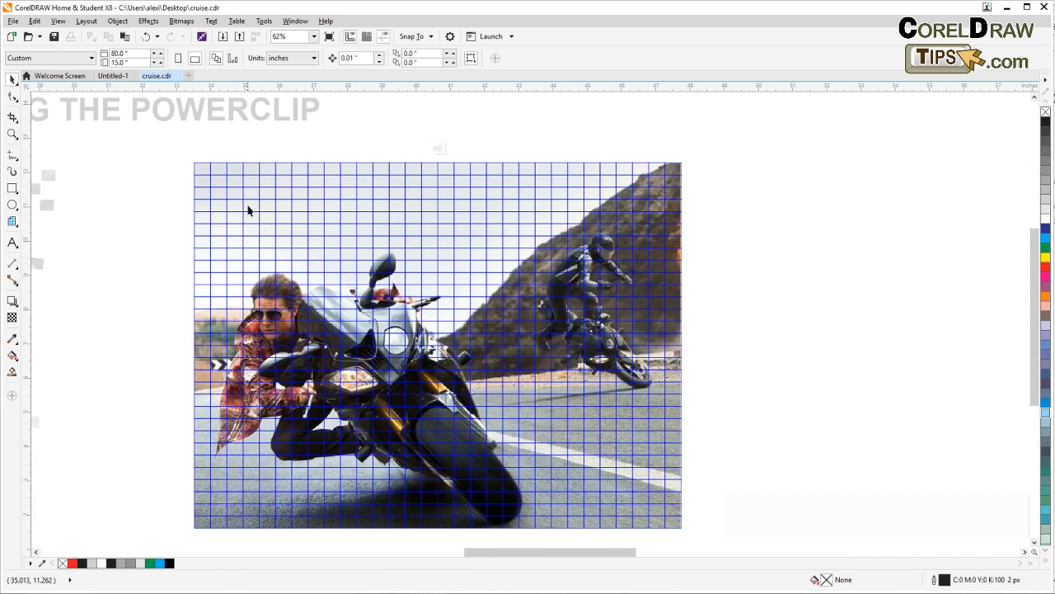
Finish editing this PowerClip level and deselect the gridded photo
{"action": "left_click_drag", "start_coordinate": [263, 232], "coordinate": [190, 200]}
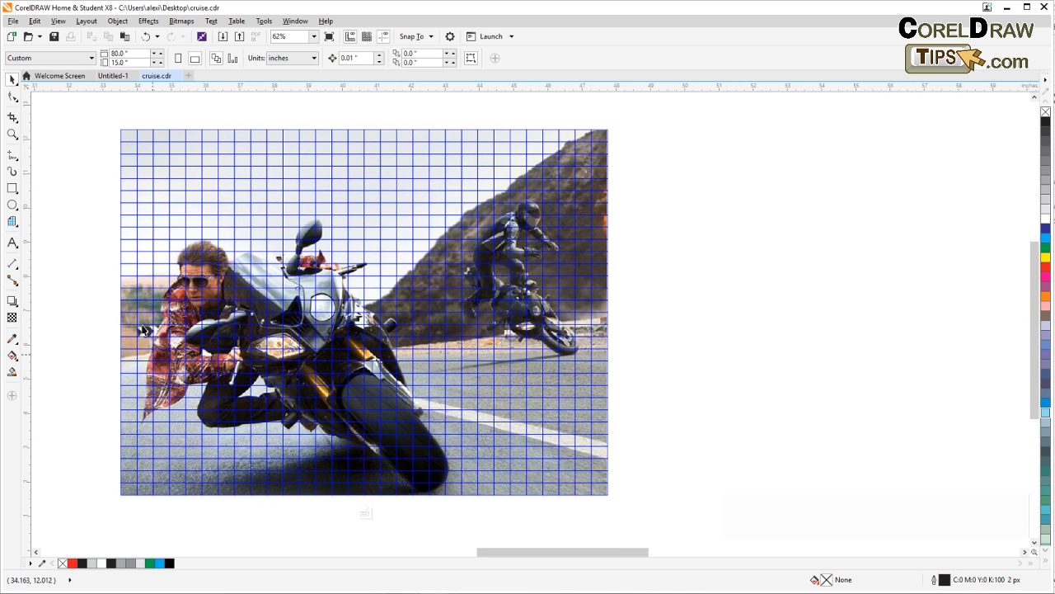
{"action": "left_click", "coordinate": [117, 20]}
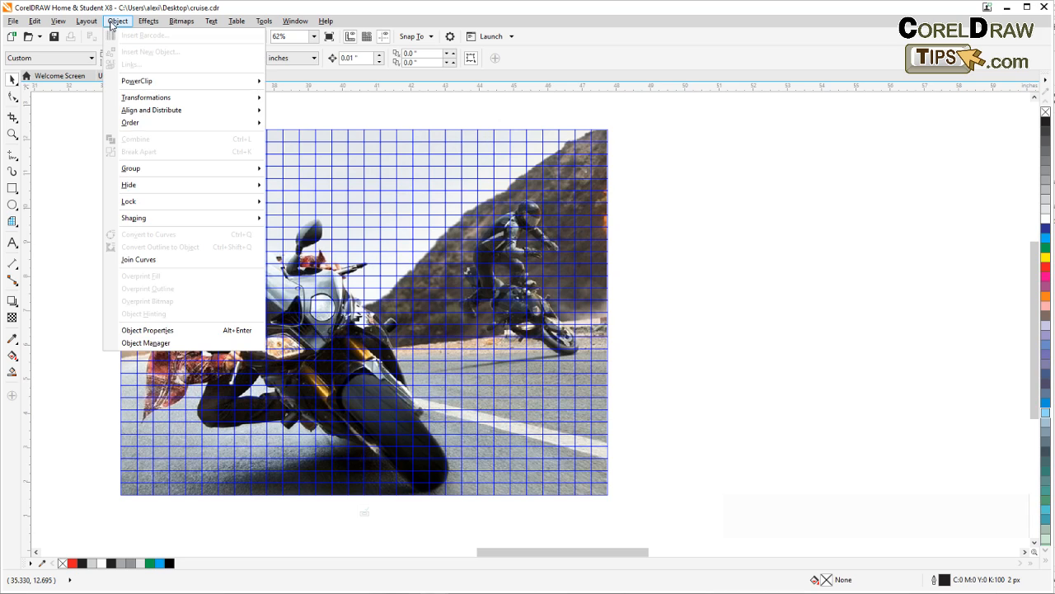
{"action": "mouse_move", "coordinate": [141, 81]}
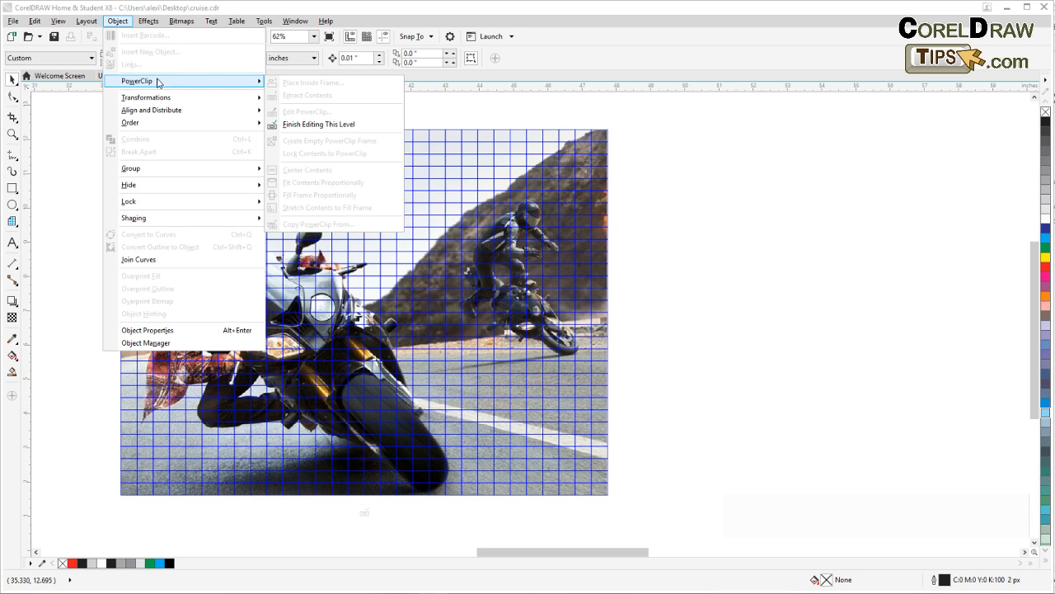
{"action": "left_click", "coordinate": [328, 128]}
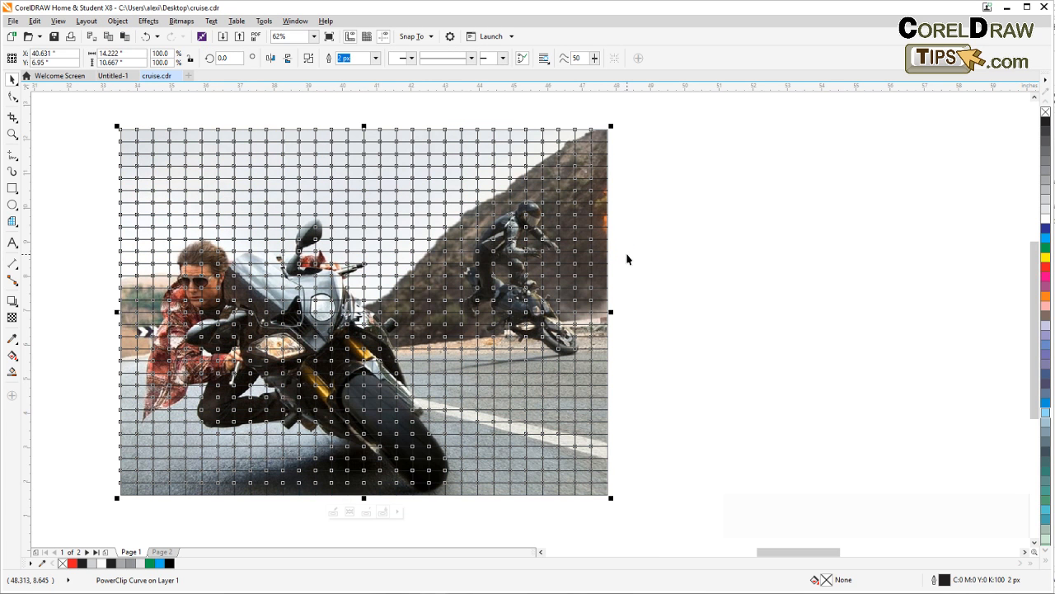
{"action": "left_click", "coordinate": [626, 258]}
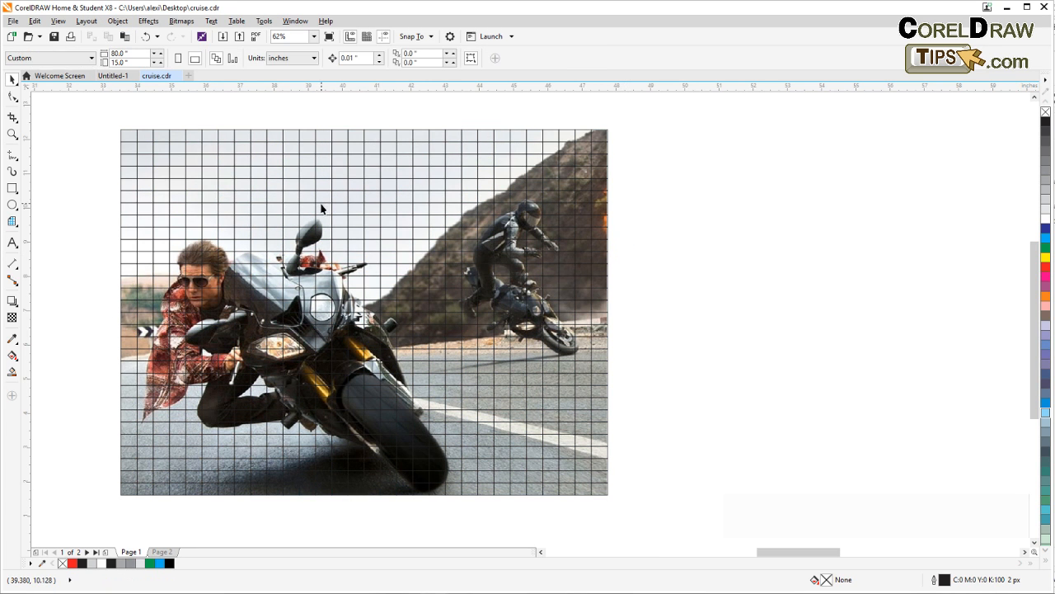
Move the whole gridded photo about 1.26 inches to the right and about 0.2 inches down
{"action": "left_click", "coordinate": [445, 237]}
{"action": "left_click_drag", "start_coordinate": [624, 305], "coordinate": [598, 299]}
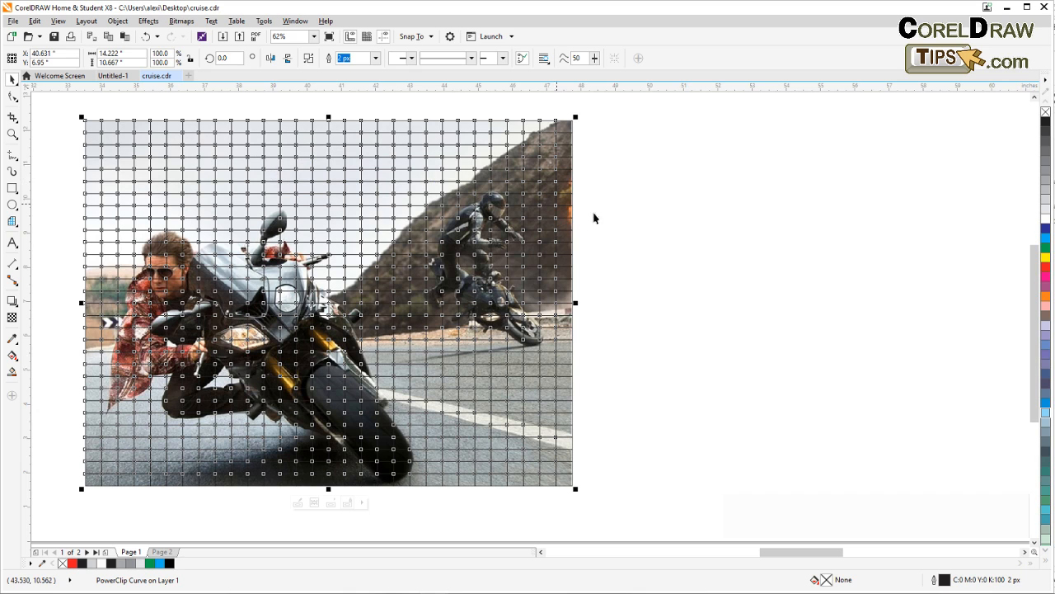
{"action": "key", "text": "Escape"}
{"action": "left_click_drag", "start_coordinate": [512, 196], "coordinate": [576, 202]}
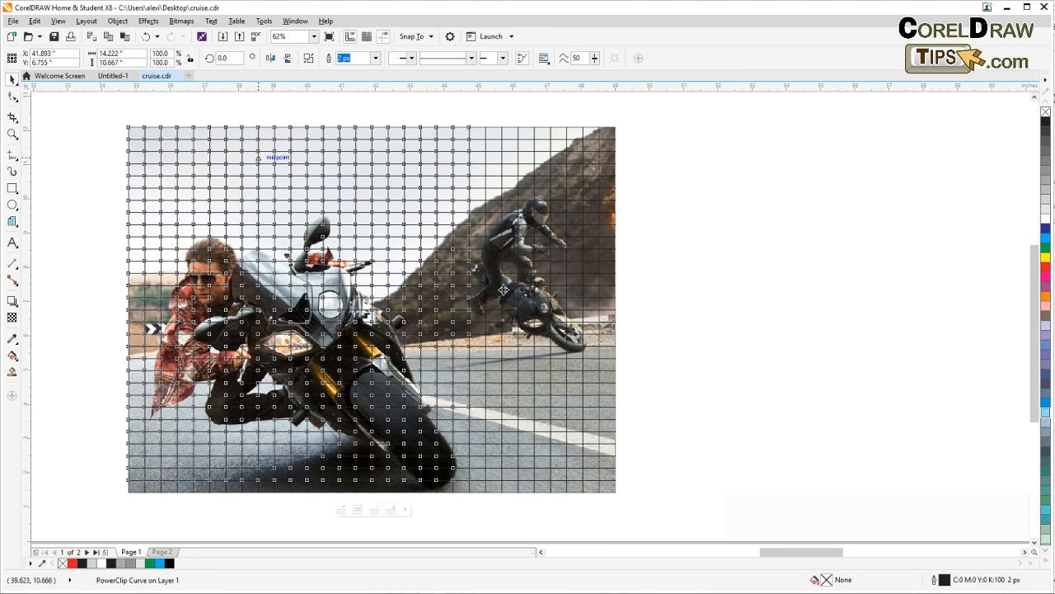
{"action": "key", "text": "ctrl+z"}
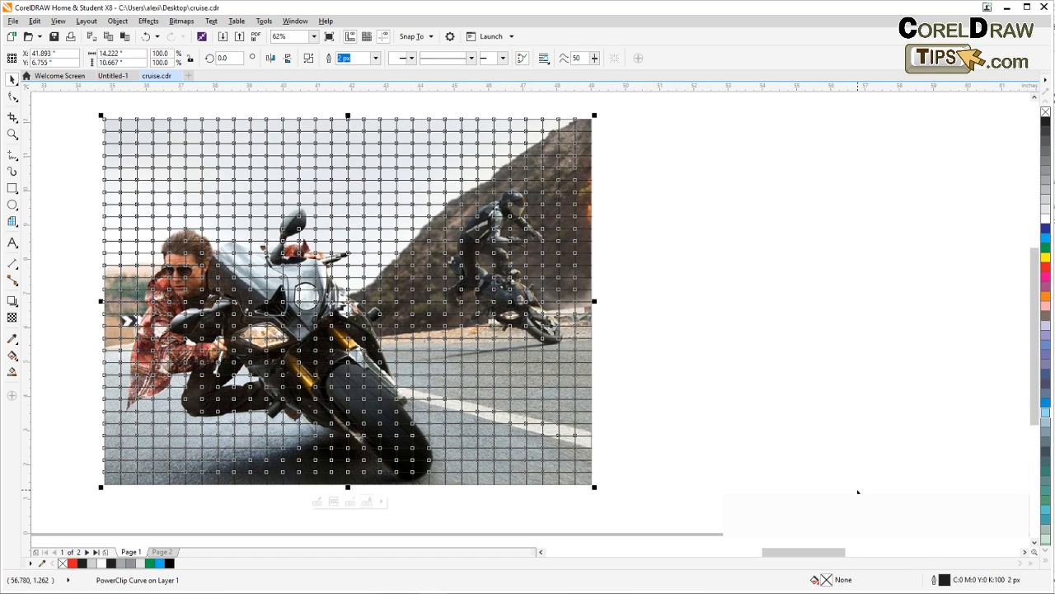
Set the grid's outline to a 10 px width and white color with the Outline Pen
{"action": "double_click", "coordinate": [936, 582]}
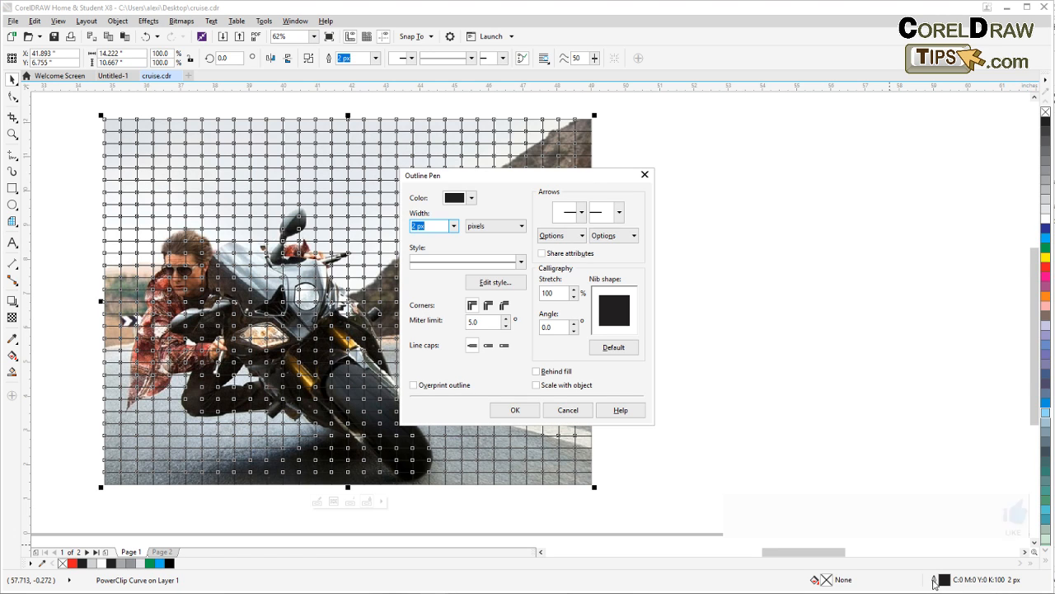
{"action": "left_click", "coordinate": [454, 226]}
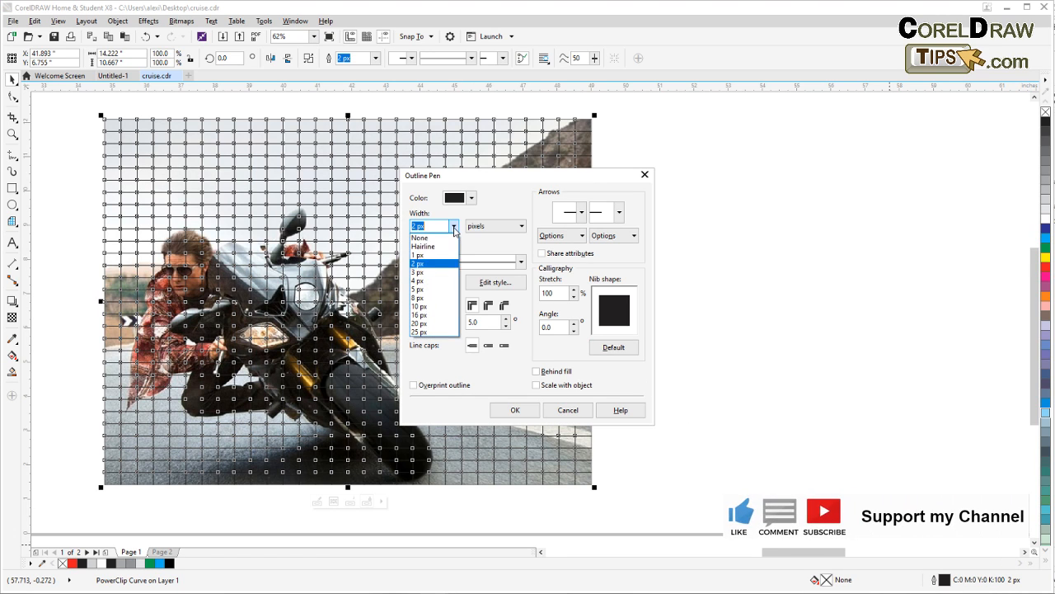
{"action": "left_click", "coordinate": [420, 307]}
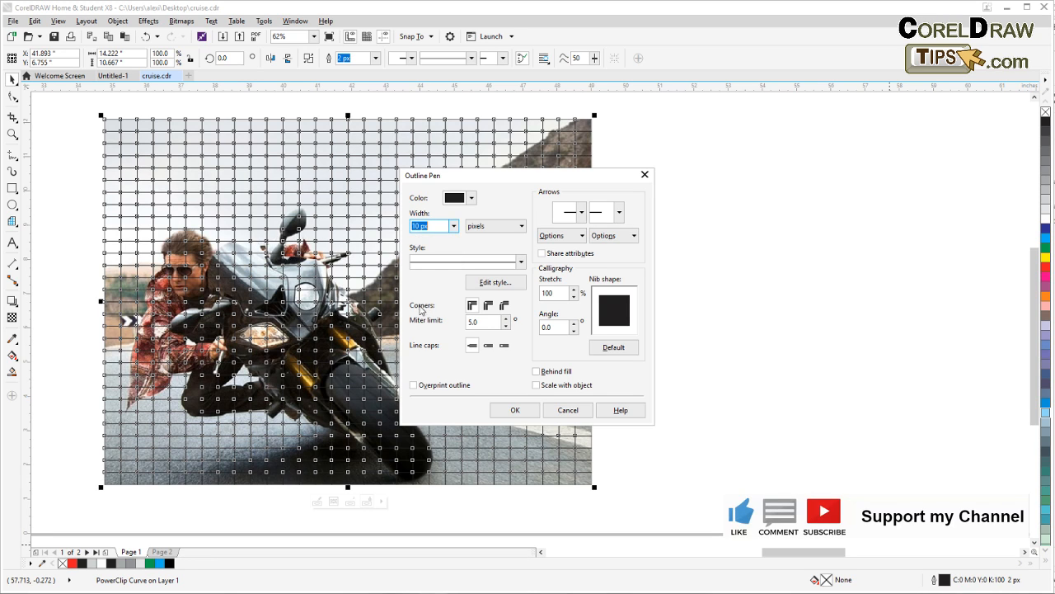
{"action": "left_click", "coordinate": [471, 199]}
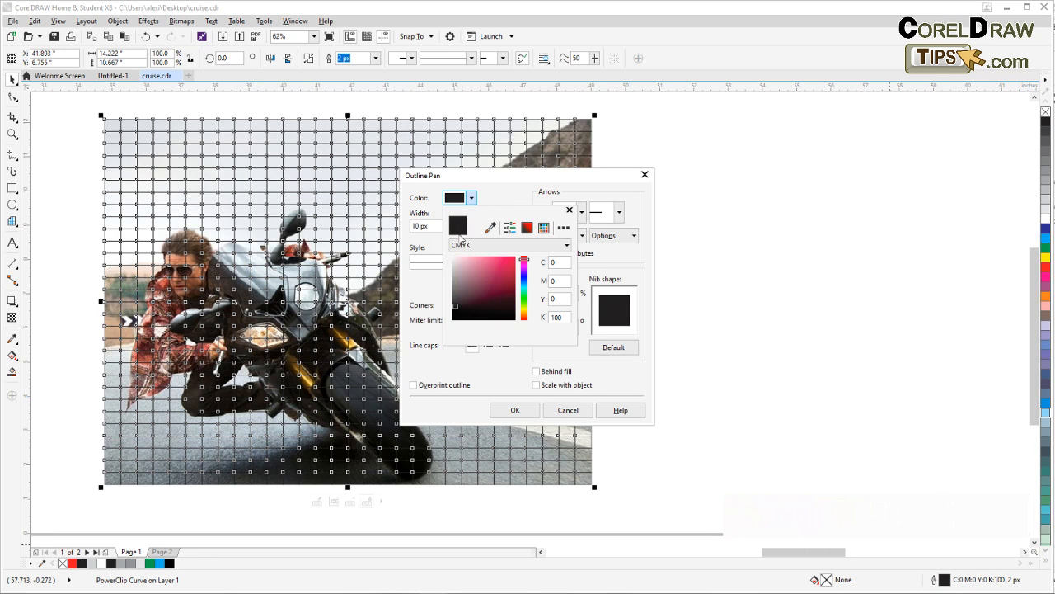
{"action": "left_click", "coordinate": [452, 257]}
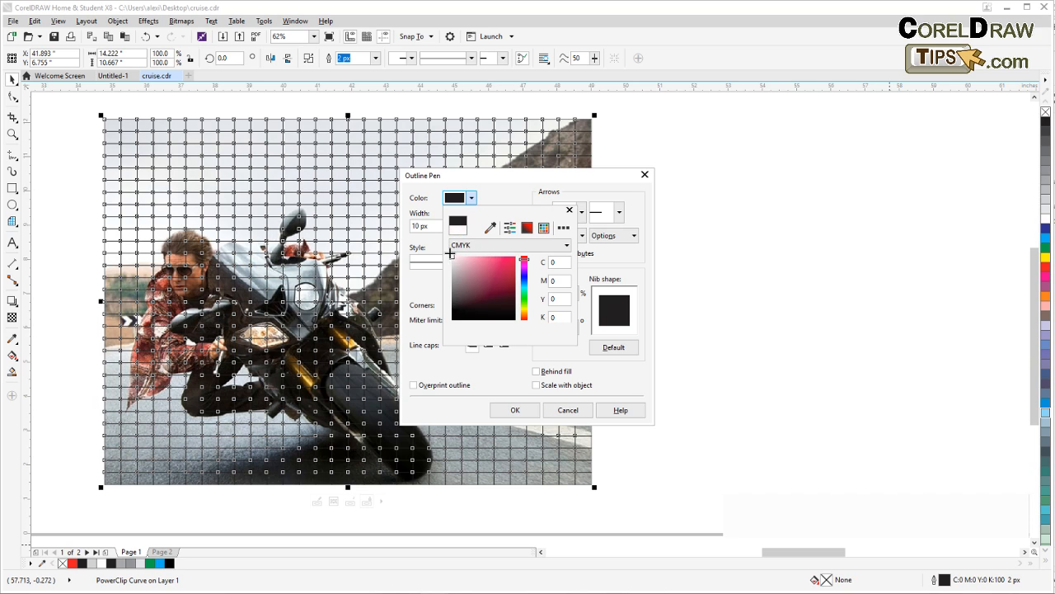
{"action": "left_click", "coordinate": [516, 410]}
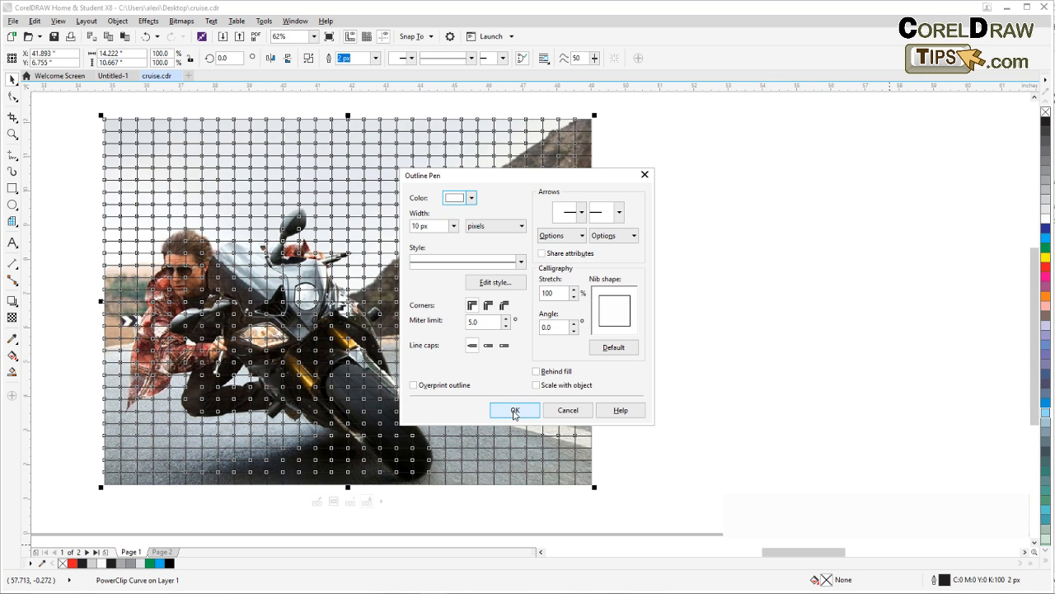
{"action": "left_click", "coordinate": [513, 410]}
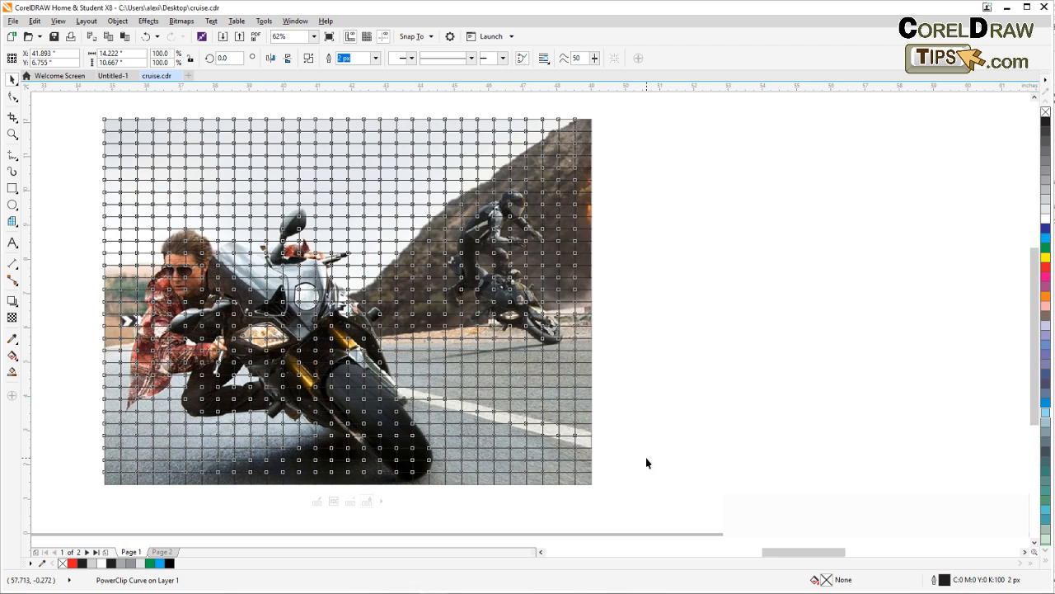
{"action": "left_click", "coordinate": [639, 422]}
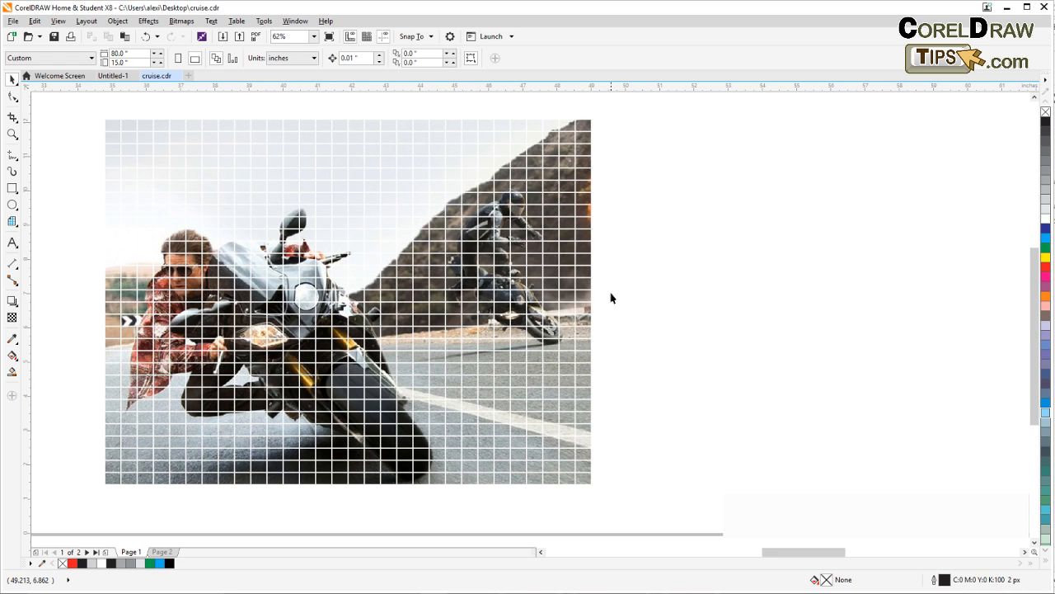
Compare the white-gridded photo with the dispersed squares of the finished CRUISE example
{"action": "mouse_move", "coordinate": [611, 290]}
{"action": "left_mouse_down"}
{"action": "mouse_move", "coordinate": [600, 283]}
{"action": "mouse_move", "coordinate": [609, 300]}
{"action": "left_mouse_up"}
{"action": "left_click_drag", "start_coordinate": [254, 326], "coordinate": [411, 327]}
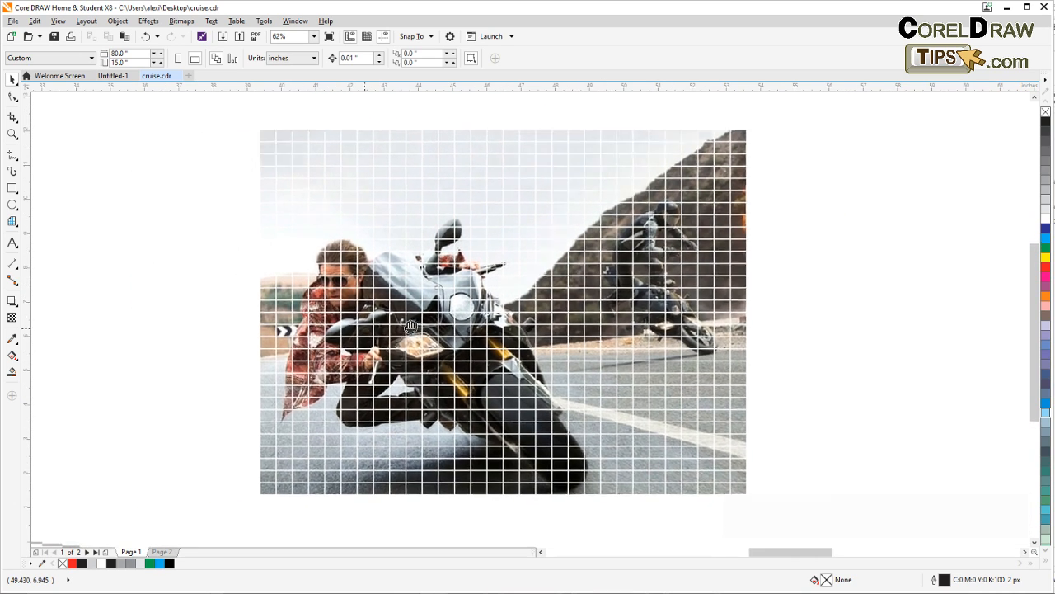
{"action": "scroll", "coordinate": [388, 320], "scroll_direction": "left", "scroll_amount": 3}
{"action": "scroll", "coordinate": [350, 312], "scroll_direction": "down", "scroll_amount": 1}
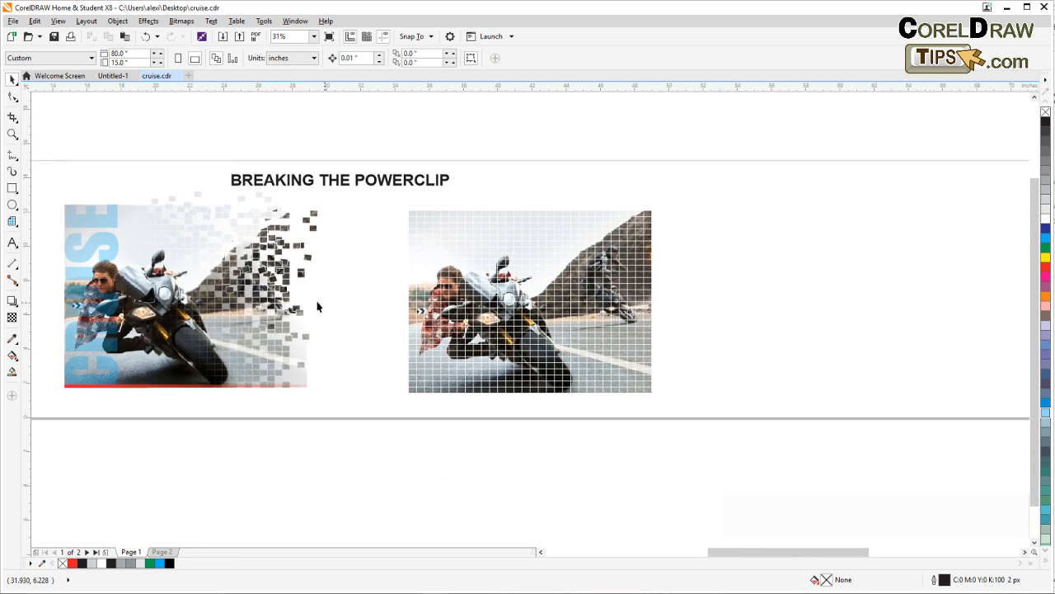
{"action": "scroll", "coordinate": [251, 279], "scroll_direction": "up", "scroll_amount": 1}
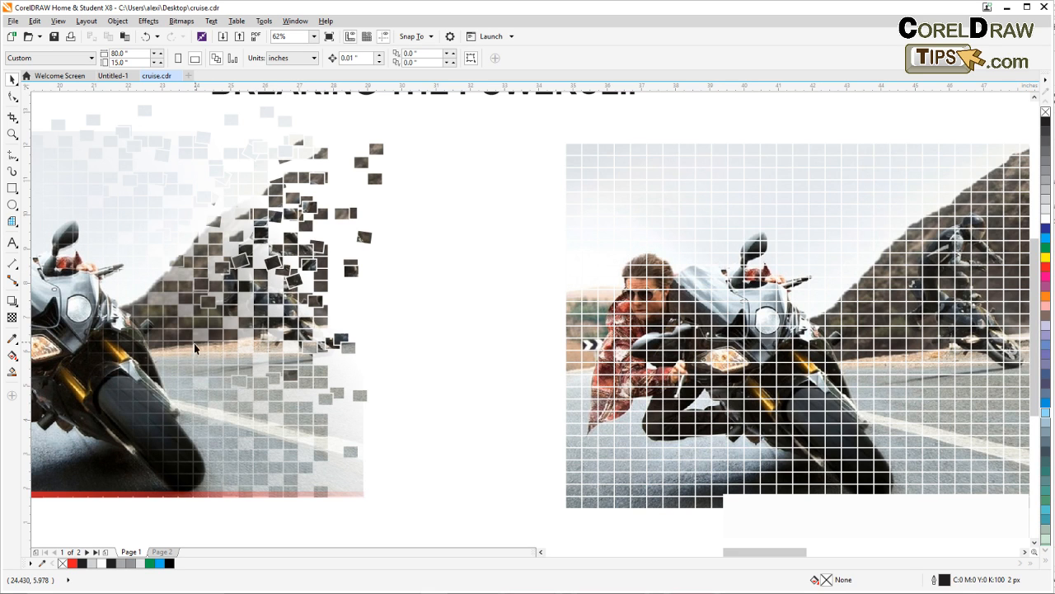
{"action": "scroll", "coordinate": [241, 310], "scroll_direction": "down", "scroll_amount": 2}
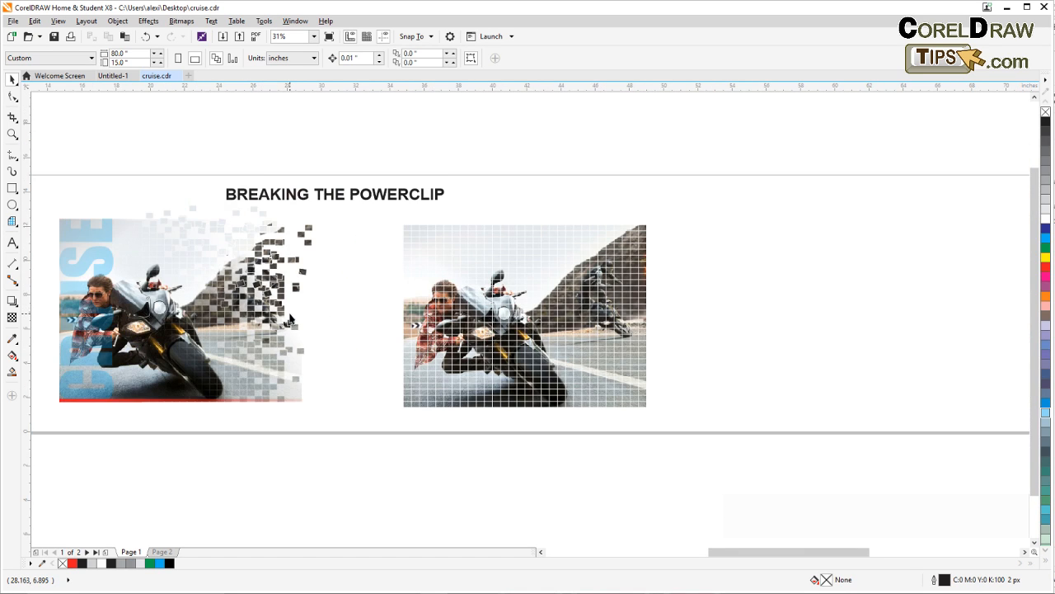
{"action": "scroll", "coordinate": [143, 330], "scroll_direction": "right", "scroll_amount": 3}
{"action": "left_click_drag", "start_coordinate": [267, 358], "coordinate": [133, 343]}
{"action": "scroll", "coordinate": [203, 325], "scroll_direction": "up", "scroll_amount": 1}
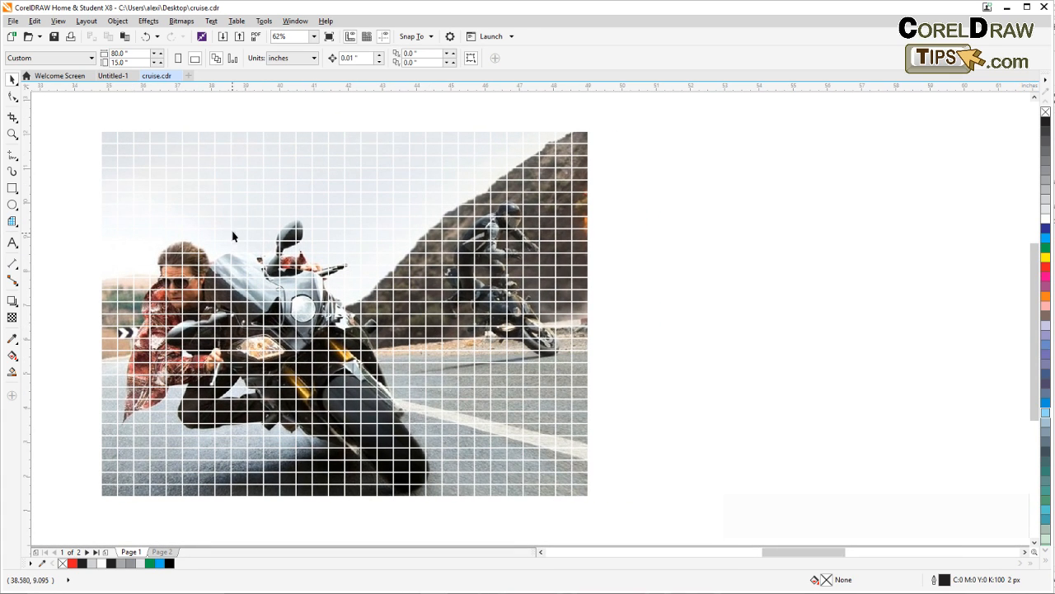
Break the gridded photo's PowerClip curve apart into individual squares and deselect them
{"action": "left_click", "coordinate": [237, 238]}
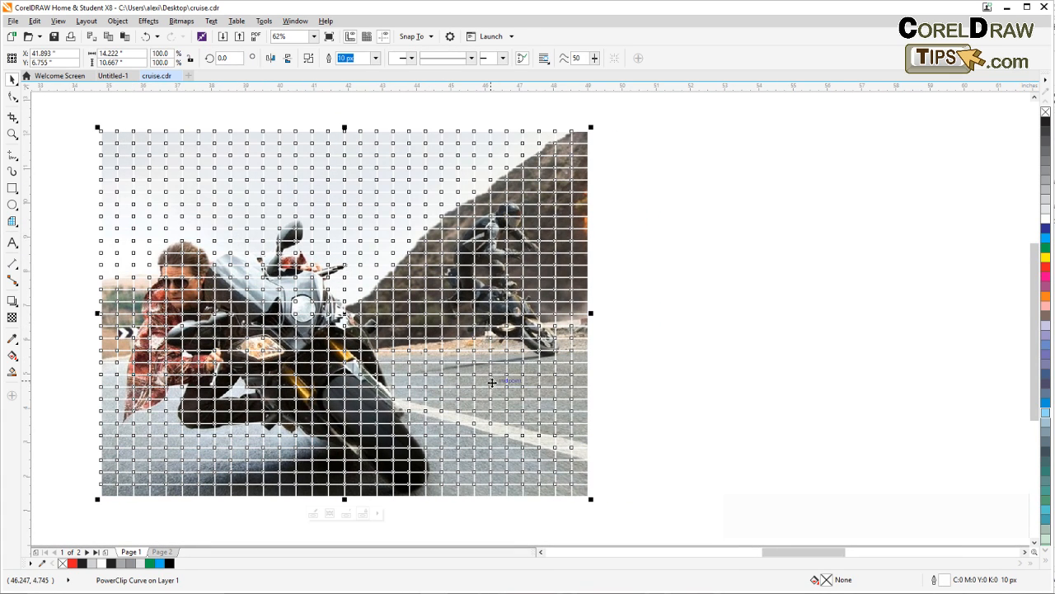
{"action": "left_click", "coordinate": [120, 23]}
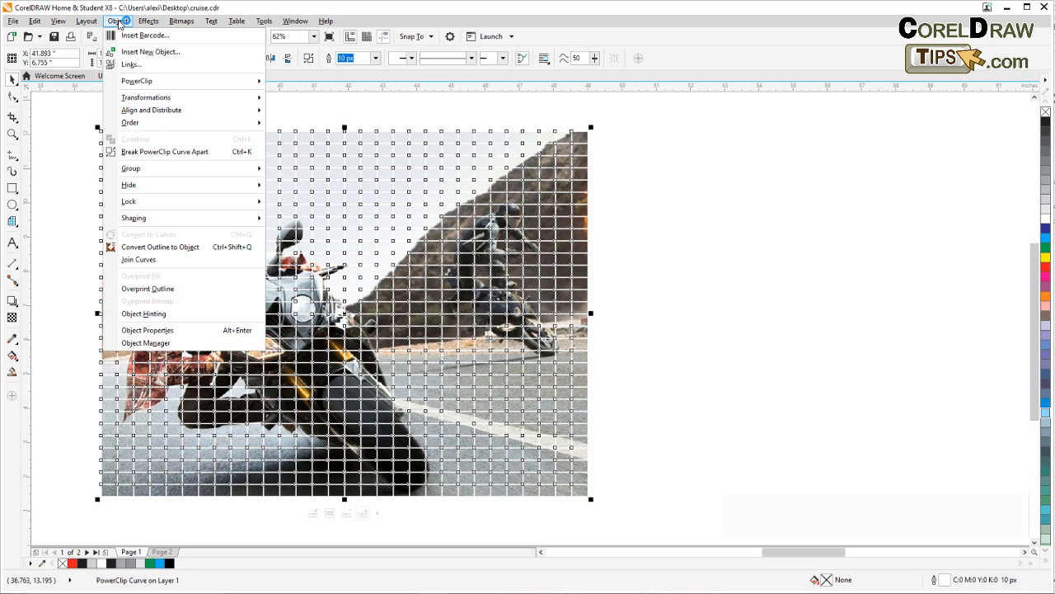
{"action": "left_click", "coordinate": [181, 153]}
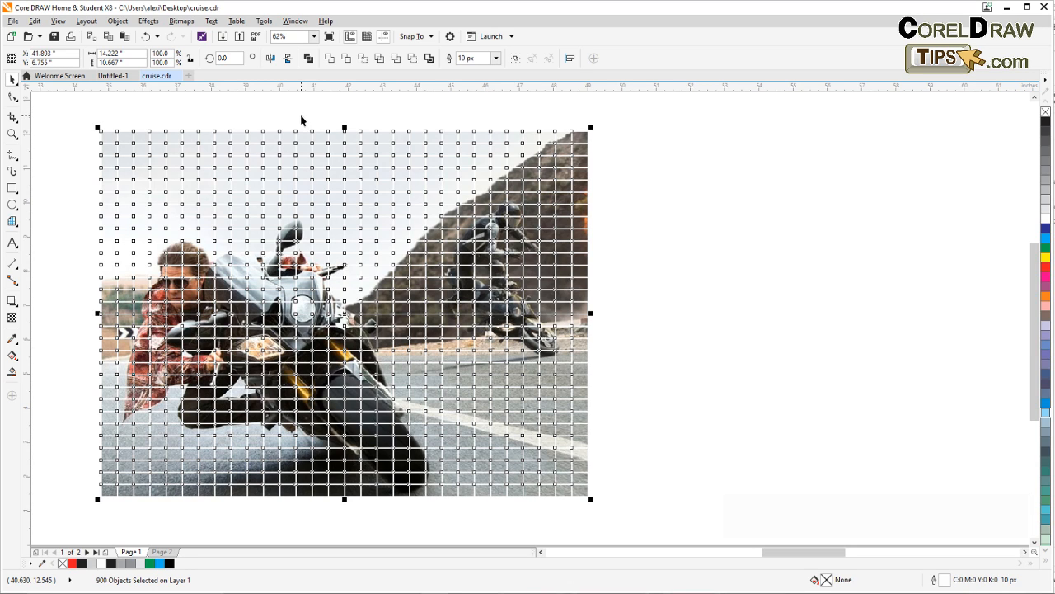
{"action": "left_click", "coordinate": [642, 270]}
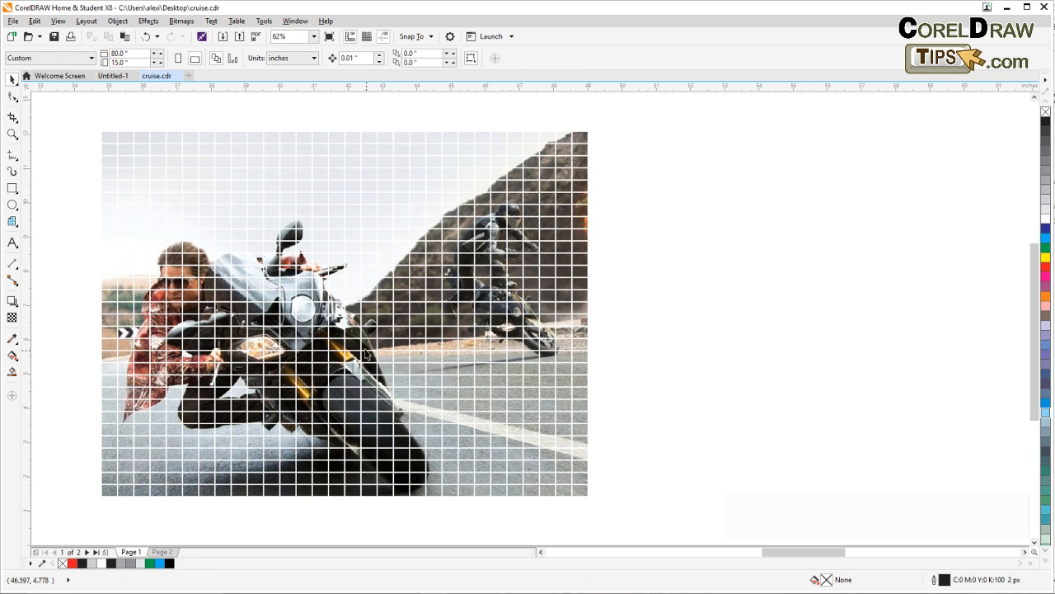
Delete two individual squares over the rear motorcyclist and one in the sky above the hillside
{"action": "left_click", "coordinate": [501, 278]}
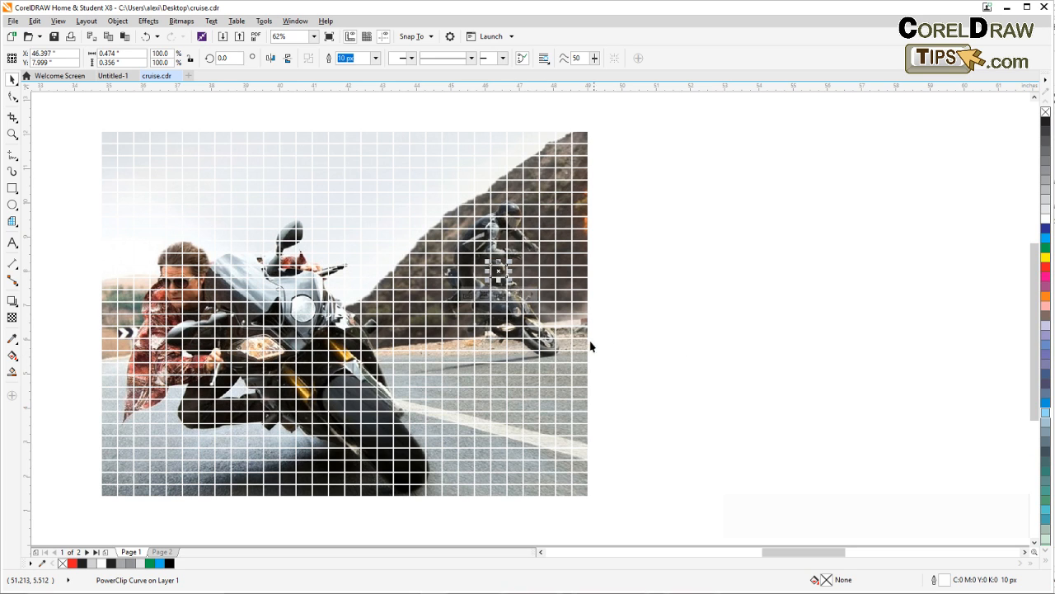
{"action": "key", "text": "Delete"}
{"action": "left_click", "coordinate": [502, 227]}
{"action": "key", "text": "Delete"}
{"action": "left_click", "coordinate": [452, 178]}
{"action": "key", "text": "Delete"}
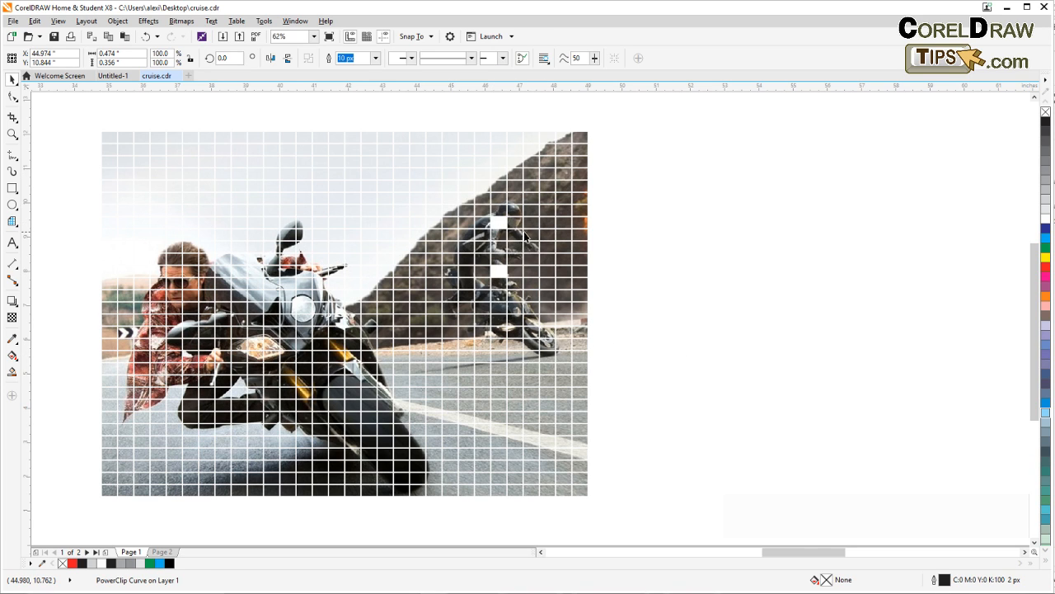
Delete three individual squares, one beside the rear motorcyclist and two on the hillside above
{"action": "left_click", "coordinate": [529, 235]}
{"action": "key", "text": "Delete"}
{"action": "left_click", "coordinate": [533, 188]}
{"action": "key", "text": "Delete"}
{"action": "left_click", "coordinate": [564, 163]}
{"action": "key", "text": "Delete"}
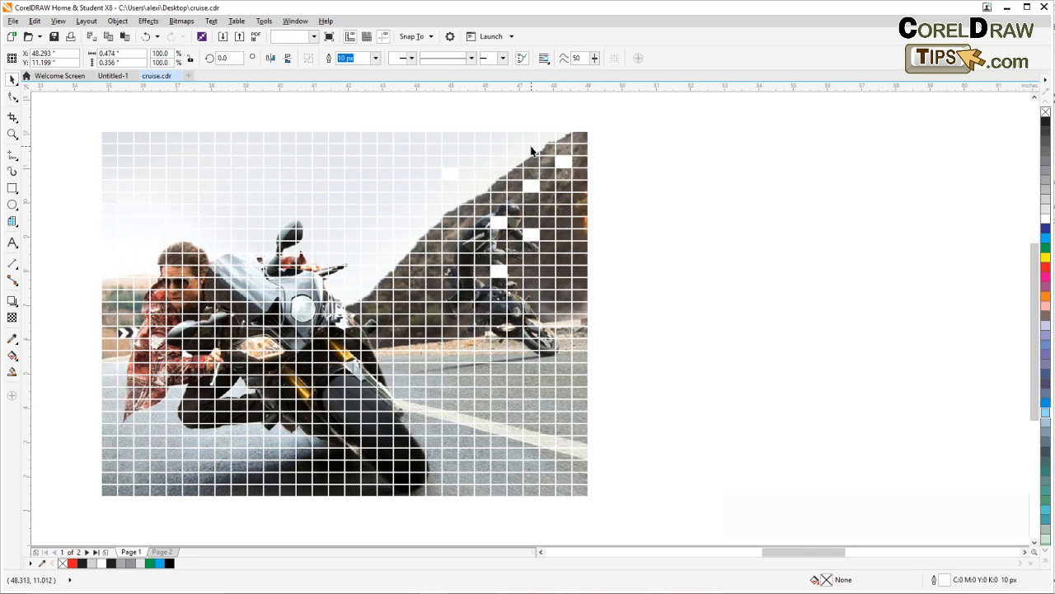
Delete scattered squares along the photo's upper edge around the hilltop and the adjoining sky
{"action": "left_click", "coordinate": [530, 151]}
{"action": "key", "text": "Delete"}
{"action": "left_click", "coordinate": [486, 140]}
{"action": "key", "text": "Delete"}
{"action": "left_click", "coordinate": [552, 139]}
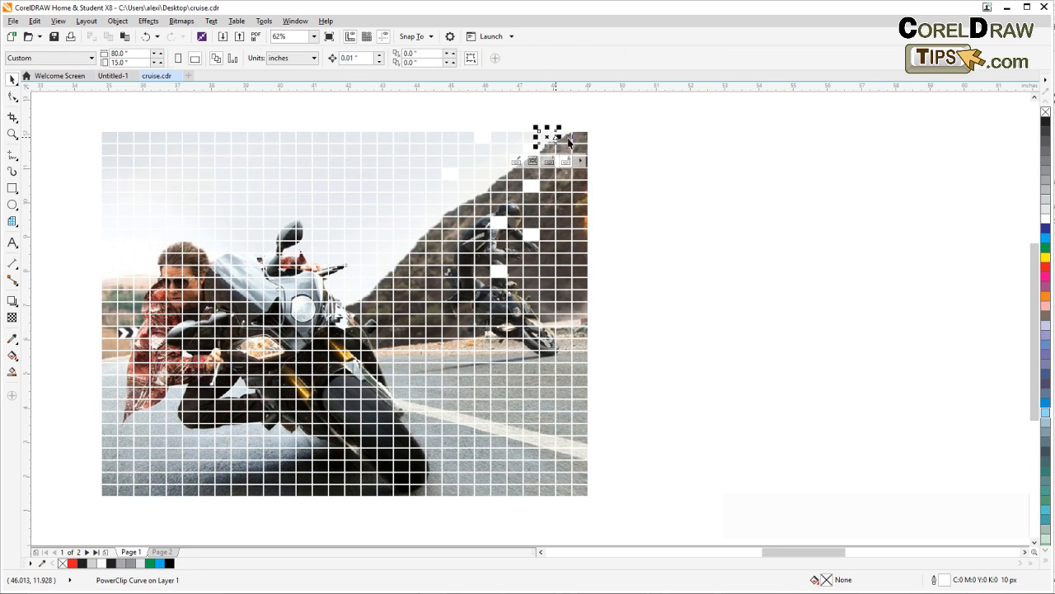
{"action": "key", "text": "Delete"}
{"action": "left_click", "coordinate": [580, 138]}
{"action": "key", "text": "Delete"}
Delete squares on the lower hillside just behind the rear motorcycle
{"action": "left_click", "coordinate": [568, 294]}
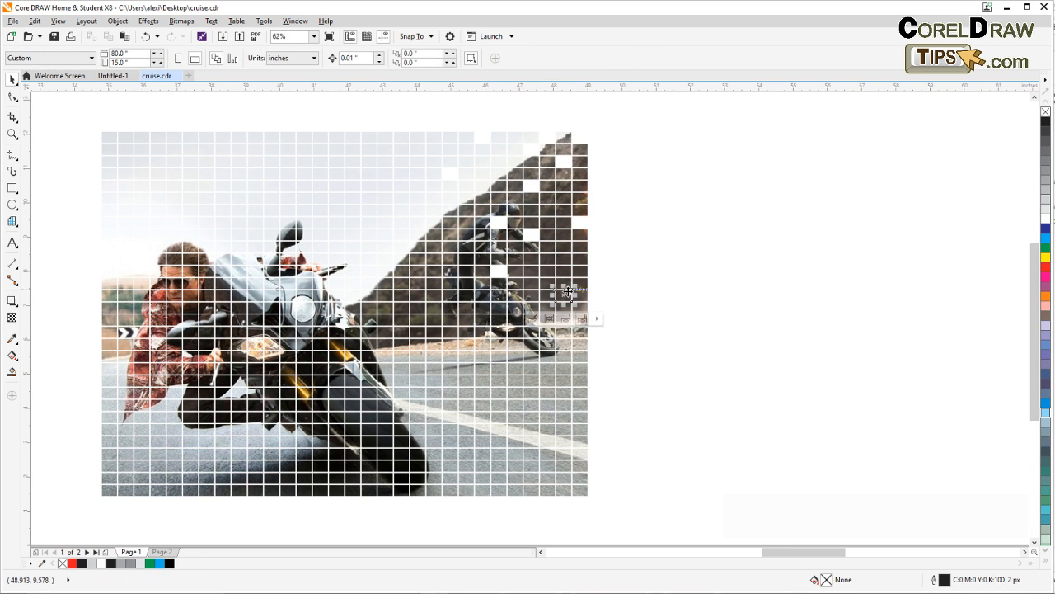
{"action": "key", "text": "Delete"}
{"action": "left_click", "coordinate": [514, 345]}
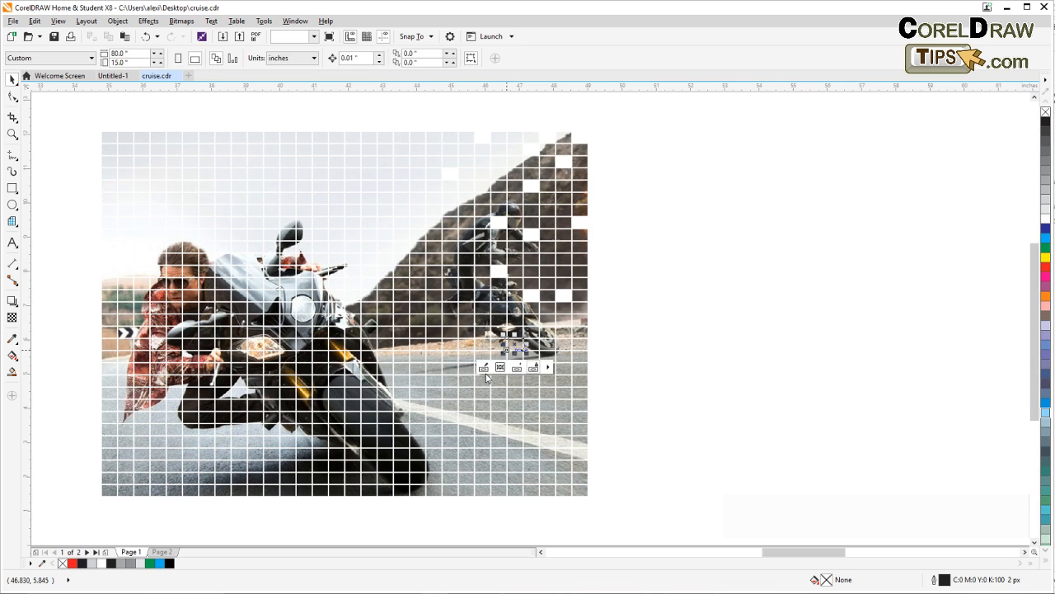
Delete scattered squares in the middle of the sky and along its upper edge
{"action": "left_click", "coordinate": [385, 210]}
{"action": "key", "text": "Delete"}
{"action": "left_click", "coordinate": [371, 160]}
{"action": "key", "text": "Delete"}
{"action": "left_click", "coordinate": [394, 149]}
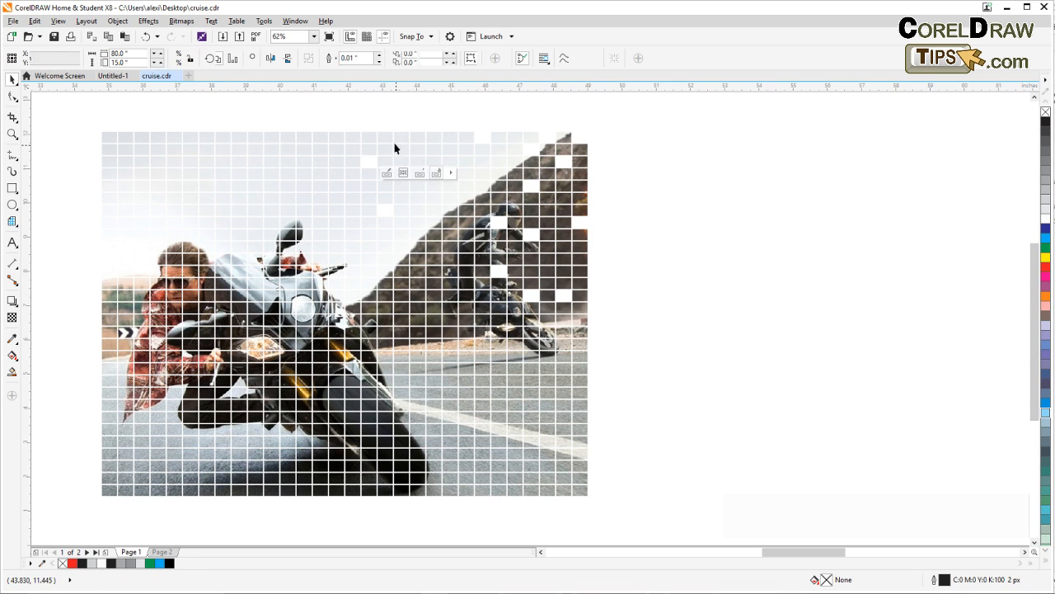
{"action": "left_click", "coordinate": [388, 139]}
{"action": "key", "text": "Delete"}
{"action": "left_click", "coordinate": [405, 139]}
{"action": "key", "text": "Delete"}
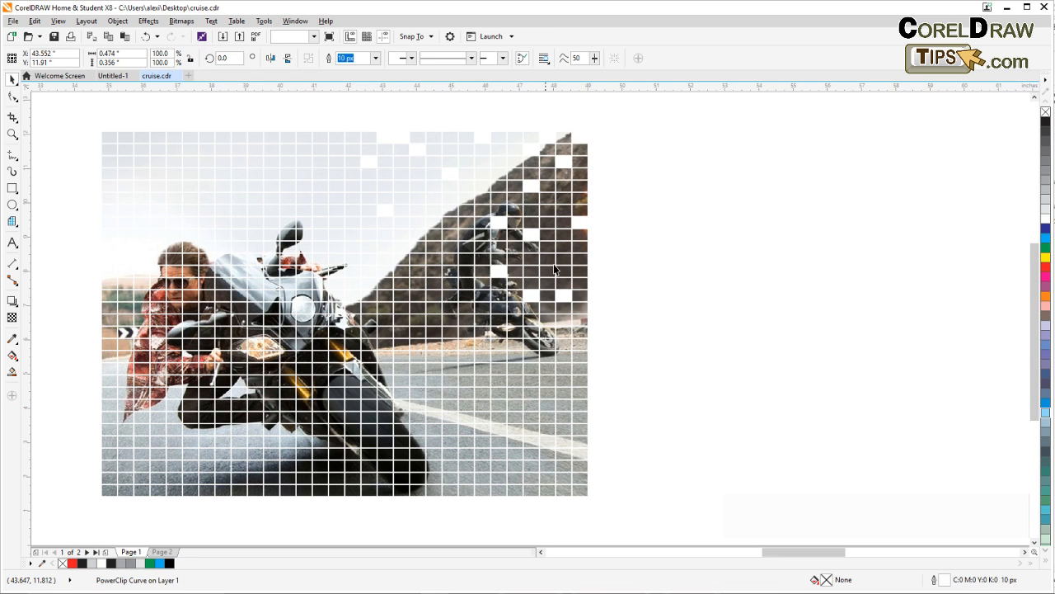
Delete one square beside the rear motorcycle's front wheel and one on the road below it
{"action": "left_click", "coordinate": [567, 330]}
{"action": "key", "text": "Delete"}
{"action": "left_click", "coordinate": [533, 369]}
{"action": "key", "text": "Delete"}
Delete scattered squares down the left side of the rear motorcyclist and one by the front wheel
{"action": "left_click", "coordinate": [470, 312]}
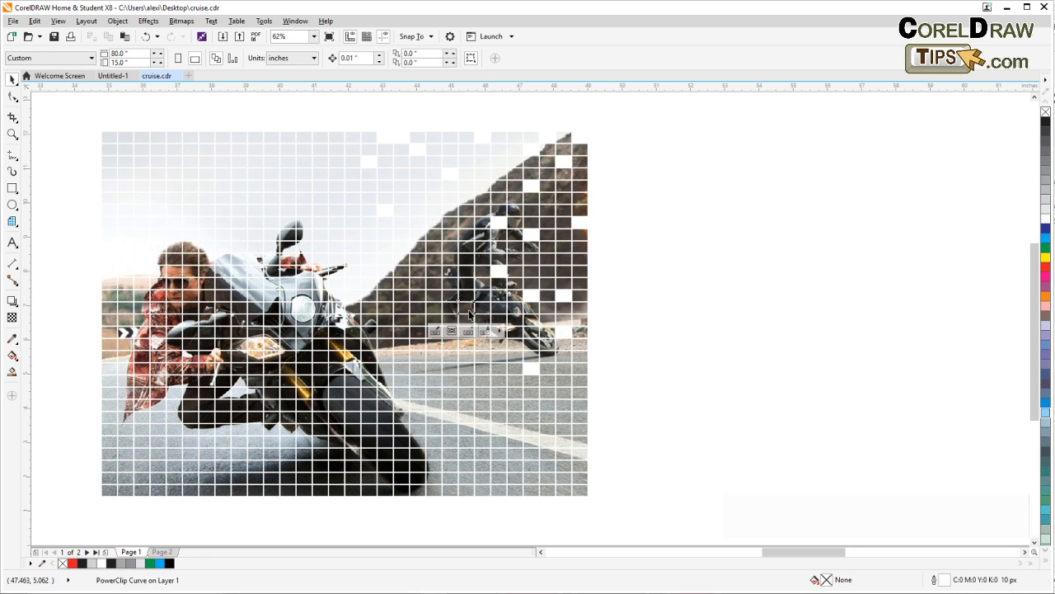
{"action": "key", "text": "Delete"}
{"action": "left_click", "coordinate": [467, 285]}
{"action": "key", "text": "Delete"}
{"action": "left_click", "coordinate": [451, 273]}
{"action": "key", "text": "Delete"}
{"action": "left_click", "coordinate": [451, 248]}
{"action": "key", "text": "Delete"}
{"action": "left_click", "coordinate": [467, 236]}
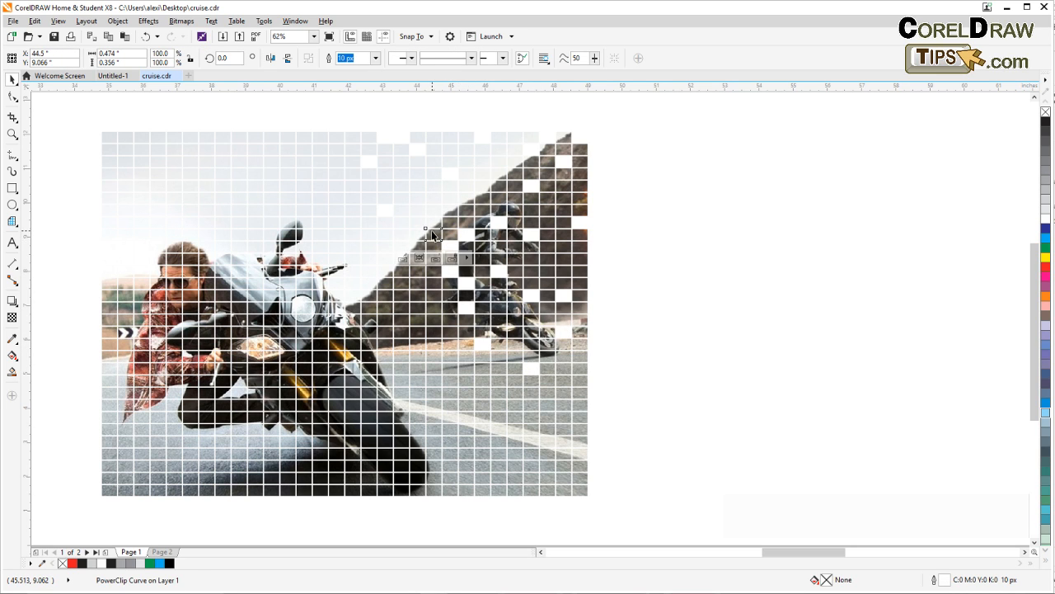
{"action": "key", "text": "Delete"}
{"action": "left_click", "coordinate": [548, 333]}
{"action": "key", "text": "Delete"}
Delete four squares on the road around and below the white lane line
{"action": "left_click", "coordinate": [514, 430]}
{"action": "key", "text": "Delete"}
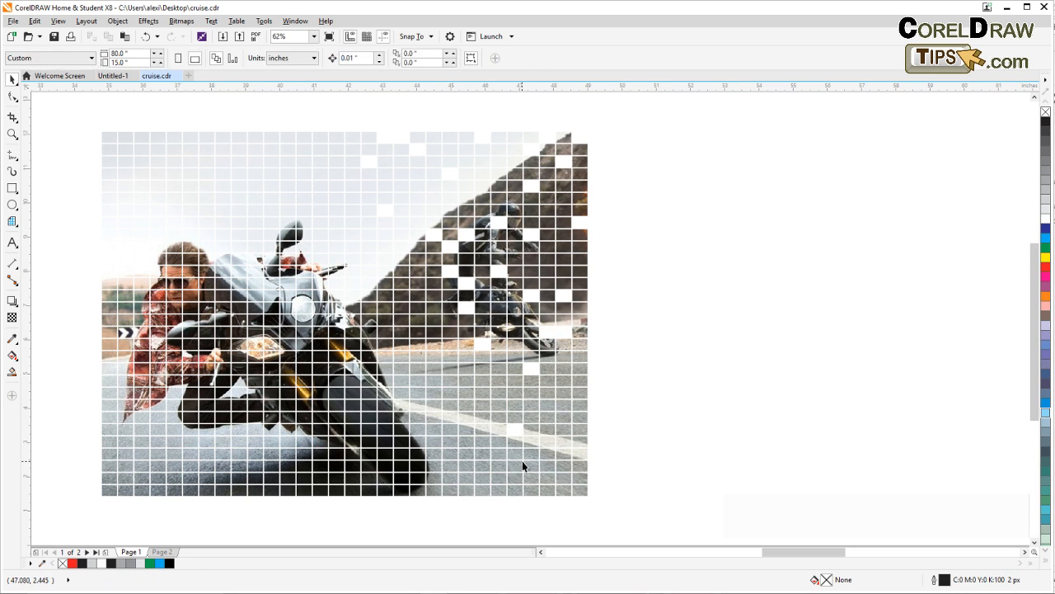
{"action": "left_click", "coordinate": [517, 456]}
{"action": "key", "text": "Delete"}
{"action": "left_click", "coordinate": [567, 478]}
{"action": "key", "text": "Delete"}
{"action": "left_click", "coordinate": [564, 444]}
Delete more scattered squares in the photo's lower-right corner and around the end of the lane line
{"action": "key", "text": "Delete"}
{"action": "left_click", "coordinate": [537, 487]}
{"action": "key", "text": "Delete"}
{"action": "left_click", "coordinate": [546, 468]}
{"action": "key", "text": "Delete"}
{"action": "left_click", "coordinate": [548, 489]}
{"action": "key", "text": "Delete"}
{"action": "left_click", "coordinate": [582, 472]}
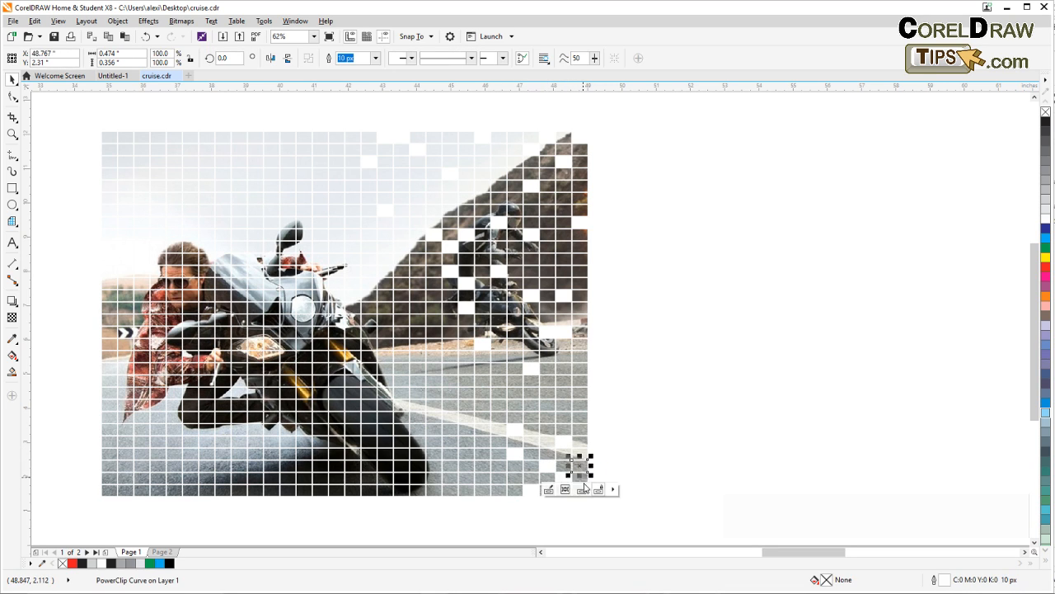
{"action": "key", "text": "Delete"}
{"action": "left_click", "coordinate": [581, 443]}
{"action": "key", "text": "Delete"}
{"action": "left_click", "coordinate": [571, 418]}
Delete scattered squares on the road below the rear motorcycle and one on the hillside beside the rider
{"action": "key", "text": "Delete"}
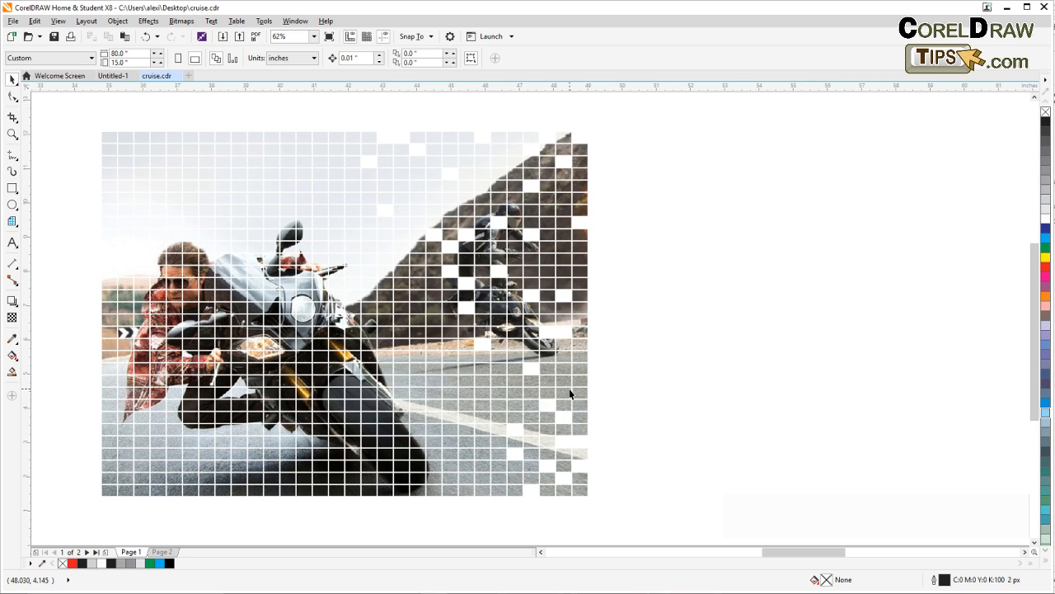
{"action": "left_click", "coordinate": [495, 391]}
{"action": "key", "text": "Delete"}
{"action": "left_click", "coordinate": [498, 346]}
{"action": "key", "text": "Delete"}
{"action": "left_click", "coordinate": [514, 348]}
{"action": "key", "text": "Delete"}
{"action": "left_click", "coordinate": [566, 356]}
{"action": "key", "text": "Delete"}
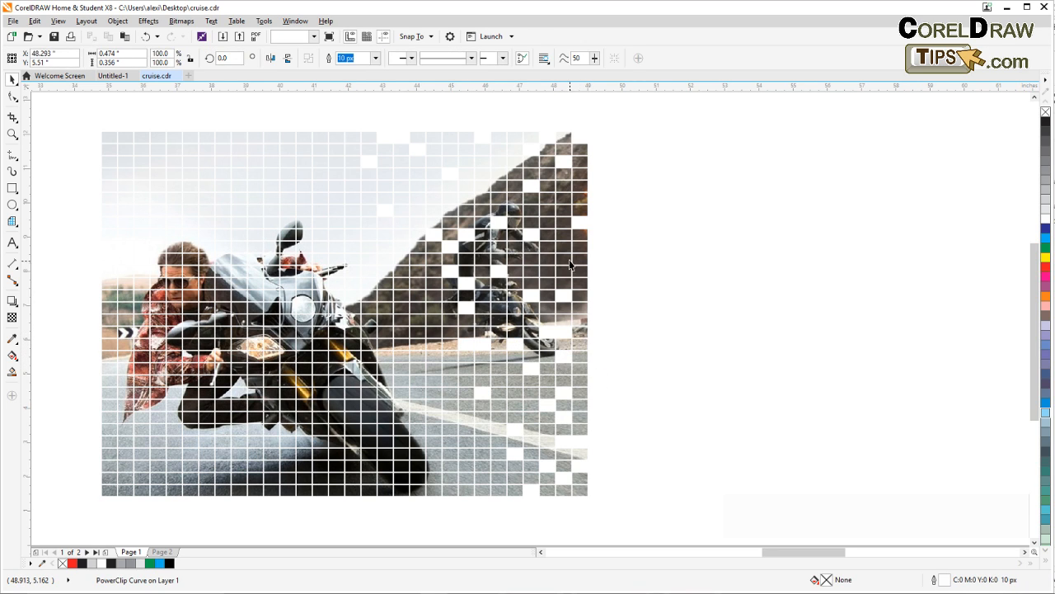
{"action": "left_click", "coordinate": [570, 264]}
{"action": "key", "text": "Delete"}
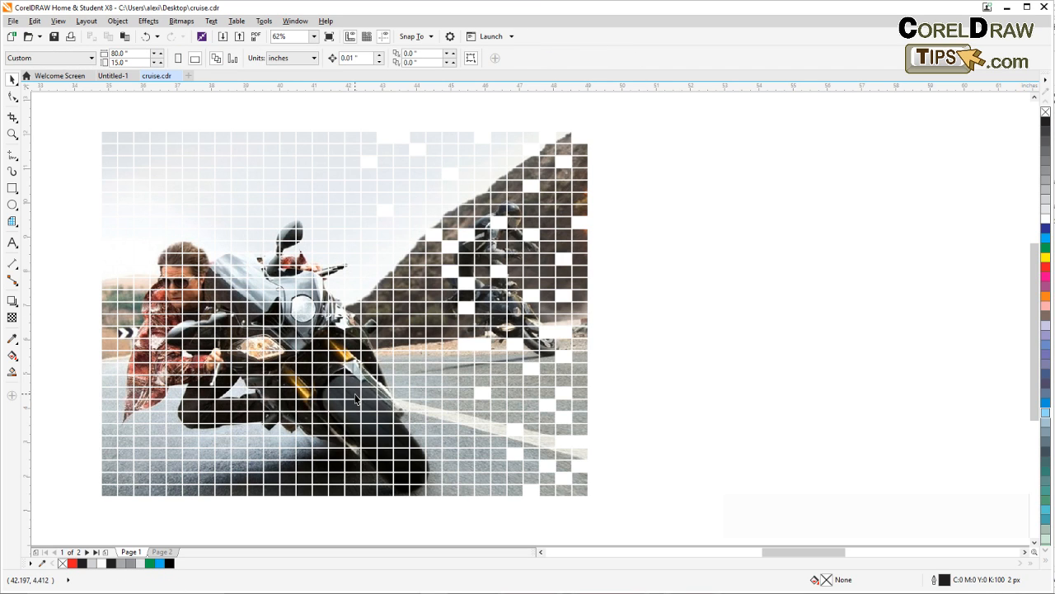
Delete scattered squares in the sky above the front motorcycle and beside the hill's slope
{"action": "left_click", "coordinate": [337, 138]}
{"action": "key", "text": "Delete"}
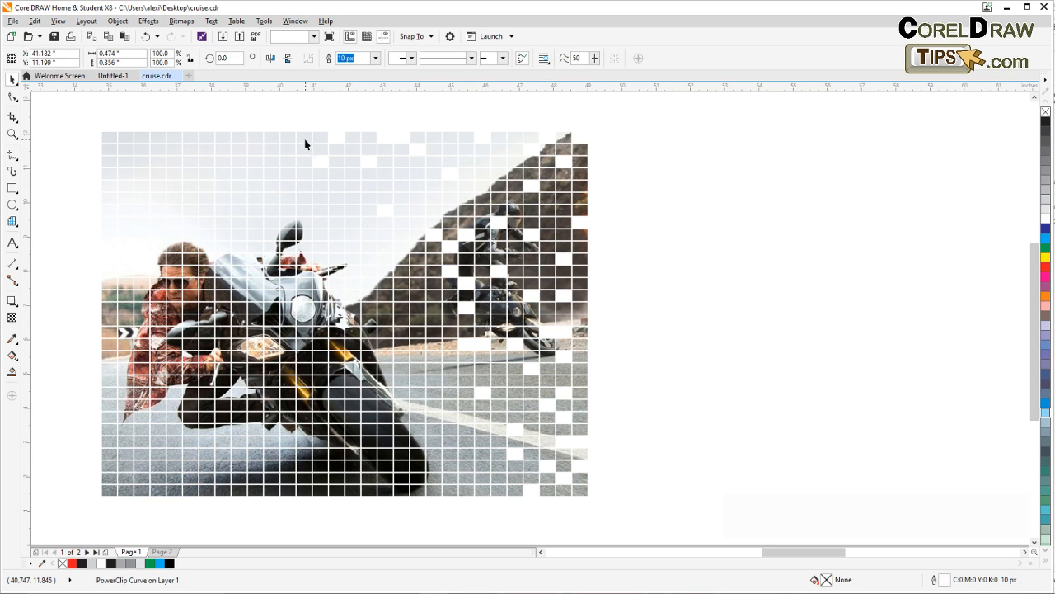
{"action": "left_click", "coordinate": [359, 236]}
{"action": "key", "text": "Delete"}
{"action": "left_click", "coordinate": [401, 234]}
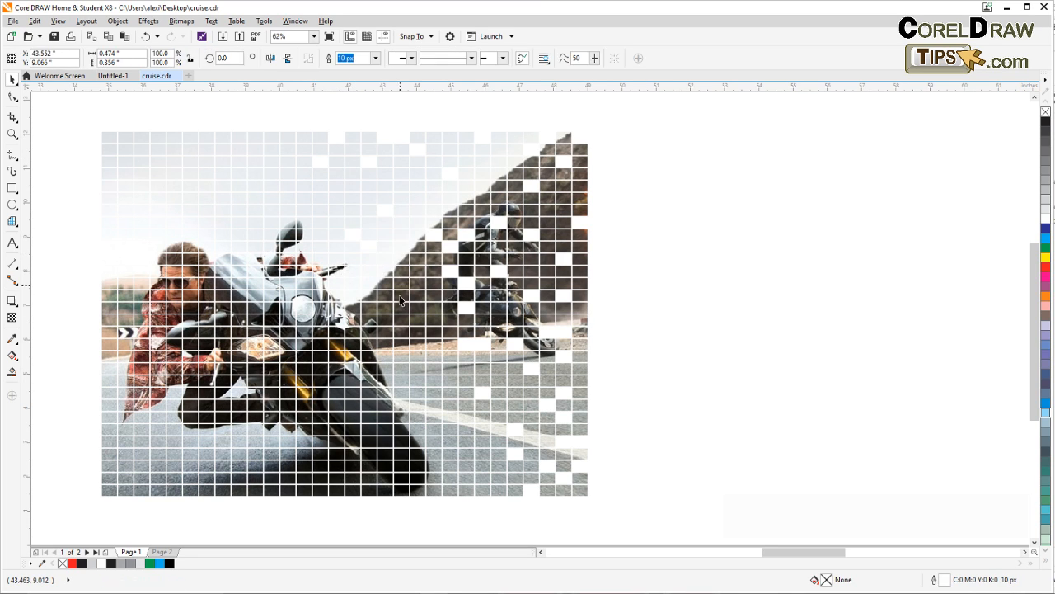
{"action": "key", "text": "Delete"}
Delete scattered squares on the hillside and road edge between the two motorcycles
{"action": "left_click", "coordinate": [401, 320]}
{"action": "key", "text": "Delete"}
{"action": "left_click", "coordinate": [418, 307]}
{"action": "key", "text": "Delete"}
{"action": "left_click", "coordinate": [414, 283]}
{"action": "key", "text": "Delete"}
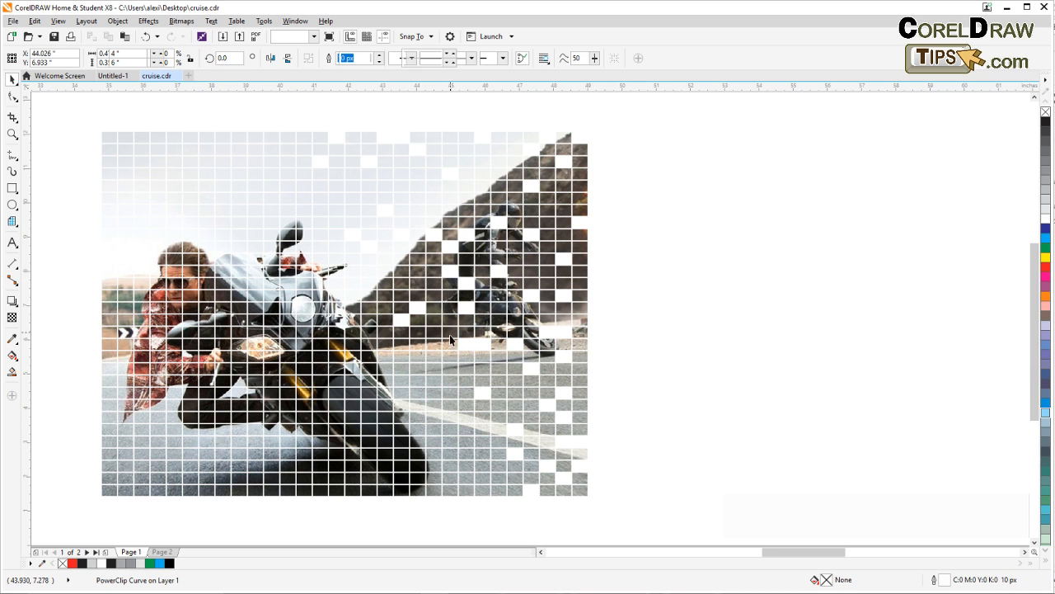
{"action": "left_click", "coordinate": [450, 345]}
{"action": "left_click", "coordinate": [437, 385]}
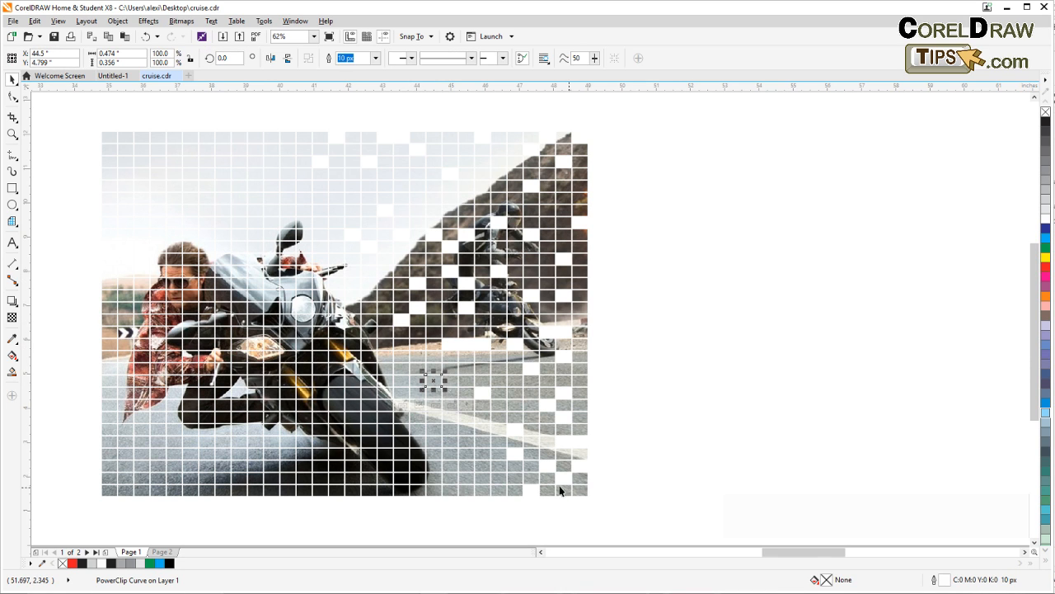
Compare the thinned-out grid with the rotated and scattered squares of the finished example
{"action": "left_click_drag", "start_coordinate": [363, 404], "coordinate": [683, 367]}
{"action": "left_click_drag", "start_coordinate": [375, 356], "coordinate": [600, 417]}
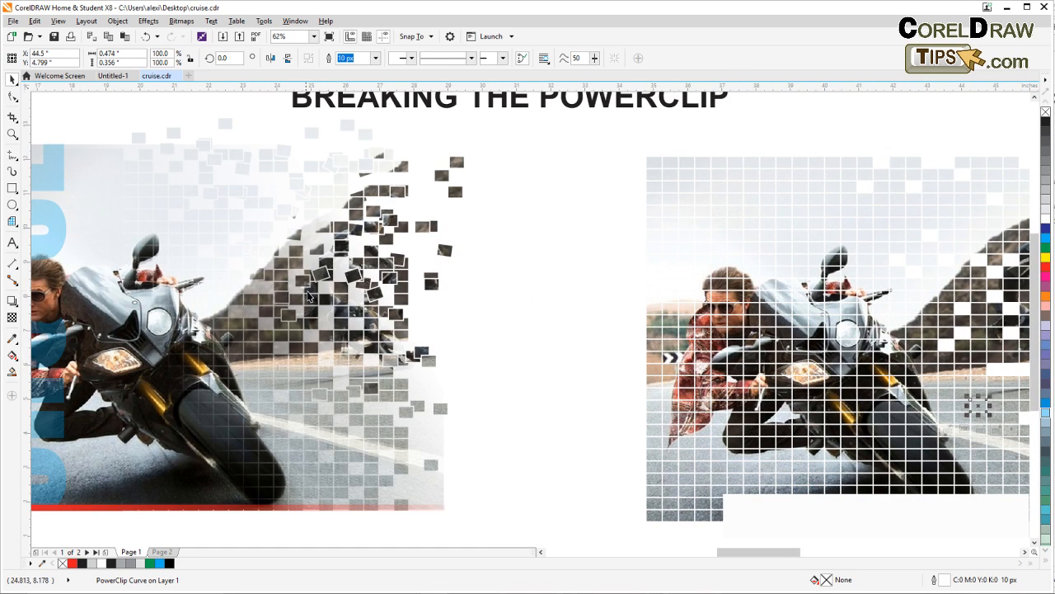
{"action": "left_click_drag", "start_coordinate": [502, 373], "coordinate": [220, 339]}
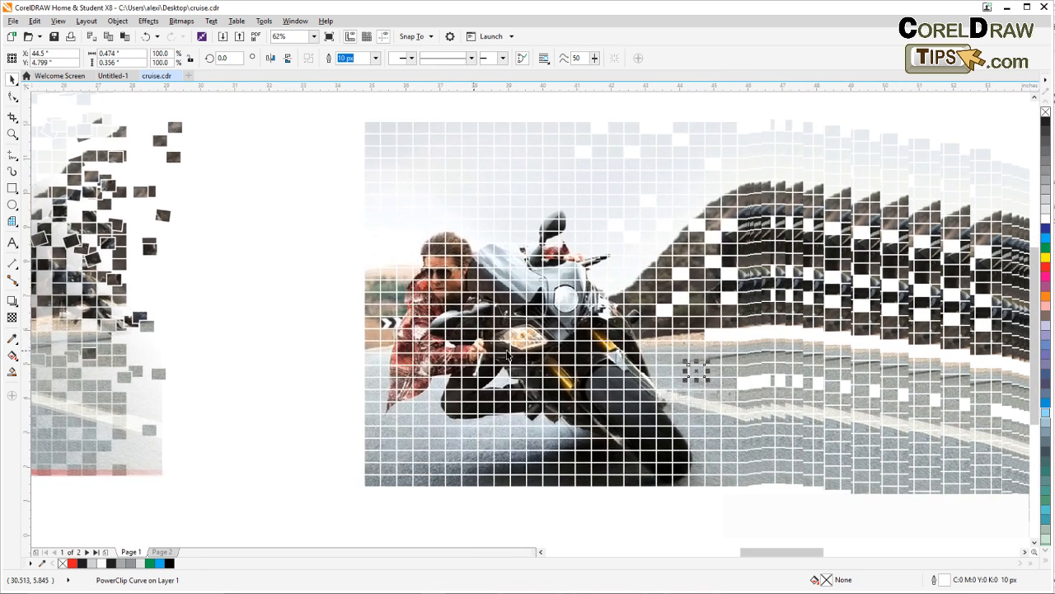
{"action": "left_click_drag", "start_coordinate": [589, 358], "coordinate": [311, 349]}
{"action": "scroll", "coordinate": [505, 347], "scroll_direction": "up", "scroll_amount": 1}
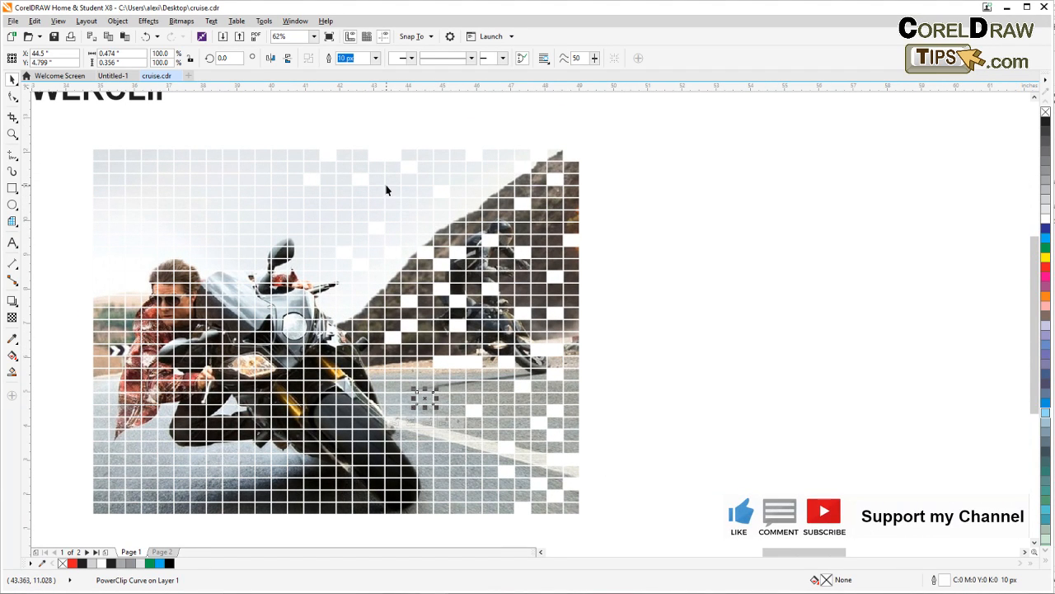
Select nine scattered squares across the sky, hillside and road and rotate them together about 9.3 degrees counterclockwise
{"action": "left_click_drag", "start_coordinate": [391, 197], "coordinate": [392, 191]}
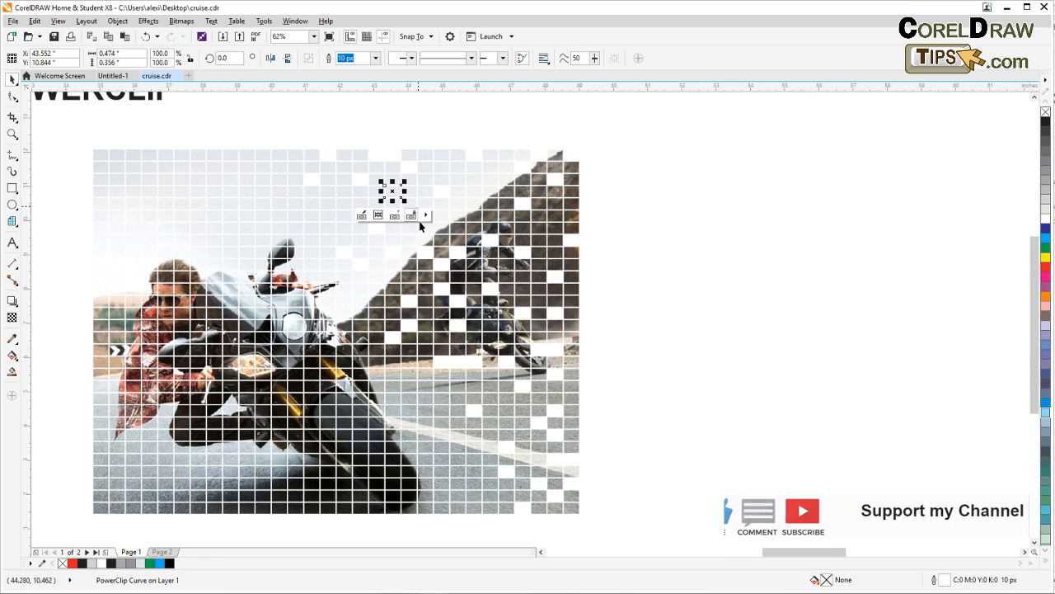
{"action": "left_click", "coordinate": [521, 265], "text": "shift"}
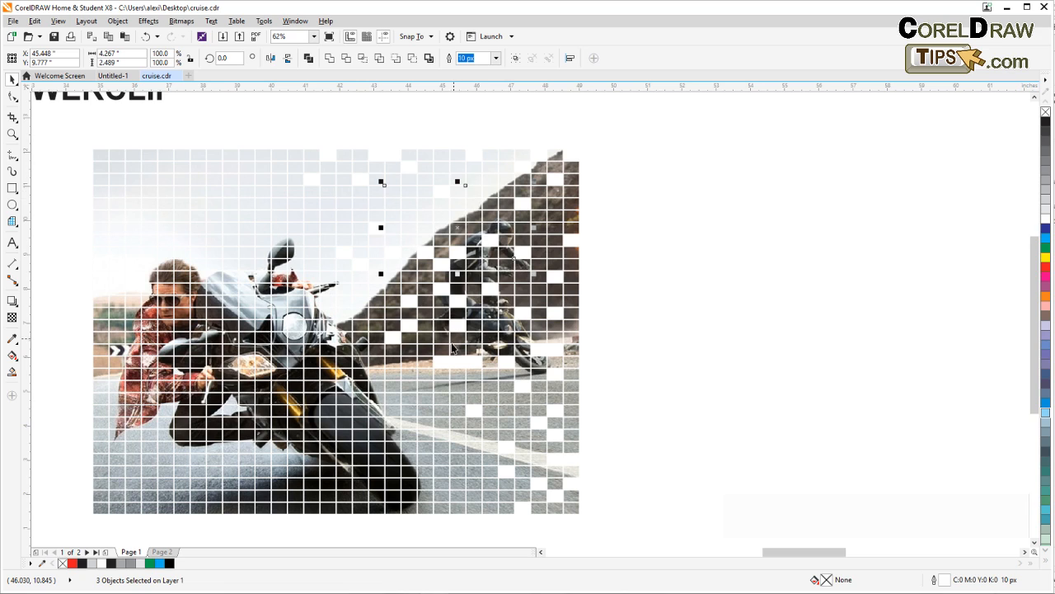
{"action": "left_click_drag", "start_coordinate": [452, 348], "coordinate": [442, 375]}
{"action": "left_click", "coordinate": [560, 394], "text": "shift"}
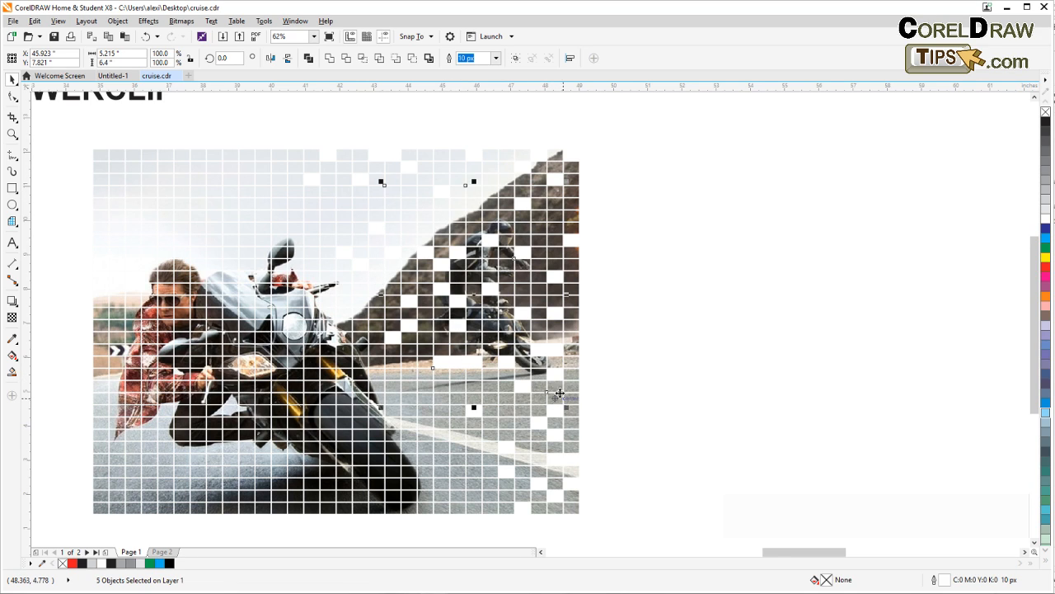
{"action": "left_click", "coordinate": [557, 308], "text": "shift"}
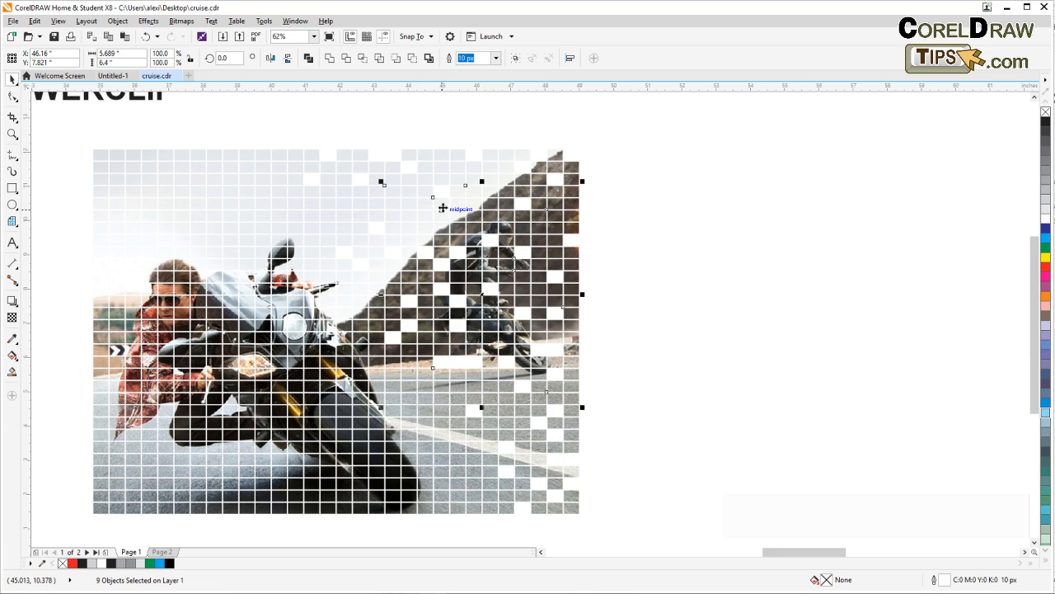
{"action": "left_click", "coordinate": [442, 208]}
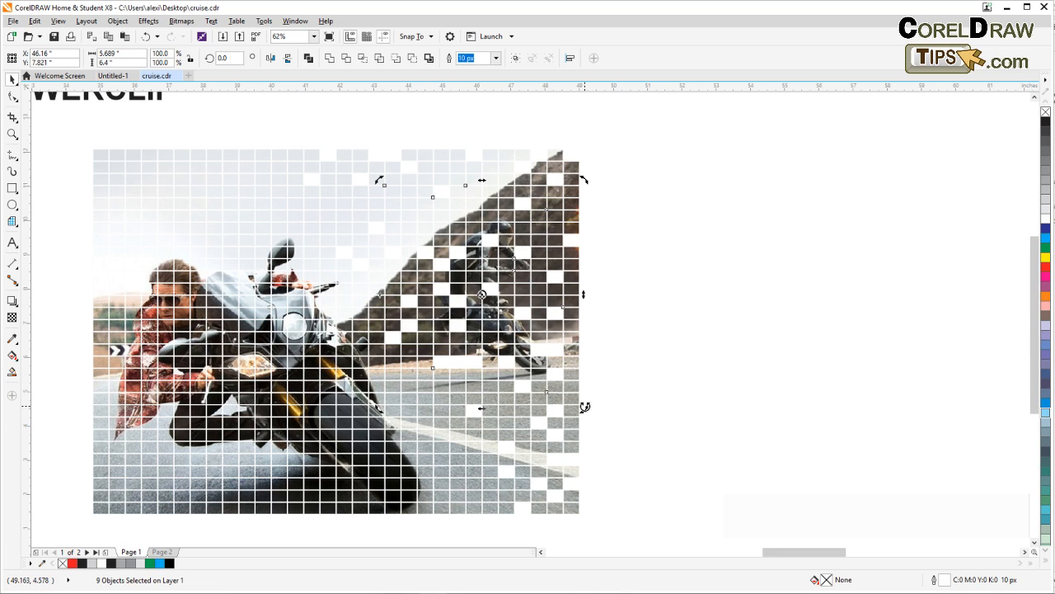
{"action": "left_click_drag", "start_coordinate": [585, 406], "coordinate": [586, 393]}
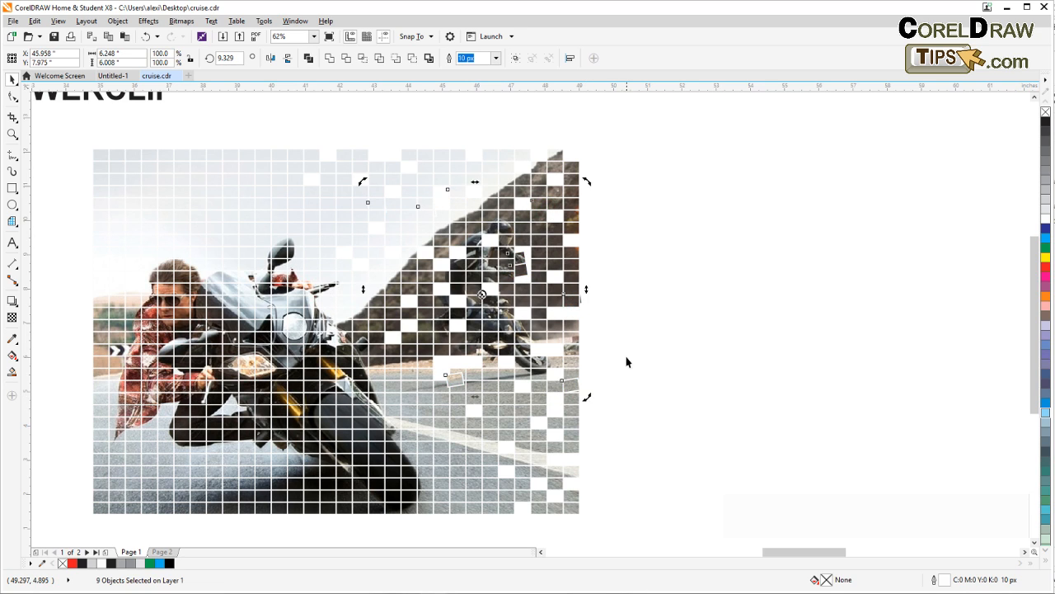
Select five other squares in the sky, on the hill's slope and on the road, and rotate them to about 349.3 degrees
{"action": "left_click", "coordinate": [445, 230]}
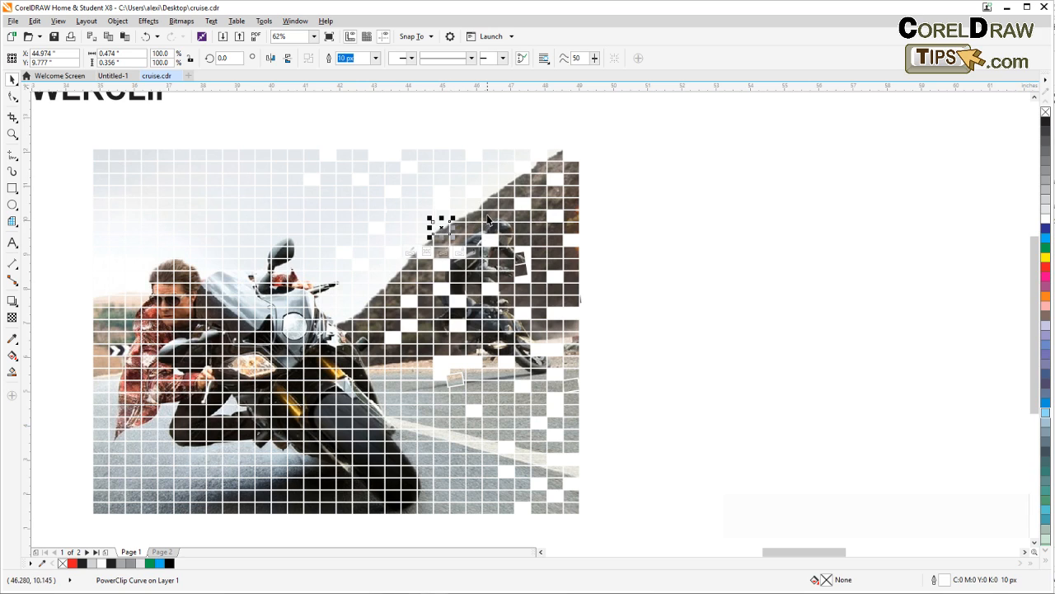
{"action": "left_click", "coordinate": [485, 217], "text": "shift"}
{"action": "left_click", "coordinate": [504, 198], "text": "shift"}
{"action": "left_click", "coordinate": [406, 183], "text": "shift"}
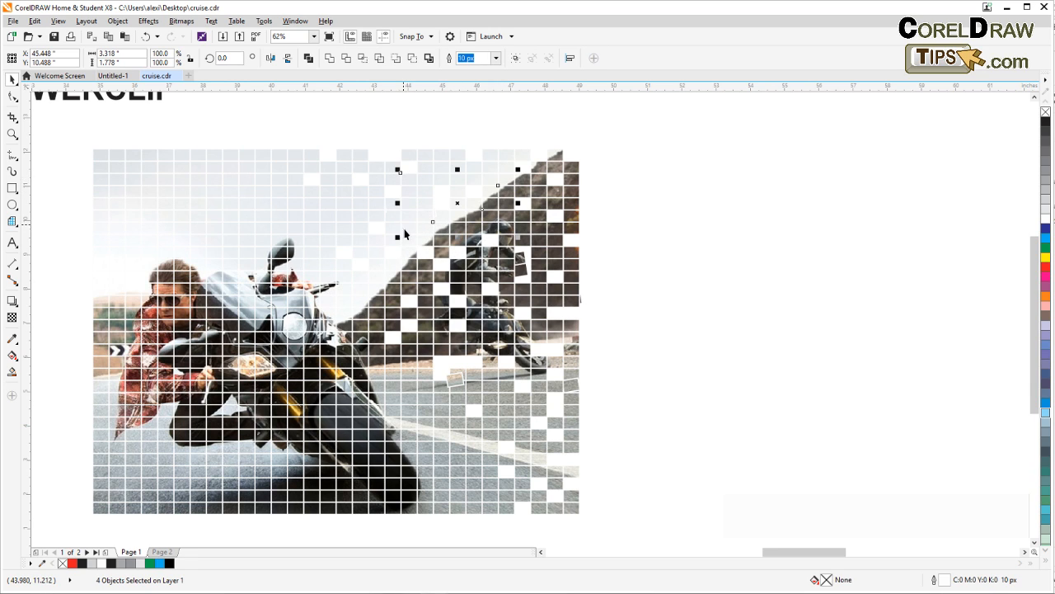
{"action": "left_click", "coordinate": [505, 397], "text": "shift"}
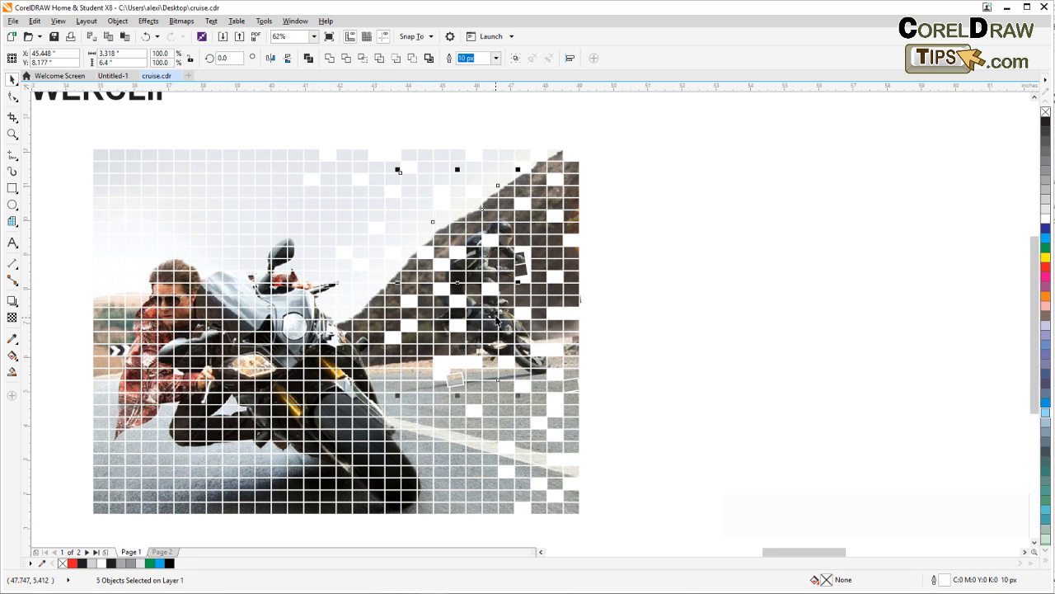
{"action": "left_click", "coordinate": [458, 283]}
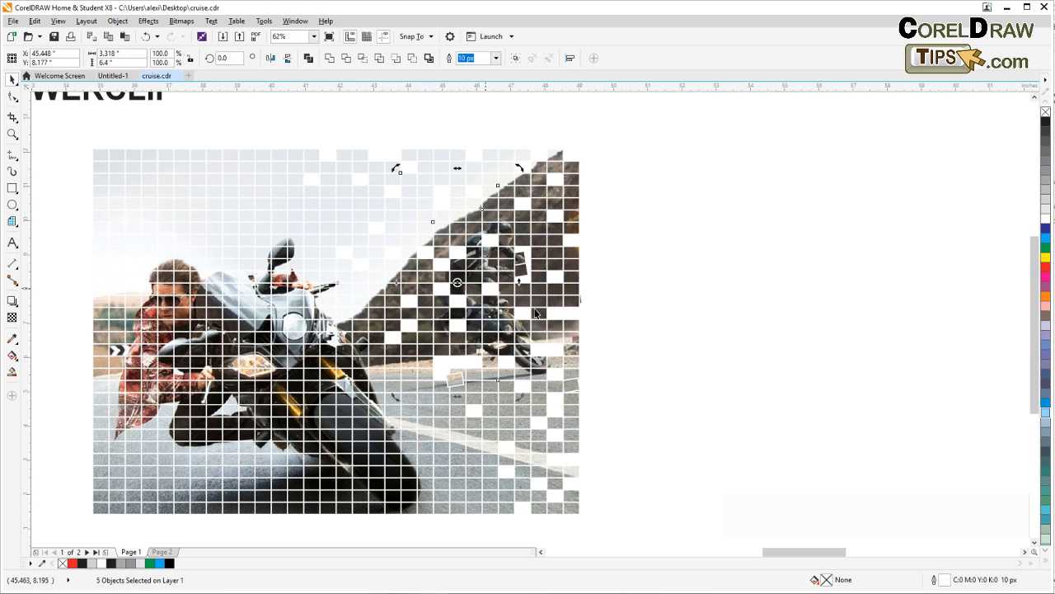
{"action": "left_click_drag", "start_coordinate": [522, 399], "coordinate": [500, 415]}
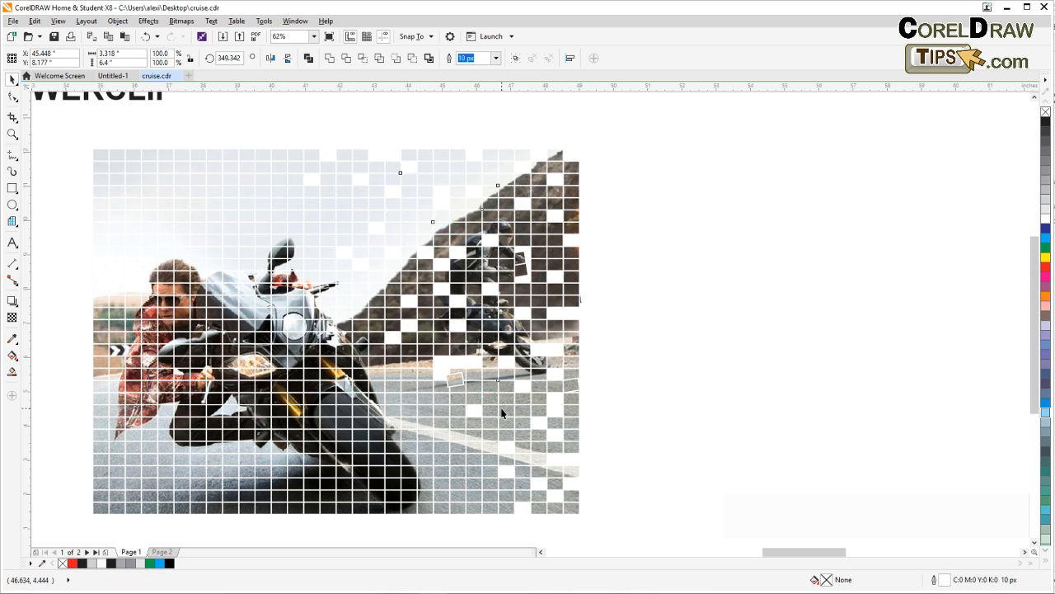
Select two neighbouring squares on the hillside right of the rear rider and rotate them together
{"action": "left_click", "coordinate": [535, 239]}
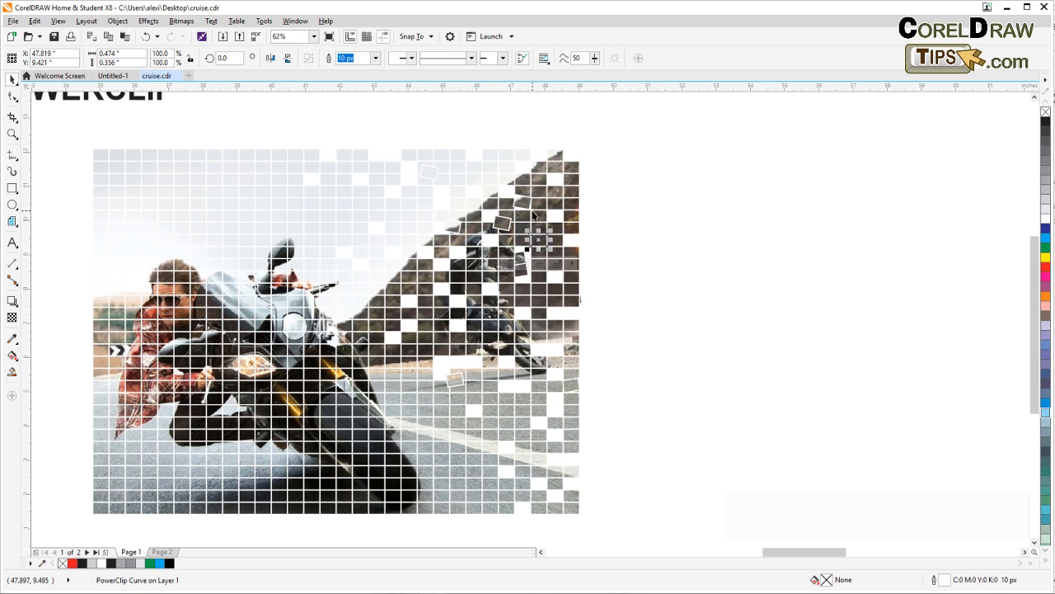
{"action": "left_click", "coordinate": [534, 212], "text": "shift"}
{"action": "left_click", "coordinate": [542, 237]}
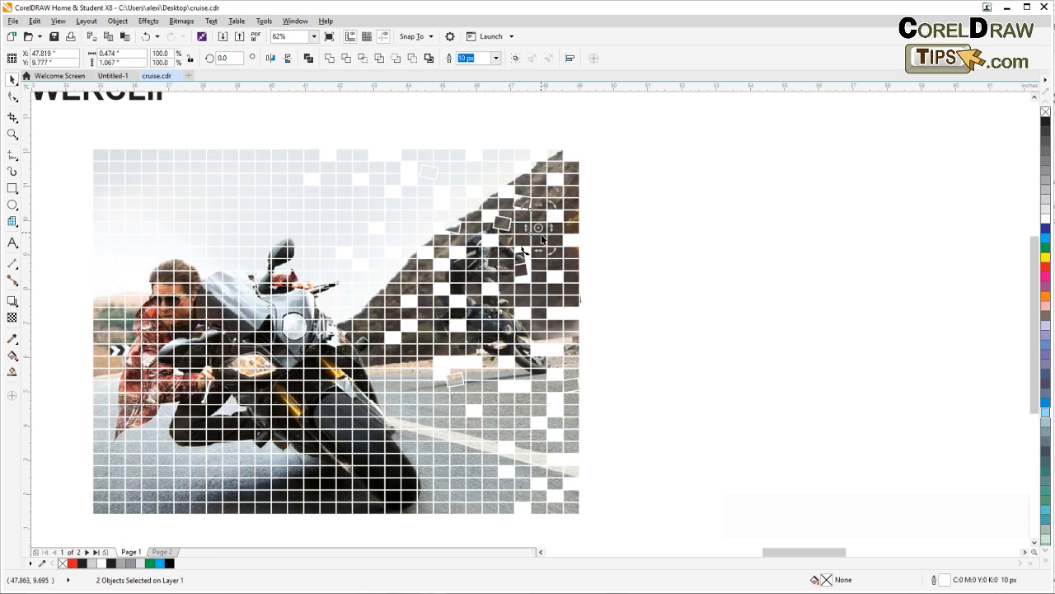
{"action": "left_click_drag", "start_coordinate": [553, 260], "coordinate": [477, 268]}
Select six squares around the rear rider and on the road below and rotate them together to about 9.3 degrees
{"action": "left_click", "coordinate": [512, 422], "text": "shift"}
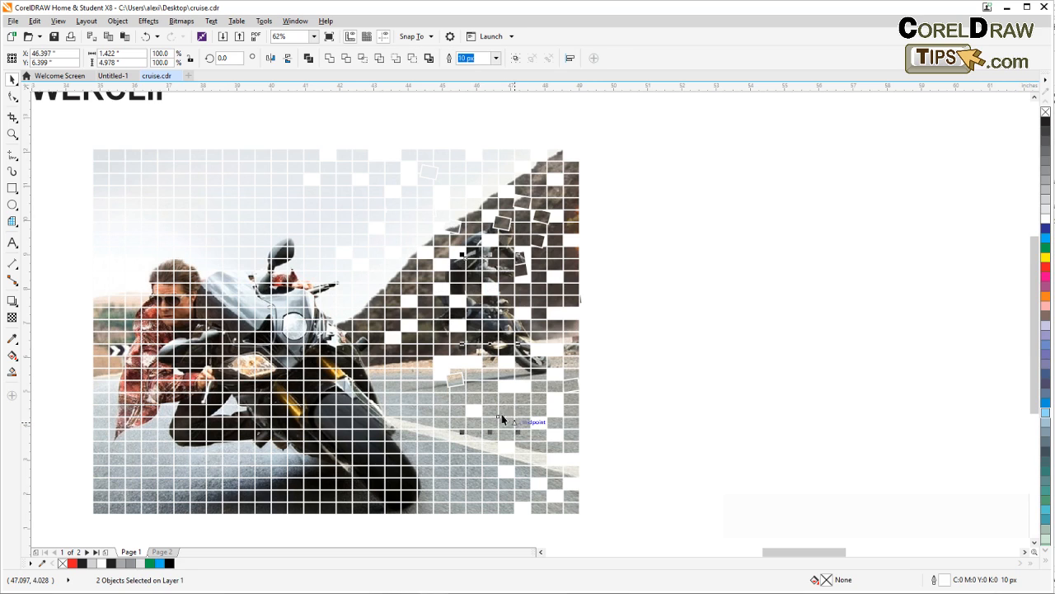
{"action": "left_click", "coordinate": [522, 362], "text": "shift"}
{"action": "left_click", "coordinate": [504, 325], "text": "shift"}
{"action": "left_click", "coordinate": [492, 324]}
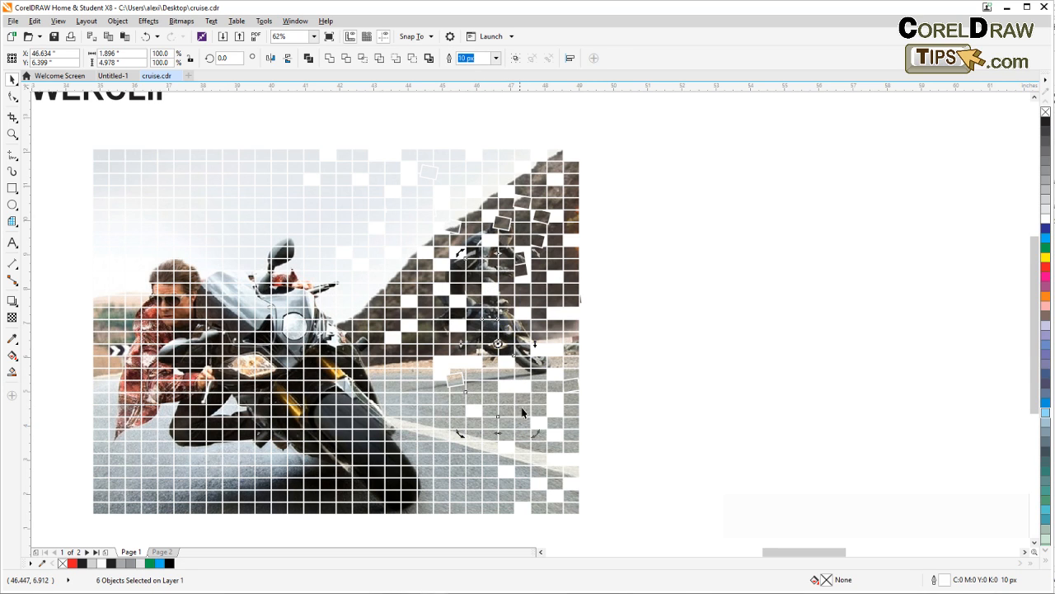
{"action": "left_click_drag", "start_coordinate": [535, 432], "coordinate": [601, 422]}
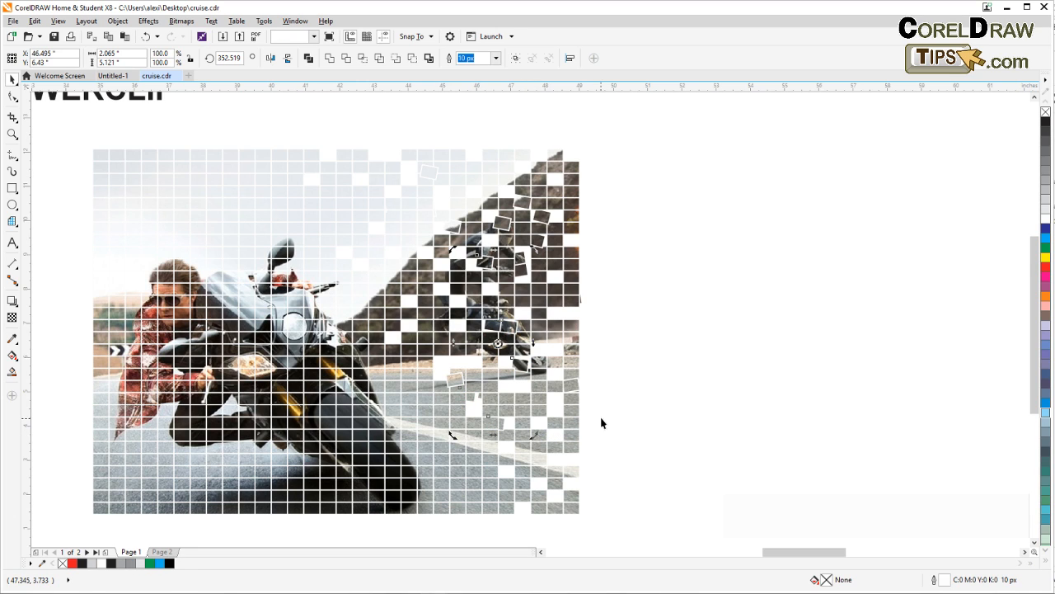
{"action": "left_click_drag", "start_coordinate": [540, 439], "coordinate": [557, 421]}
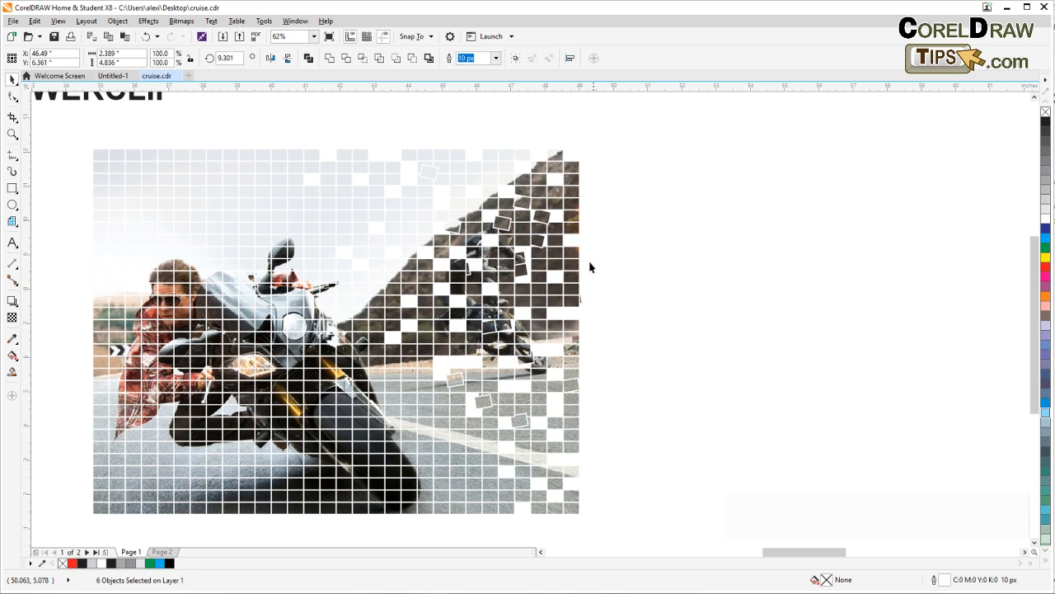
Move three sky squares above the photo's upper edge and five hillside squares outward past its right edge
{"action": "left_click", "coordinate": [444, 156]}
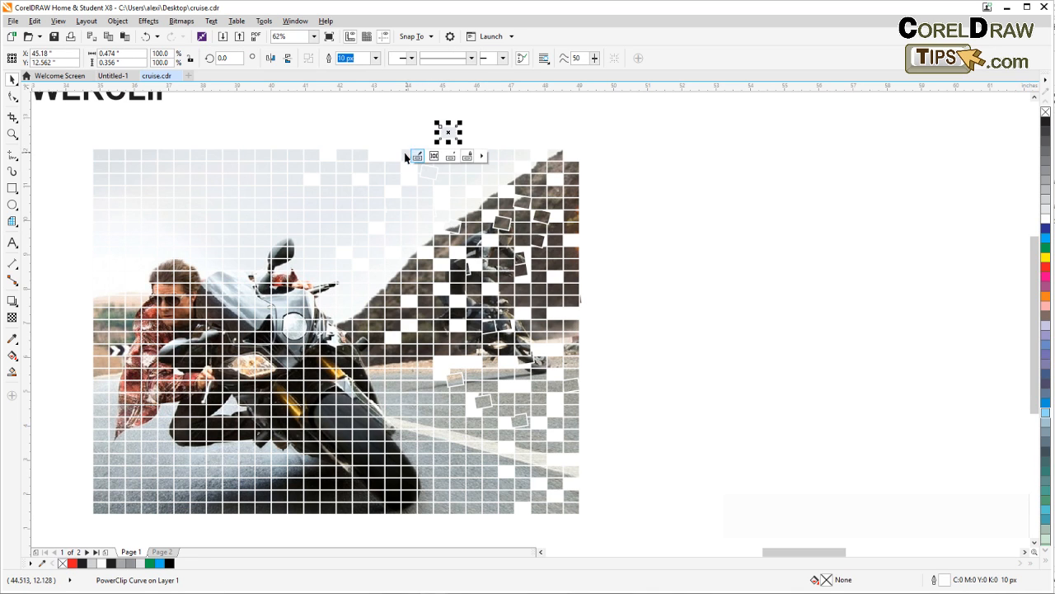
{"action": "left_click_drag", "start_coordinate": [443, 138], "coordinate": [407, 146]}
{"action": "left_click_drag", "start_coordinate": [491, 169], "coordinate": [523, 140]}
{"action": "left_click_drag", "start_coordinate": [577, 174], "coordinate": [600, 170]}
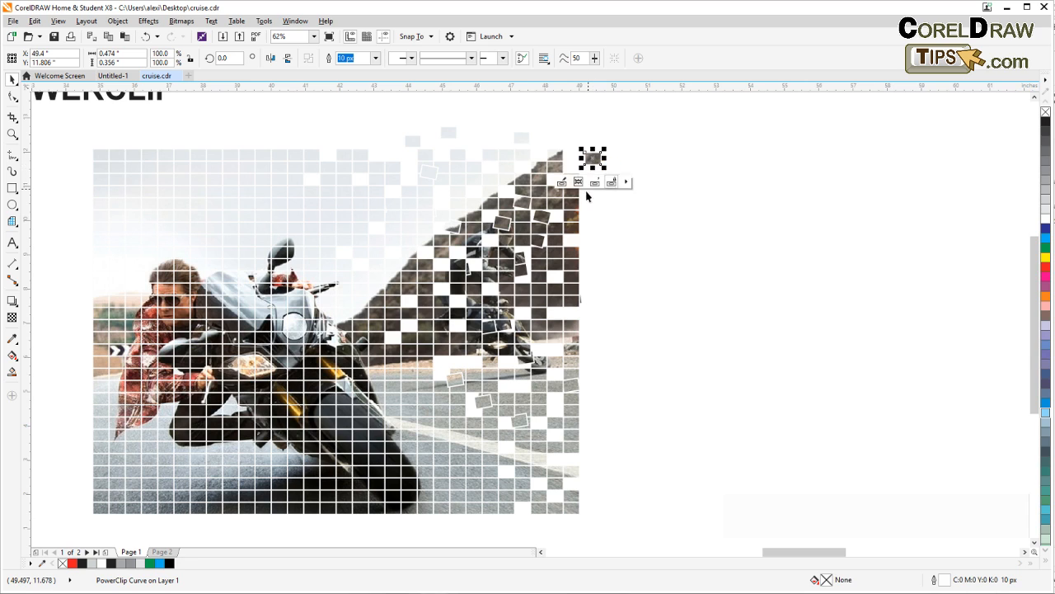
{"action": "left_click_drag", "start_coordinate": [578, 224], "coordinate": [588, 190]}
{"action": "left_click_drag", "start_coordinate": [571, 290], "coordinate": [587, 246]}
{"action": "left_click", "coordinate": [629, 245]}
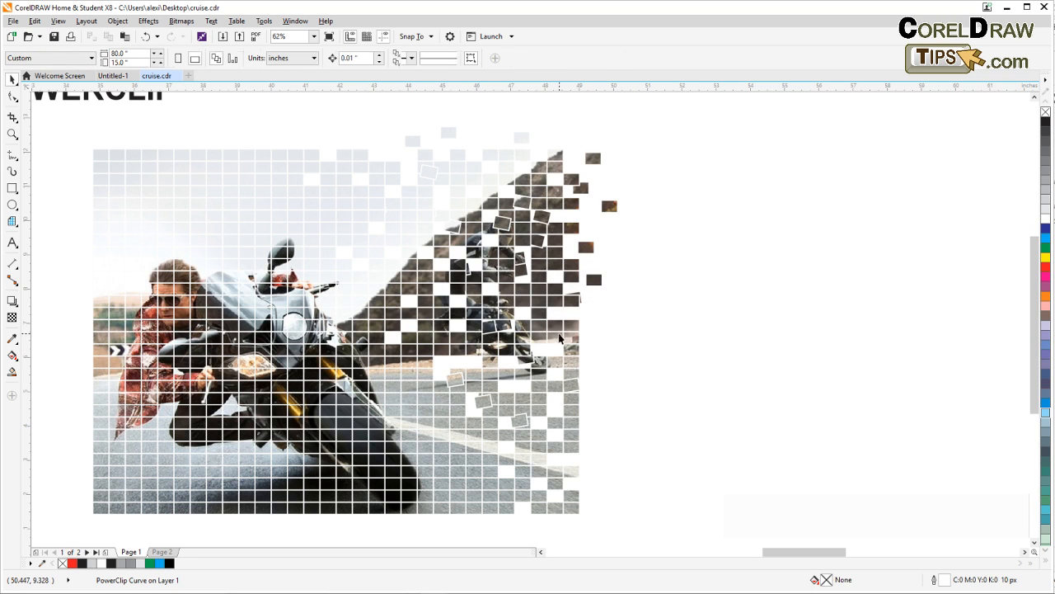
Scatter several squares from the lower hillside and road, moving some of them beyond the photo's right edge
{"action": "left_click_drag", "start_coordinate": [572, 358], "coordinate": [571, 326]}
{"action": "left_click_drag", "start_coordinate": [578, 411], "coordinate": [618, 386]}
{"action": "left_click_drag", "start_coordinate": [532, 394], "coordinate": [523, 383]}
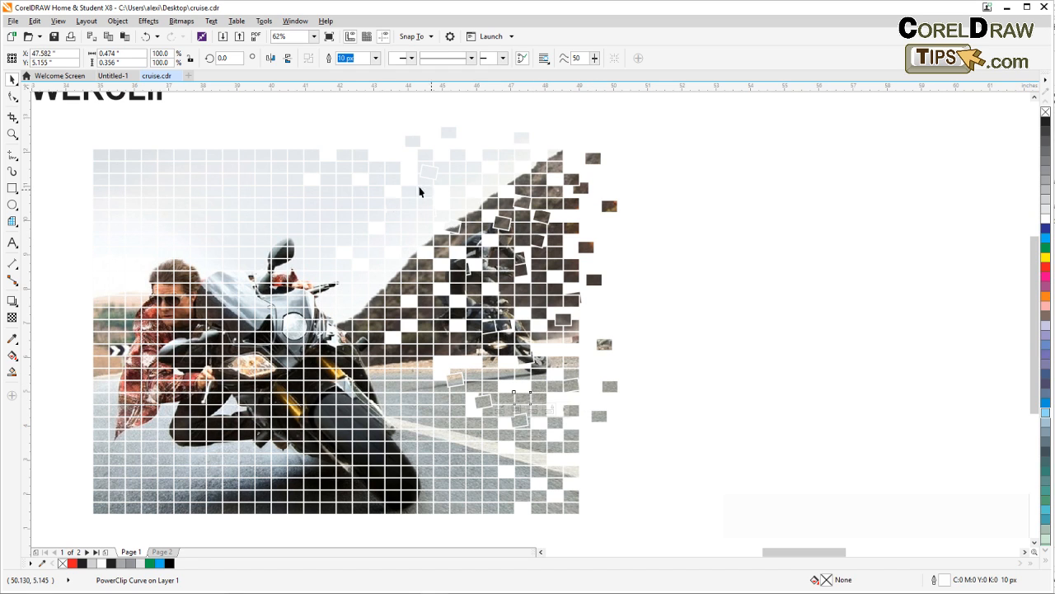
Move one sky square above the photo's upper edge and shift two others out of their grid positions in the sky
{"action": "left_click", "coordinate": [300, 156]}
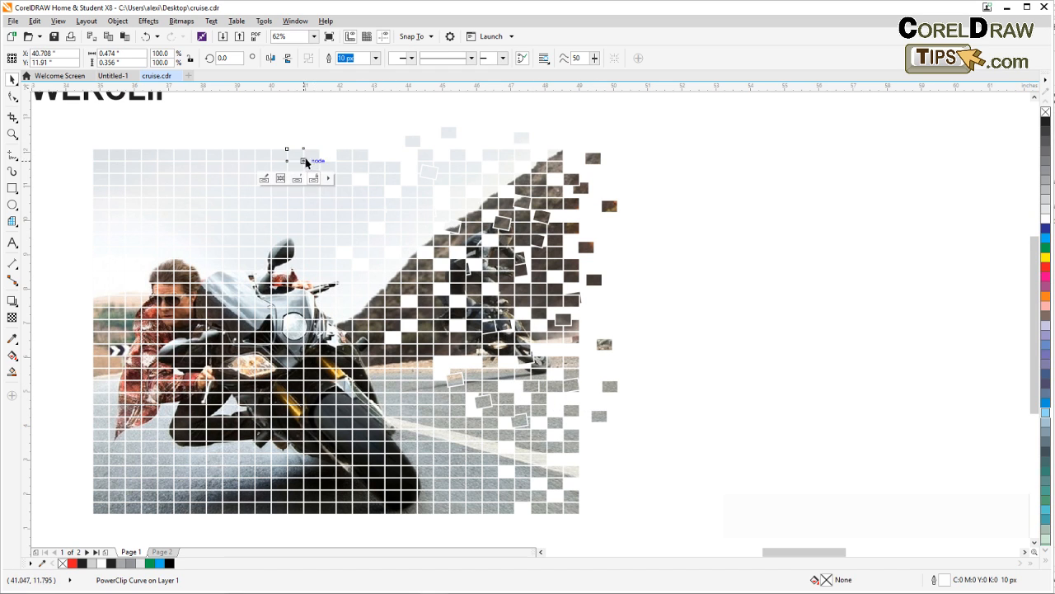
{"action": "left_click_drag", "start_coordinate": [299, 156], "coordinate": [309, 134]}
{"action": "left_click", "coordinate": [362, 180]}
{"action": "left_click_drag", "start_coordinate": [393, 203], "coordinate": [398, 158]}
Rotate three individual sky squares left of and above the hill's slope, the first to about 53.5 degrees
{"action": "left_click", "coordinate": [360, 216]}
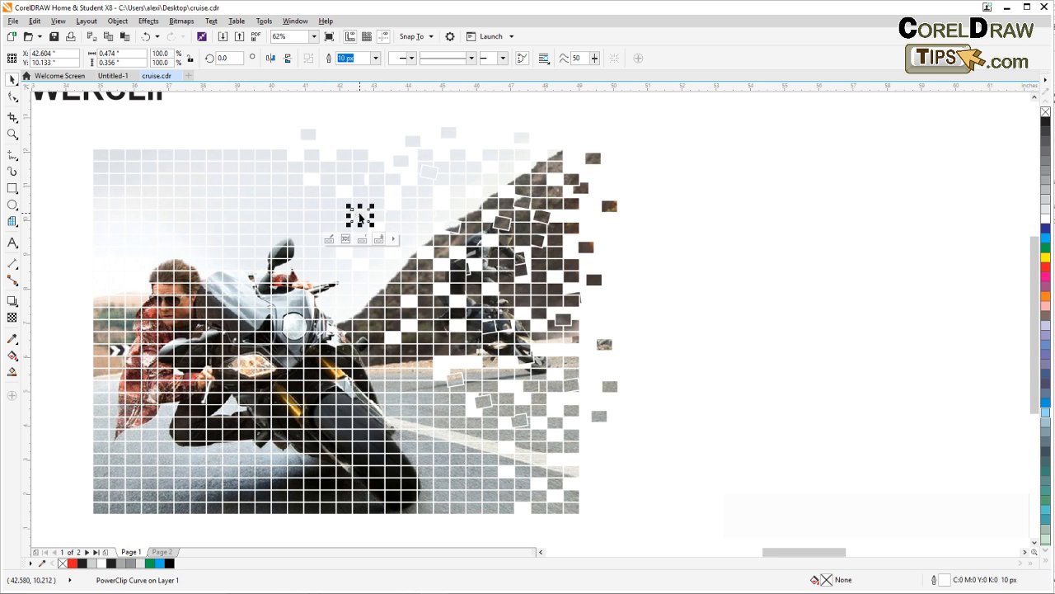
{"action": "left_click", "coordinate": [359, 216]}
{"action": "left_click", "coordinate": [426, 216]}
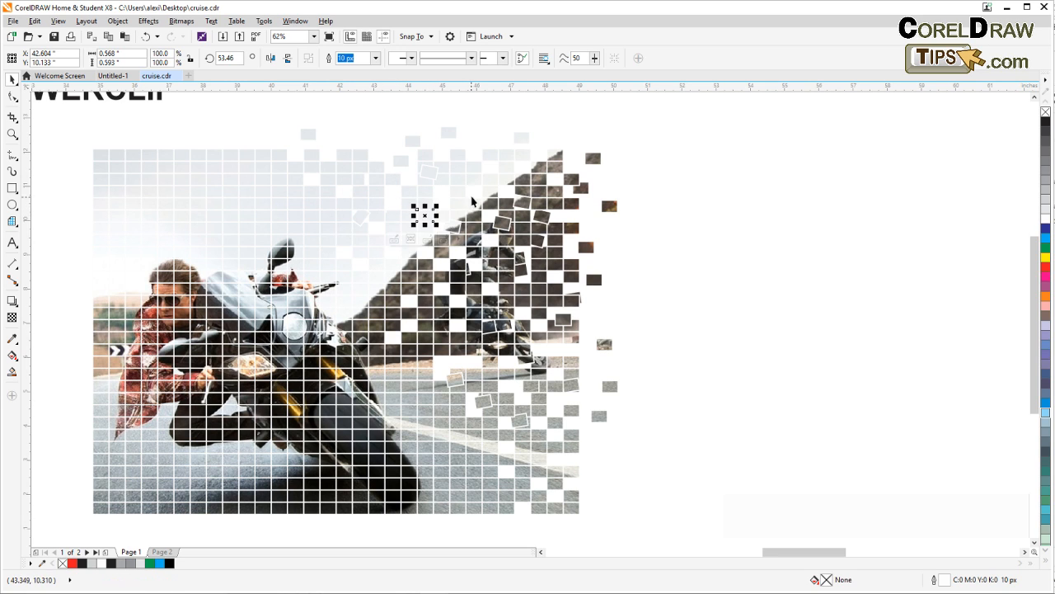
{"action": "left_click", "coordinate": [432, 216]}
{"action": "left_click_drag", "start_coordinate": [439, 228], "coordinate": [448, 222]}
{"action": "left_click", "coordinate": [488, 183]}
{"action": "left_click", "coordinate": [489, 182]}
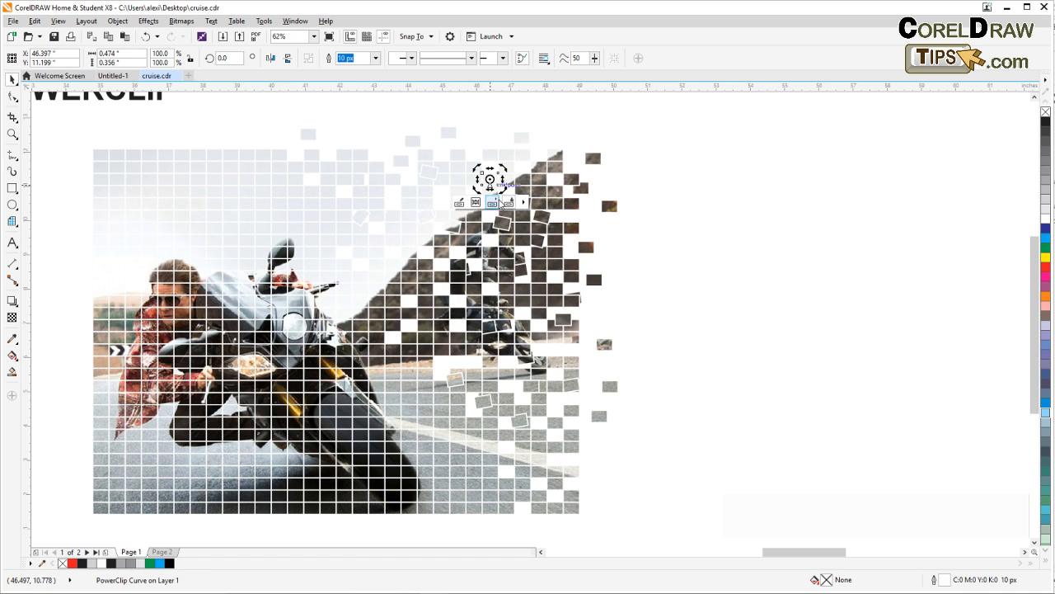
Rotate one square beside the rear rider and one on the road's white line, the latter to about 24 degrees
{"action": "left_click", "coordinate": [471, 338]}
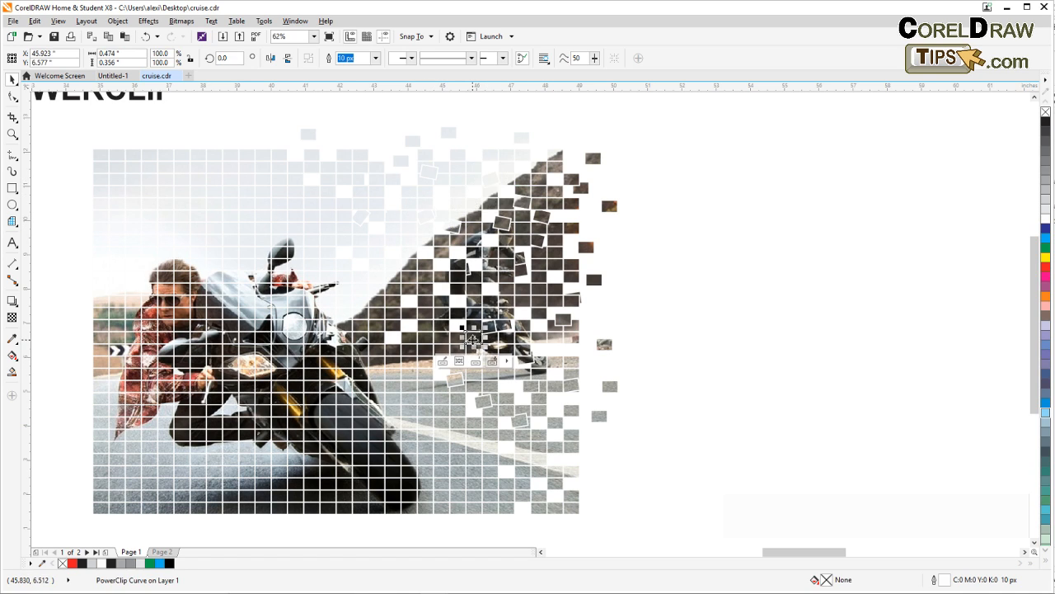
{"action": "left_click", "coordinate": [492, 462]}
{"action": "left_click", "coordinate": [494, 465]}
{"action": "left_click_drag", "start_coordinate": [502, 470], "coordinate": [510, 466]}
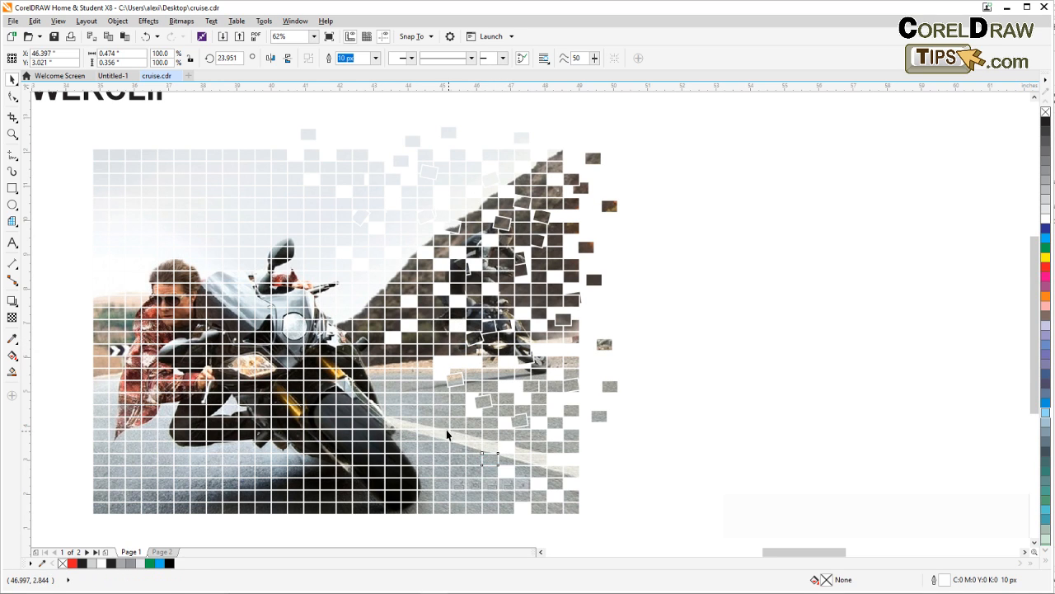
Rotate a road square near the front wheel, and rotate another below the rear rider to about 19.5 degrees
{"action": "left_click", "coordinate": [451, 430]}
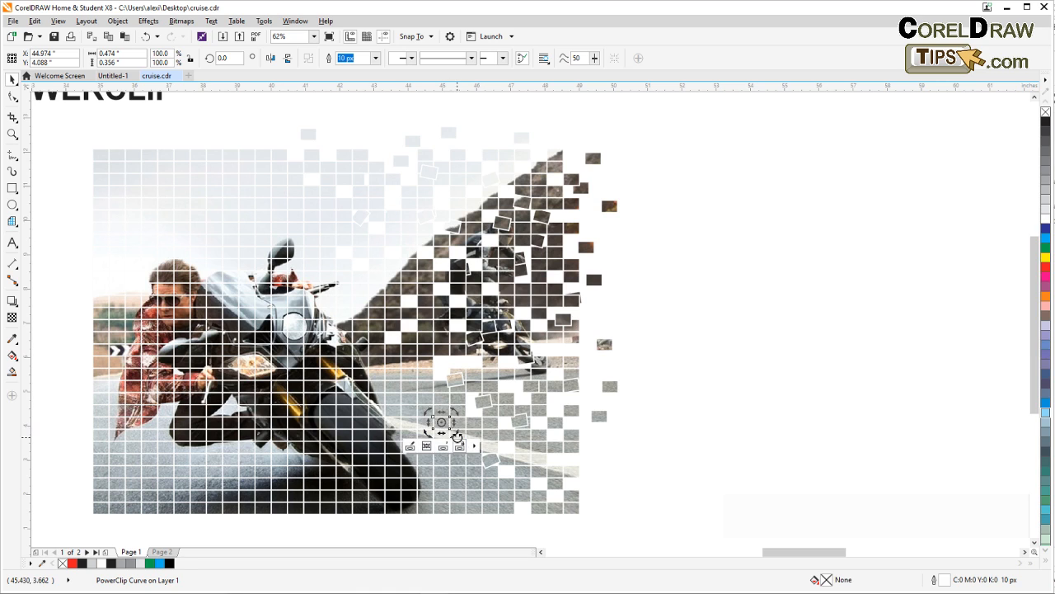
{"action": "left_click", "coordinate": [445, 424]}
{"action": "left_click_drag", "start_coordinate": [462, 430], "coordinate": [463, 429]}
{"action": "left_click", "coordinate": [489, 378]}
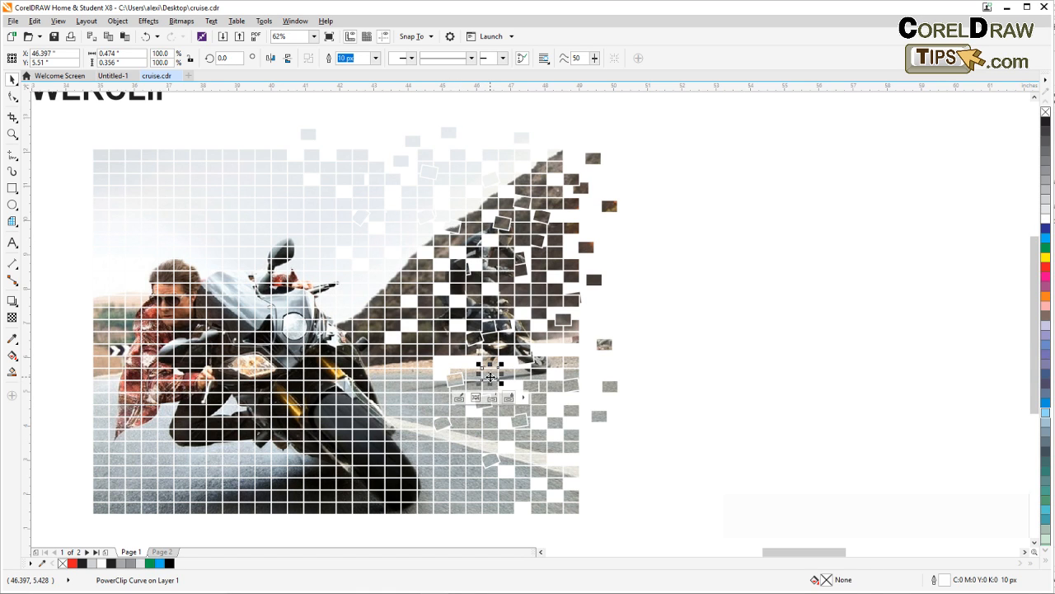
{"action": "left_click", "coordinate": [488, 373]}
{"action": "left_click_drag", "start_coordinate": [502, 386], "coordinate": [512, 380]}
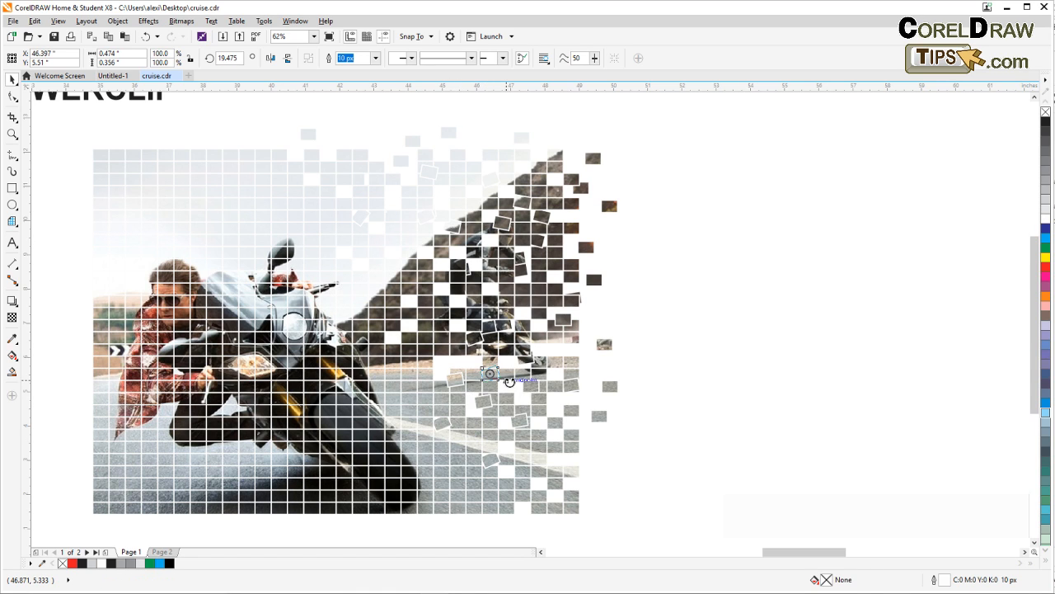
{"action": "left_click", "coordinate": [685, 385]}
Rotate one more individual square in the sky above the hill's slope slightly counterclockwise
{"action": "scroll", "coordinate": [684, 385], "scroll_direction": "down", "scroll_amount": 2}
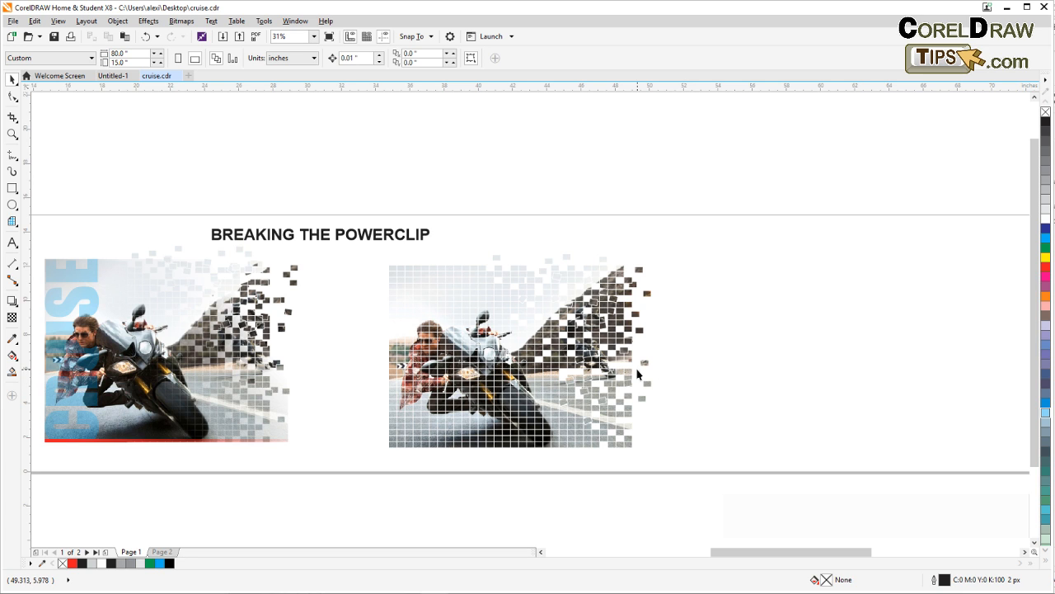
{"action": "scroll", "coordinate": [637, 374], "scroll_direction": "up", "scroll_amount": 2}
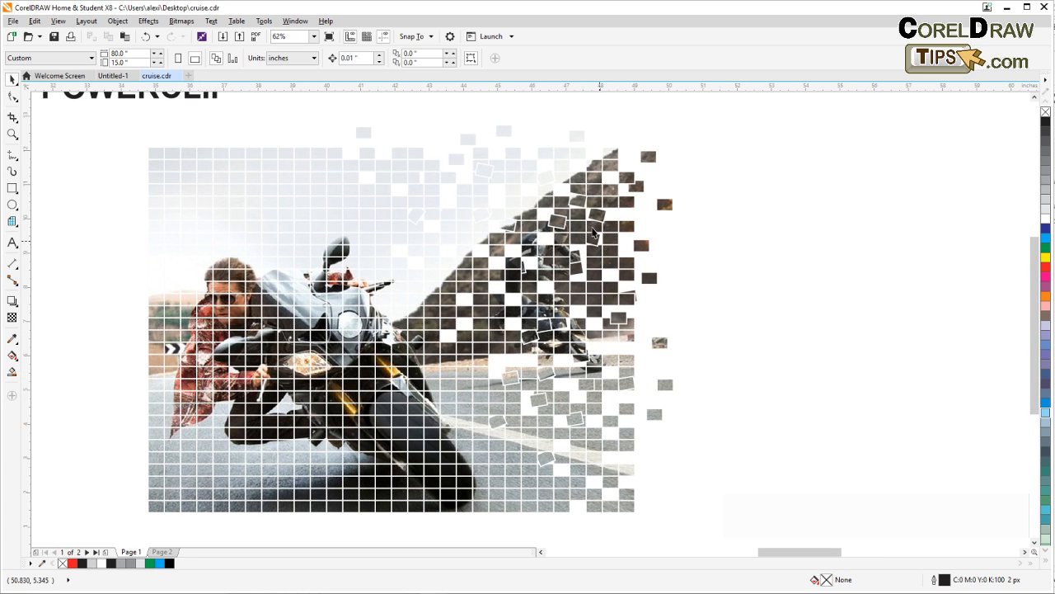
{"action": "left_click", "coordinate": [465, 205]}
{"action": "key", "text": "F10"}
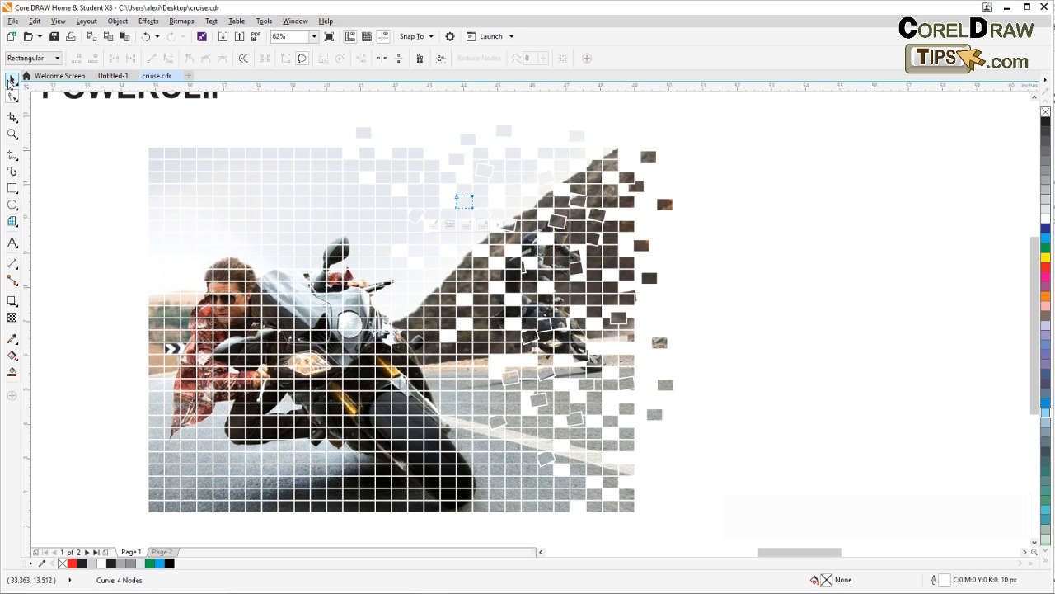
{"action": "left_click", "coordinate": [10, 82]}
{"action": "left_click", "coordinate": [463, 201]}
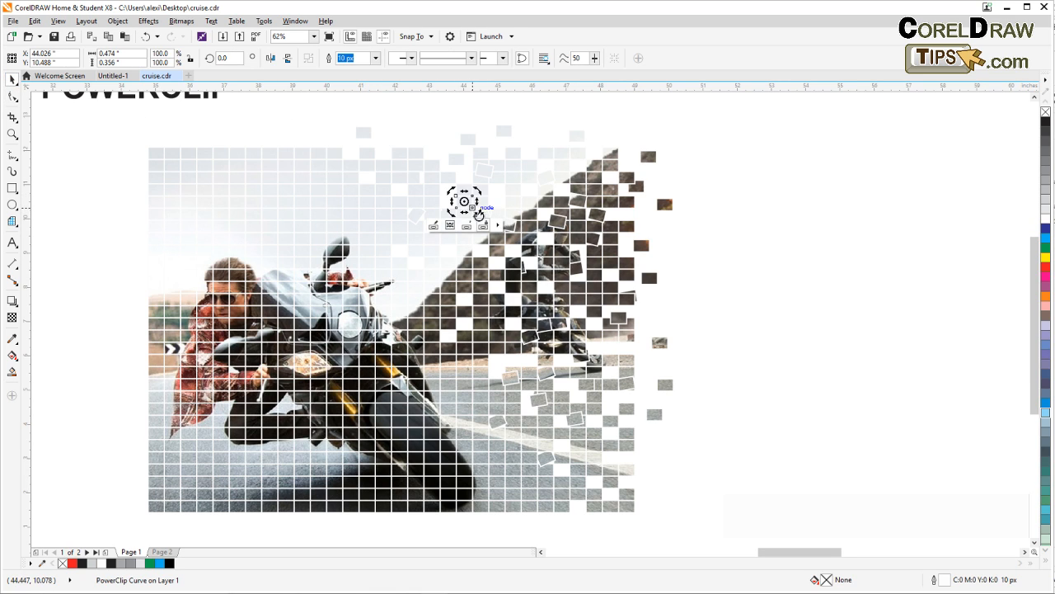
{"action": "left_click_drag", "start_coordinate": [477, 212], "coordinate": [485, 207]}
{"action": "left_click", "coordinate": [720, 259]}
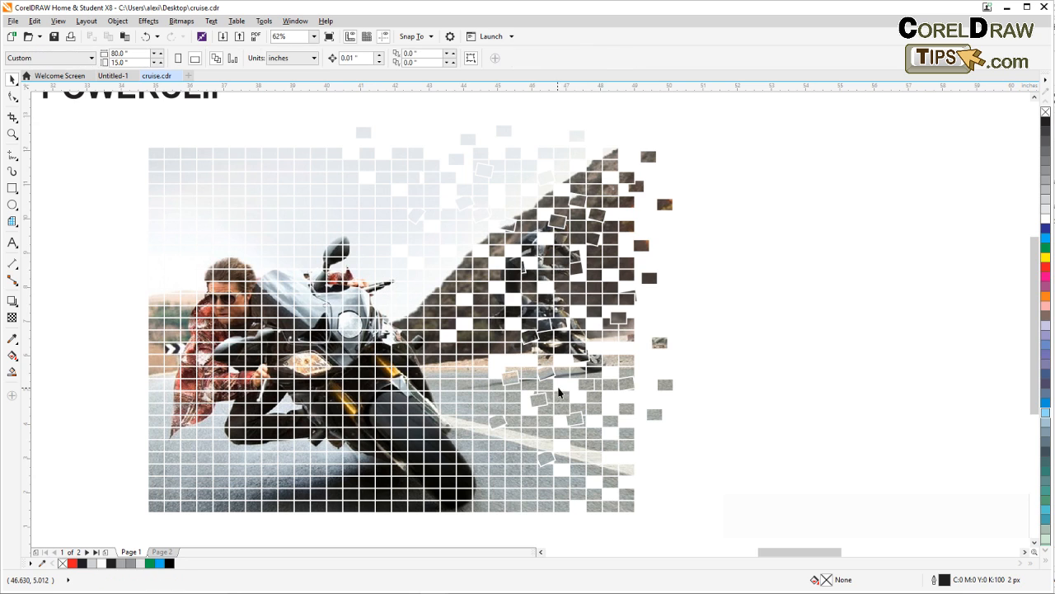
Compare the scattered grid with the finished example, examining how its rider and motorcycle appear without grid lines
{"action": "left_click_drag", "start_coordinate": [359, 333], "coordinate": [453, 302]}
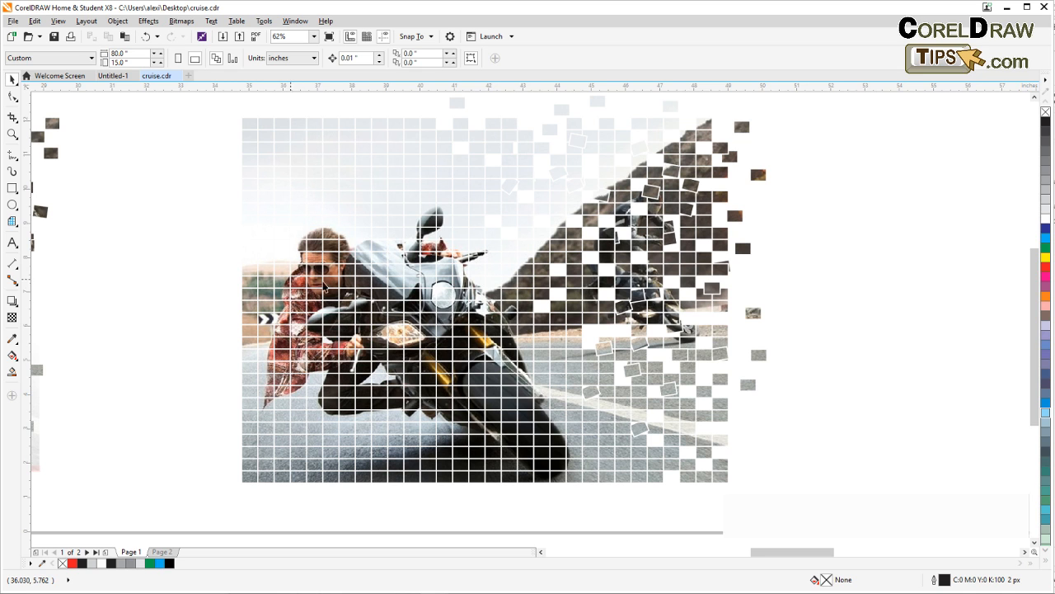
{"action": "scroll", "coordinate": [330, 300], "scroll_direction": "down", "scroll_amount": 2}
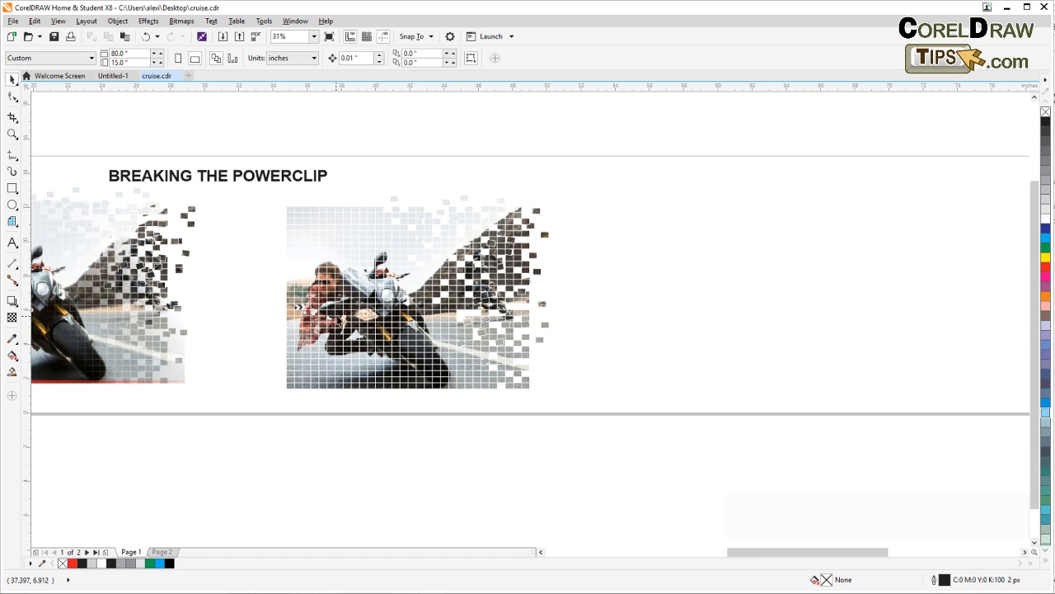
{"action": "left_click_drag", "start_coordinate": [263, 308], "coordinate": [436, 316]}
{"action": "scroll", "coordinate": [195, 288], "scroll_direction": "up", "scroll_amount": 3}
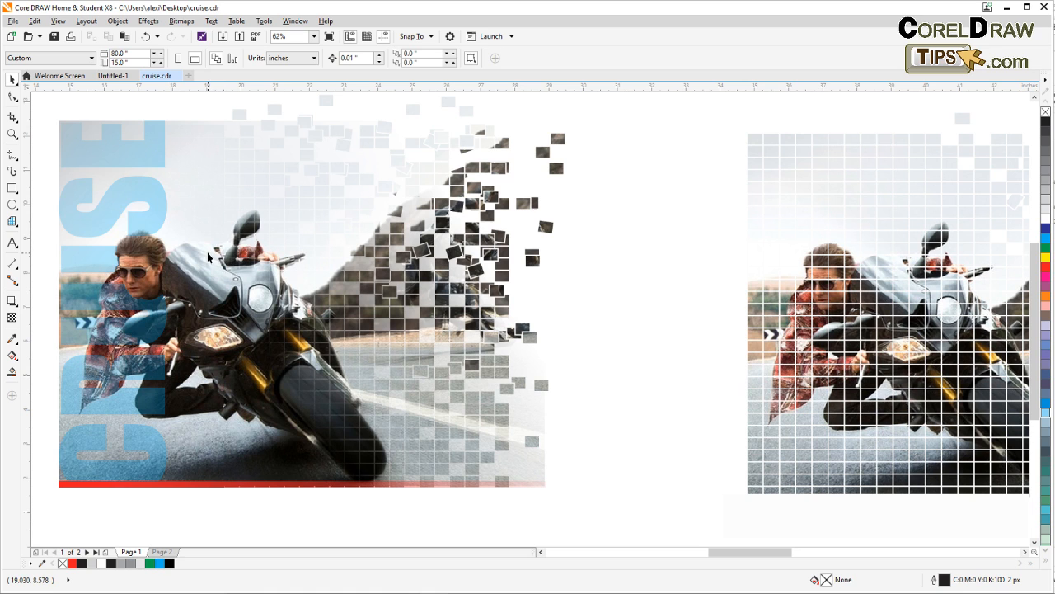
{"action": "scroll", "coordinate": [250, 257], "scroll_direction": "down", "scroll_amount": 2}
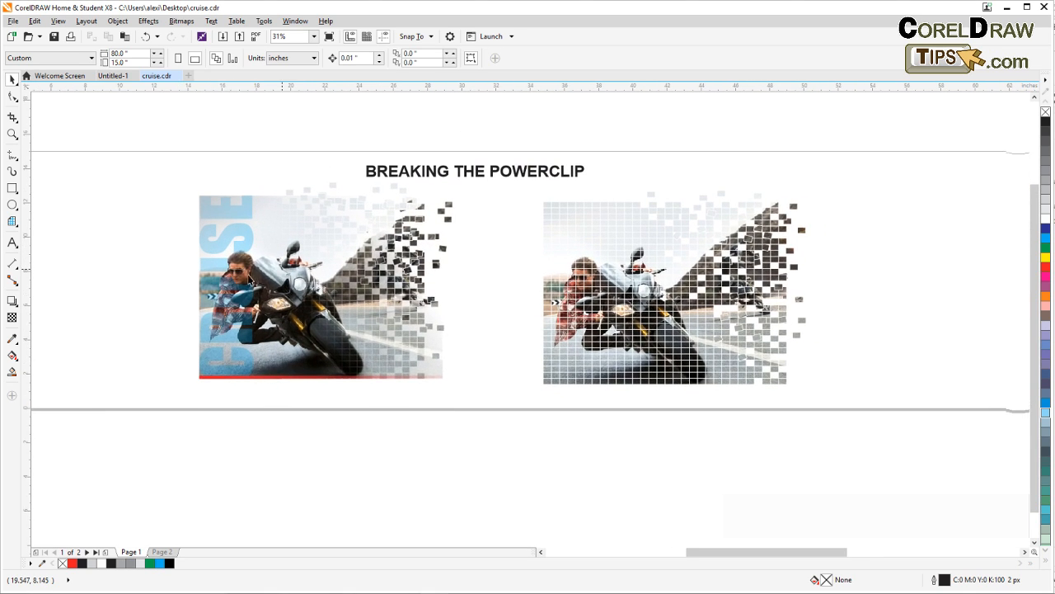
{"action": "scroll", "coordinate": [246, 272], "scroll_direction": "up", "scroll_amount": 2}
{"action": "left_click", "coordinate": [13, 133]}
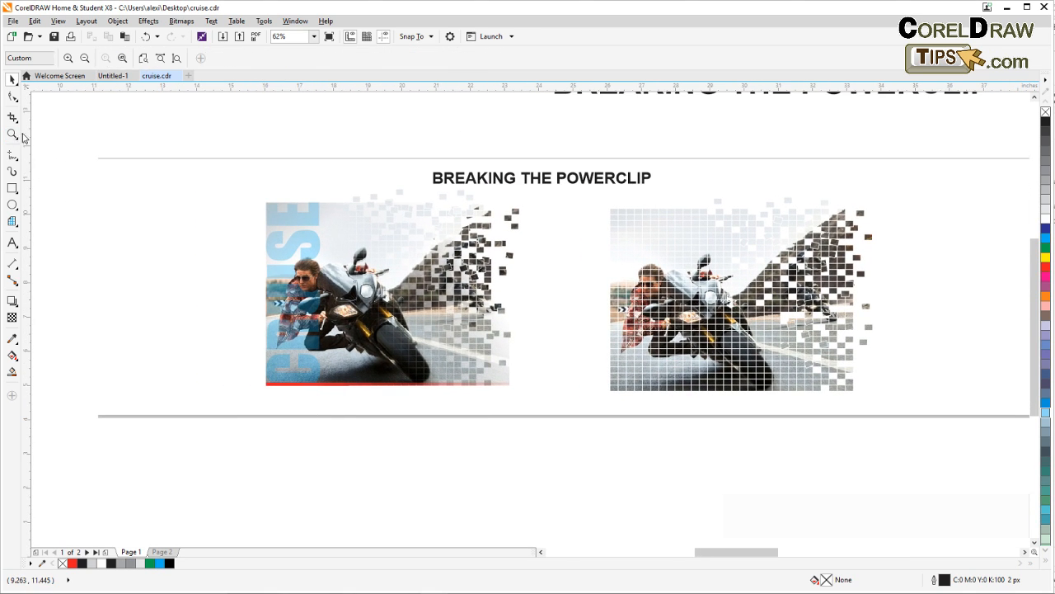
{"action": "left_click_drag", "start_coordinate": [135, 146], "coordinate": [574, 432]}
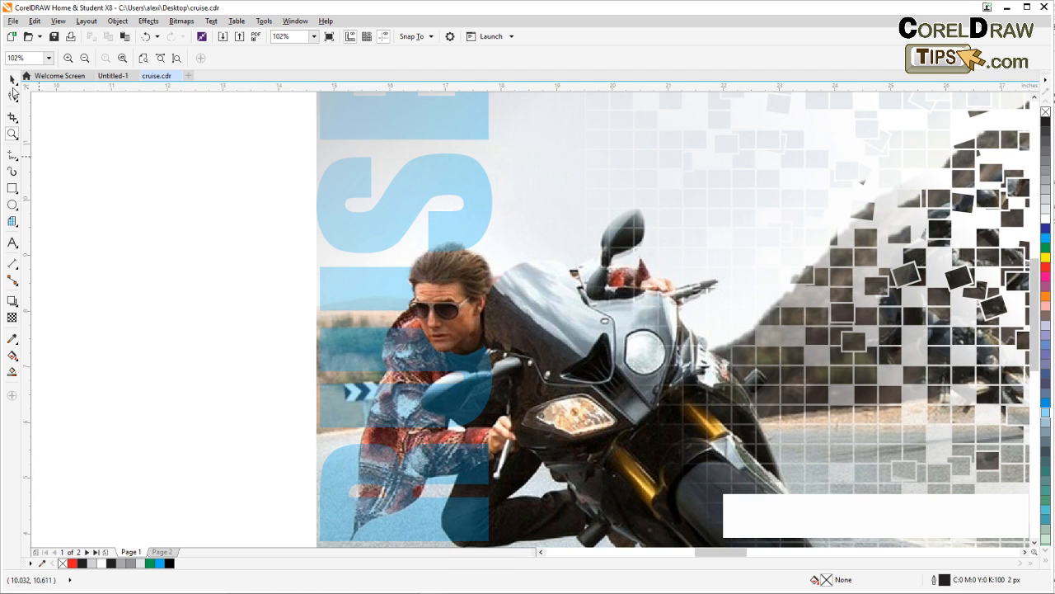
{"action": "left_click", "coordinate": [12, 79]}
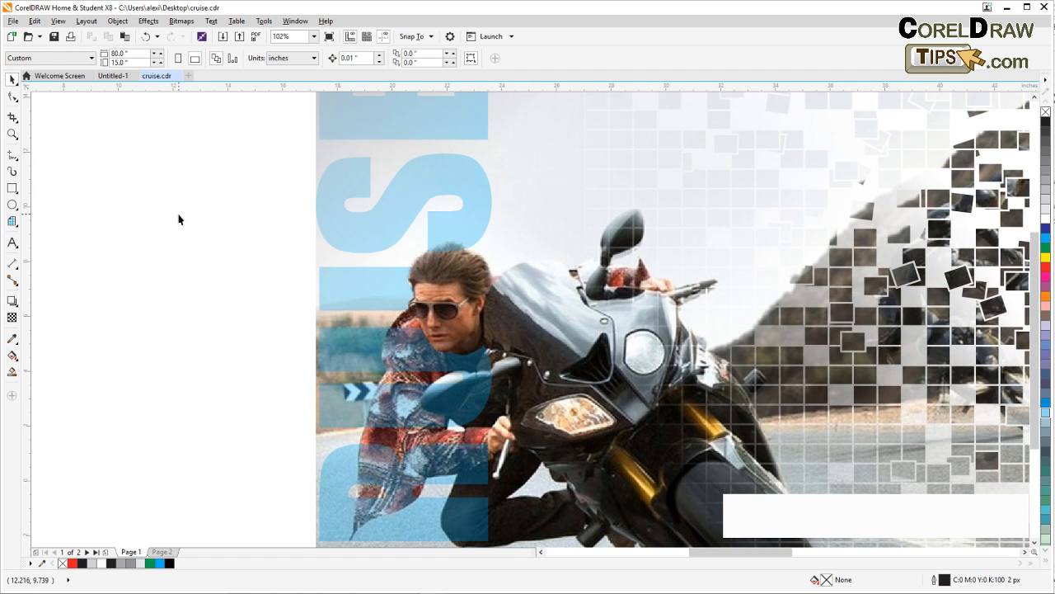
{"action": "scroll", "coordinate": [179, 219], "scroll_direction": "down", "scroll_amount": 2}
Move the finished example's full motorcycle photo aside to expose the gridded squares beneath it, and undo the moves
{"action": "left_click", "coordinate": [283, 239]}
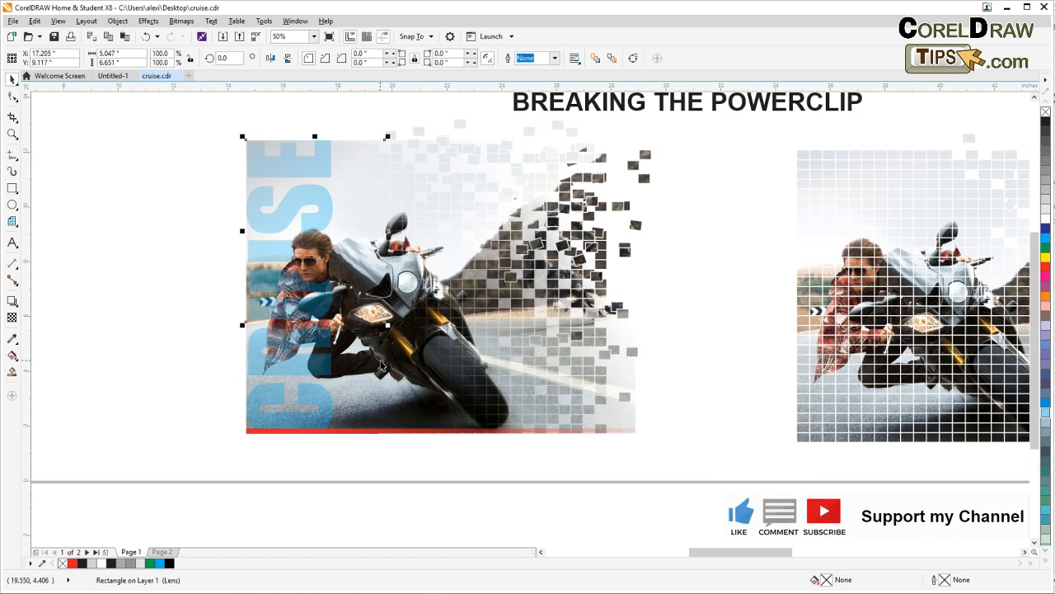
{"action": "left_click", "coordinate": [380, 369]}
{"action": "left_click_drag", "start_coordinate": [381, 369], "coordinate": [178, 432]}
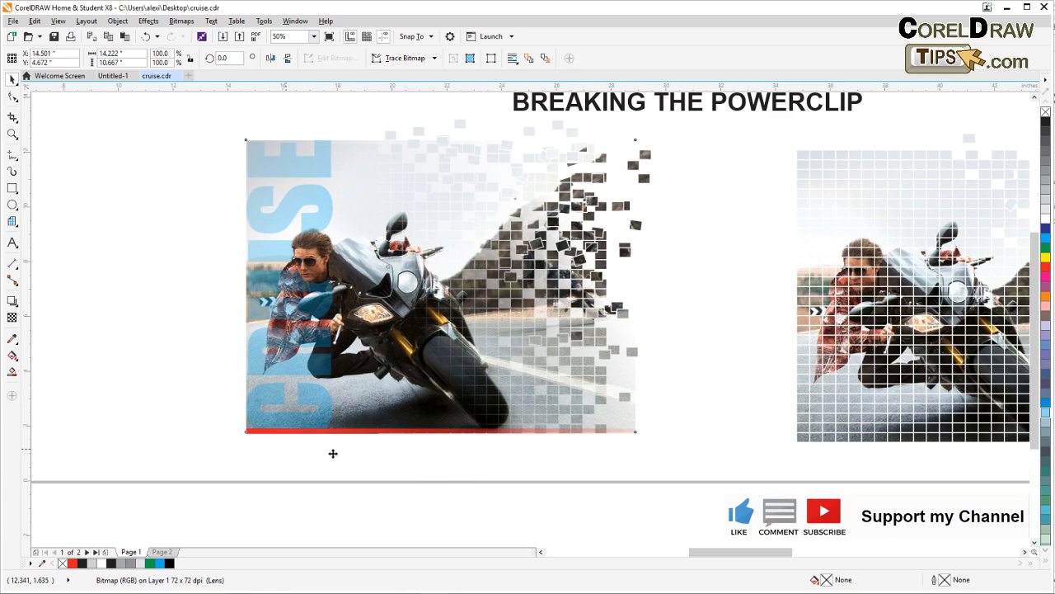
{"action": "left_click_drag", "start_coordinate": [443, 467], "coordinate": [508, 407]}
{"action": "left_click_drag", "start_coordinate": [372, 425], "coordinate": [311, 473]}
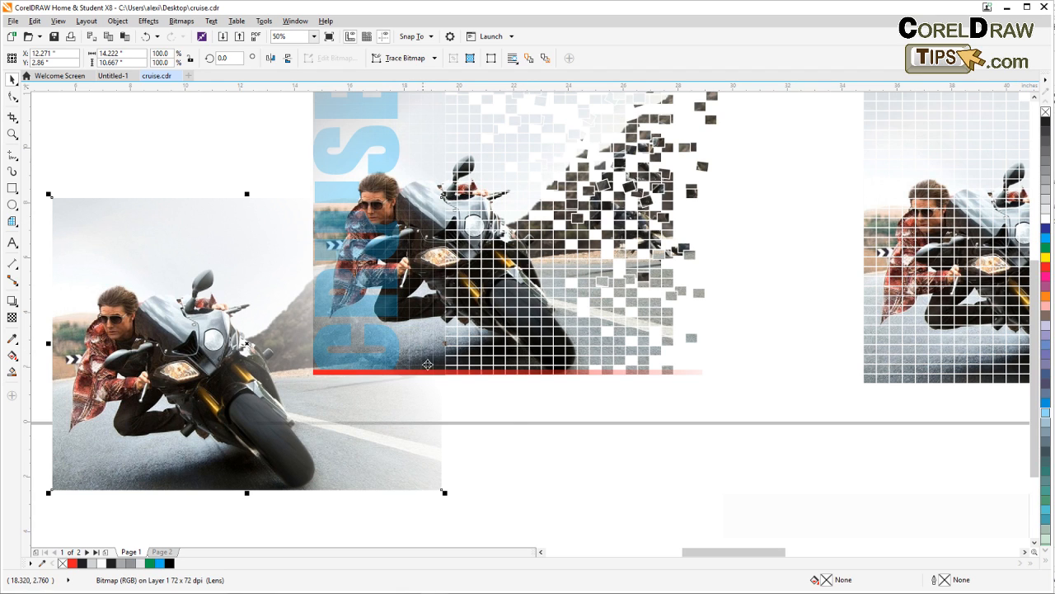
{"action": "left_click", "coordinate": [146, 37]}
{"action": "left_click", "coordinate": [148, 38]}
{"action": "left_click", "coordinate": [148, 38]}
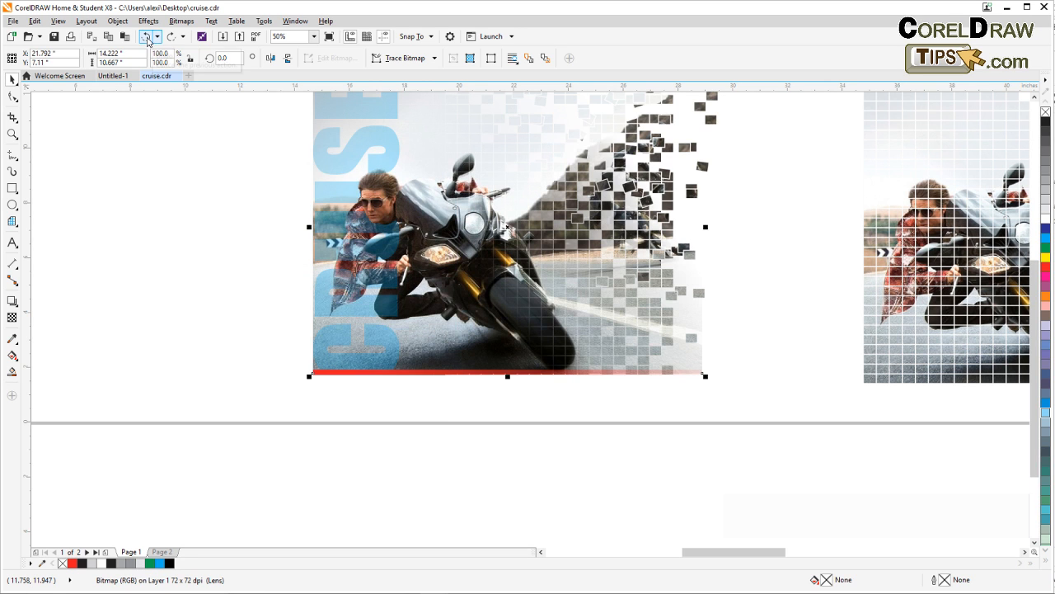
Return to the scattered grid version and paste the clipboard contents onto the page
{"action": "left_click", "coordinate": [753, 396]}
{"action": "left_click_drag", "start_coordinate": [753, 396], "coordinate": [264, 426]}
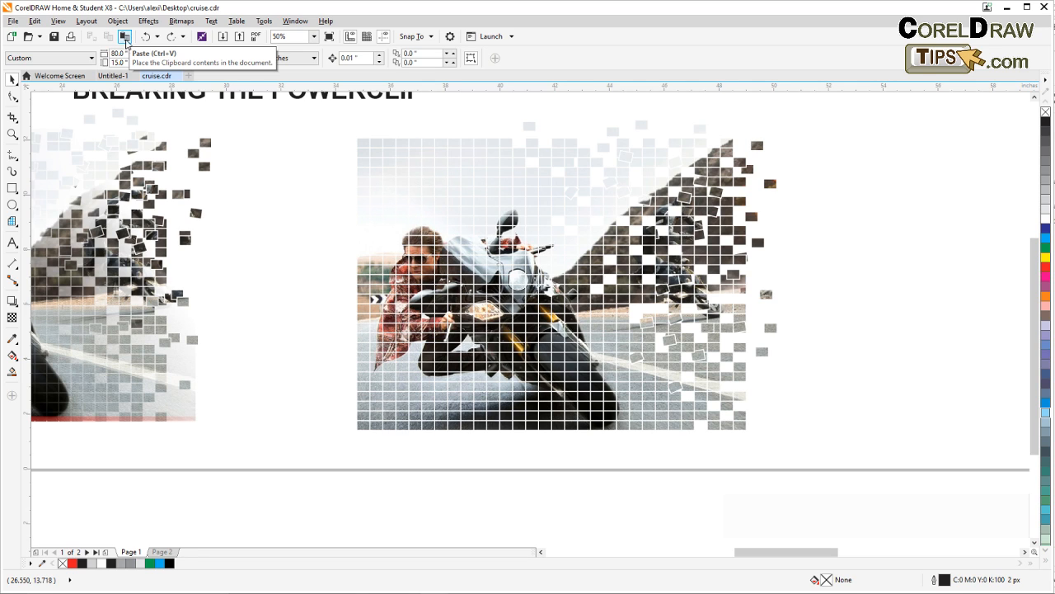
{"action": "left_click", "coordinate": [125, 38]}
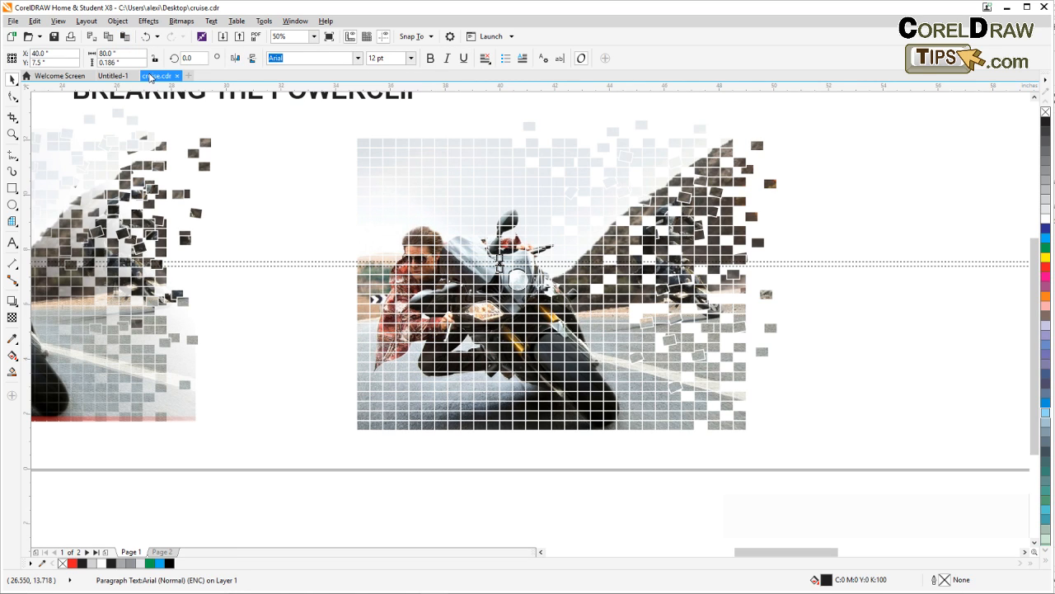
Set one square of the scattered grid apart above the hill's peak and extract its PowerClip contents
{"action": "key", "text": "Escape"}
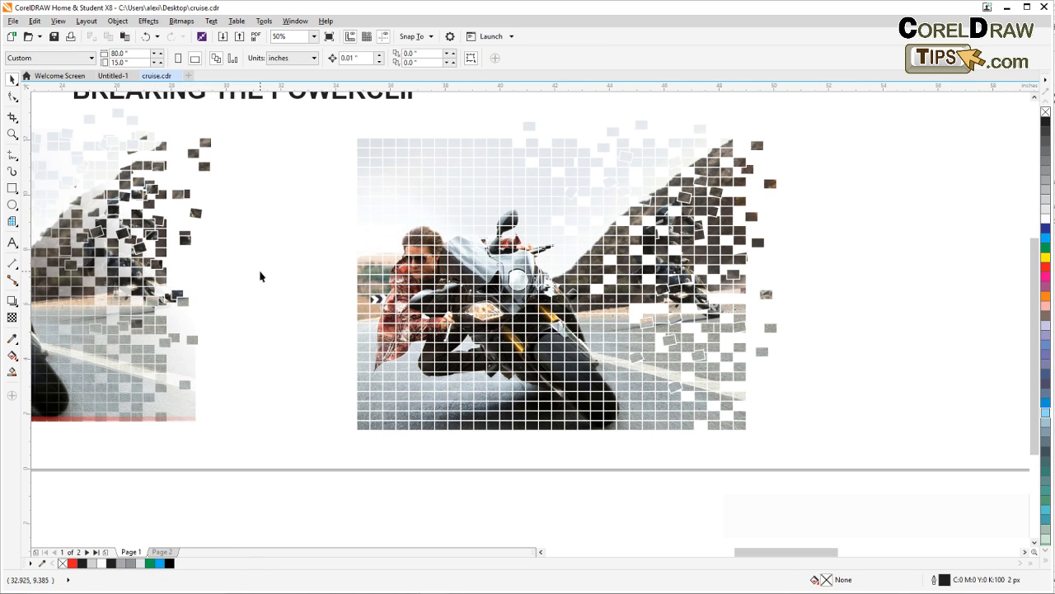
{"action": "scroll", "coordinate": [365, 269], "scroll_direction": "up", "scroll_amount": 1}
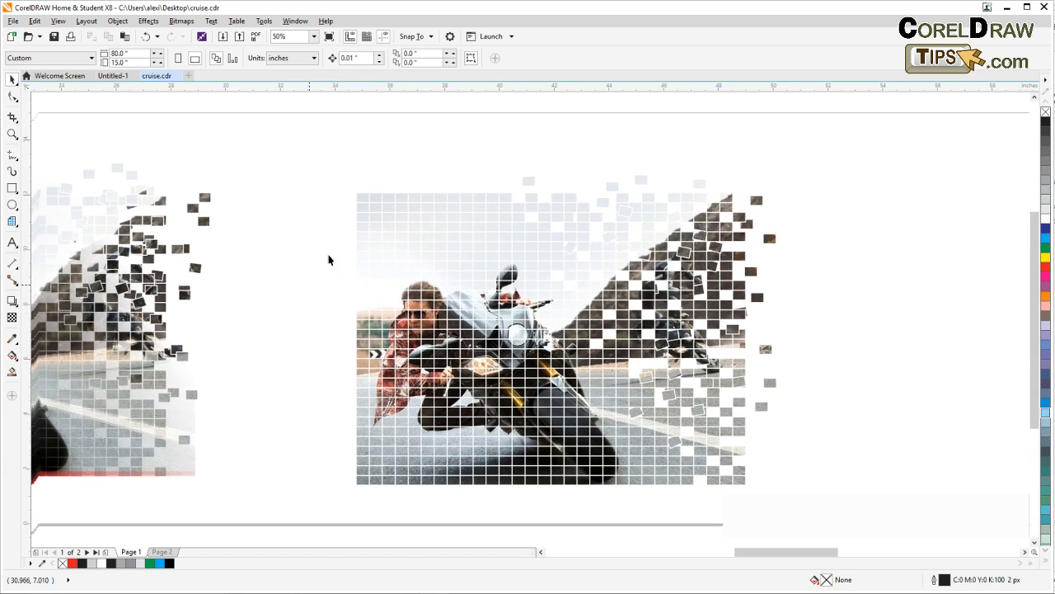
{"action": "left_click", "coordinate": [361, 194]}
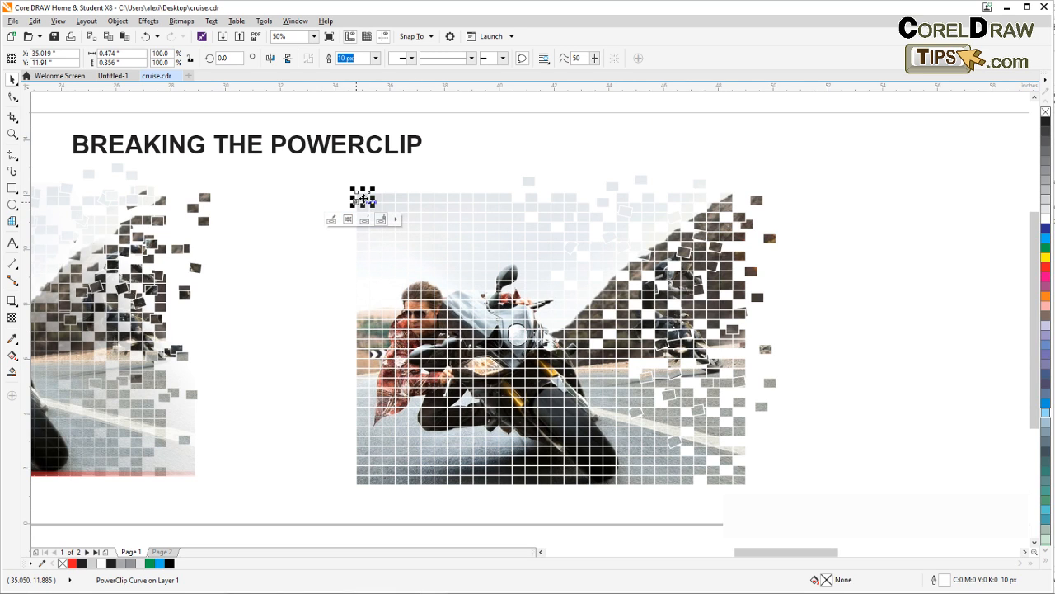
{"action": "left_click", "coordinate": [674, 178]}
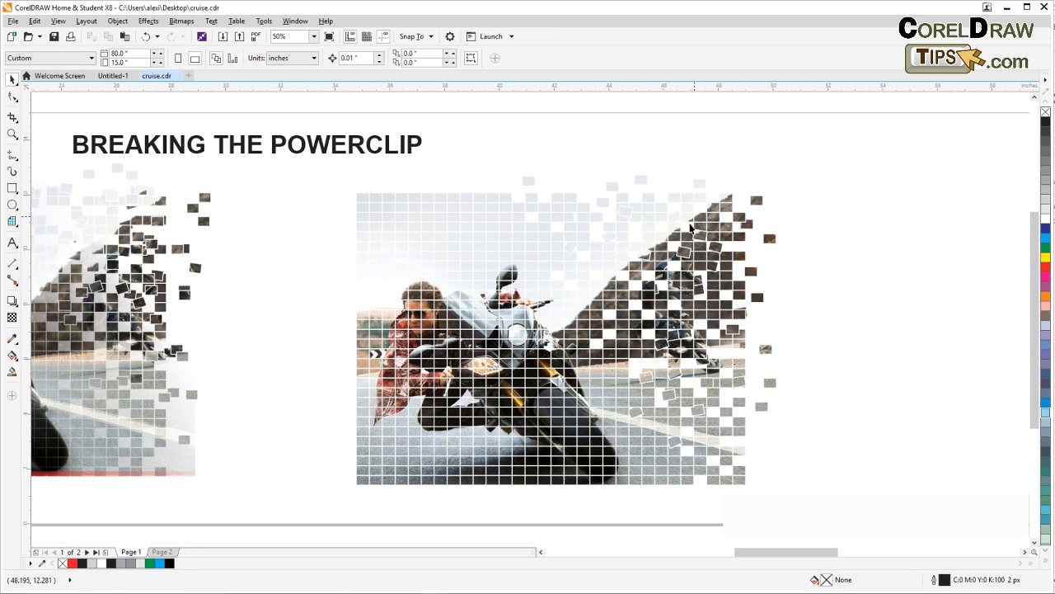
{"action": "left_click_drag", "start_coordinate": [611, 254], "coordinate": [736, 165]}
{"action": "left_click_drag", "start_coordinate": [862, 220], "coordinate": [650, 252]}
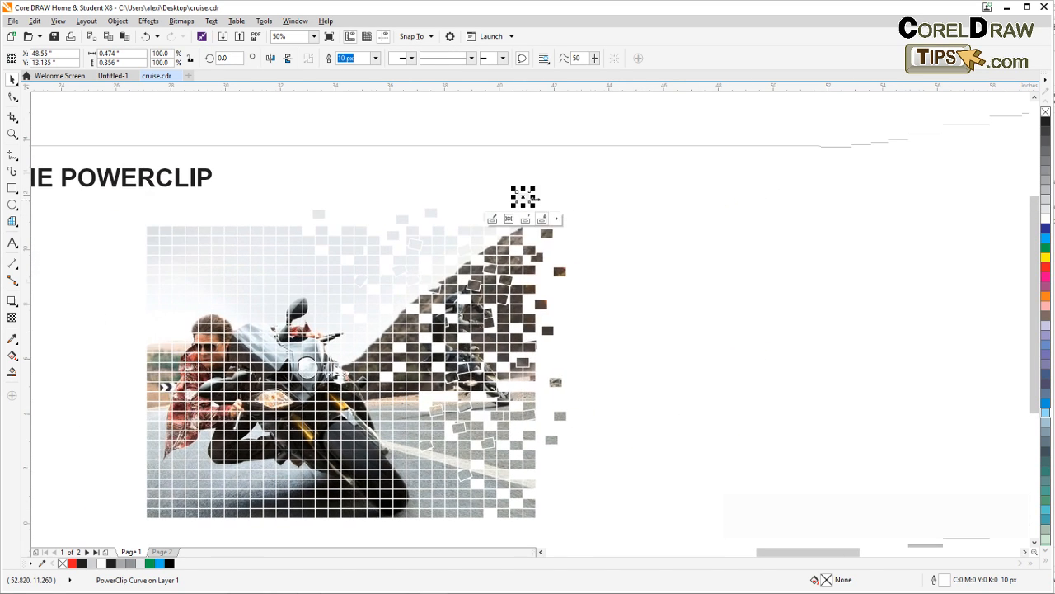
{"action": "left_click", "coordinate": [118, 20]}
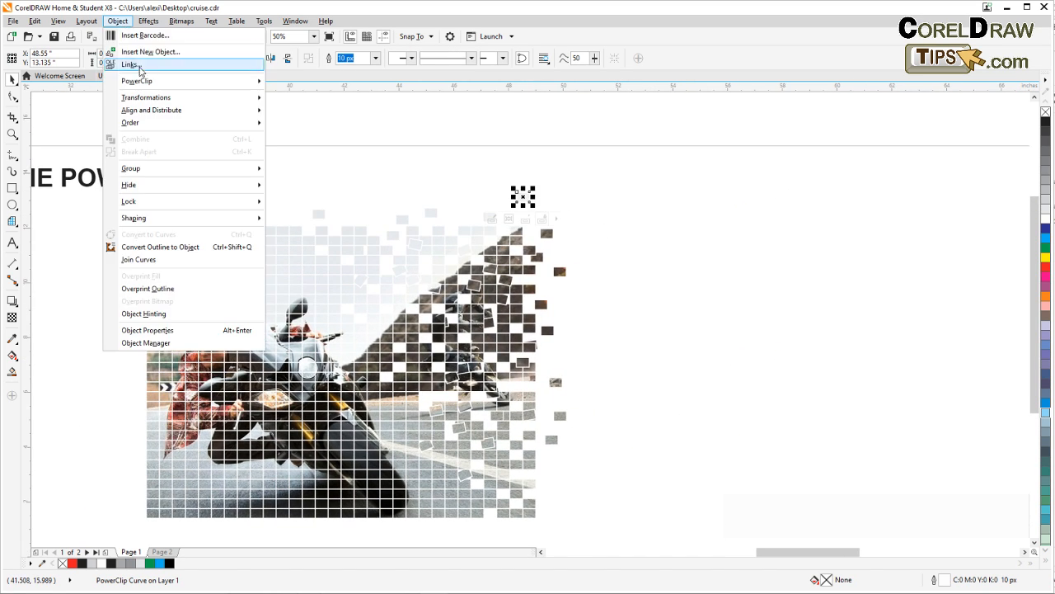
{"action": "mouse_move", "coordinate": [142, 82]}
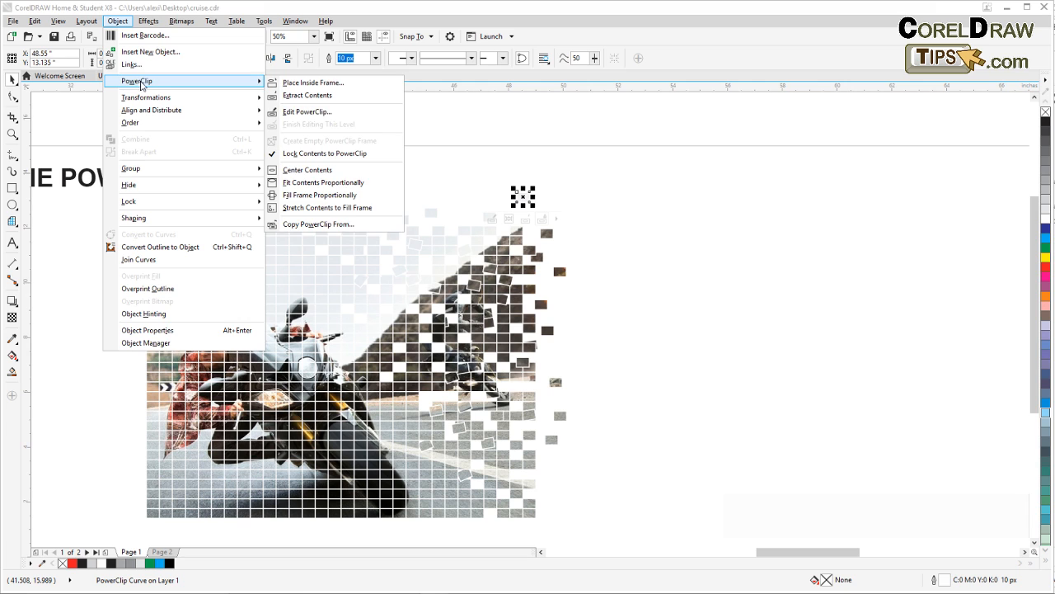
{"action": "left_click", "coordinate": [307, 95]}
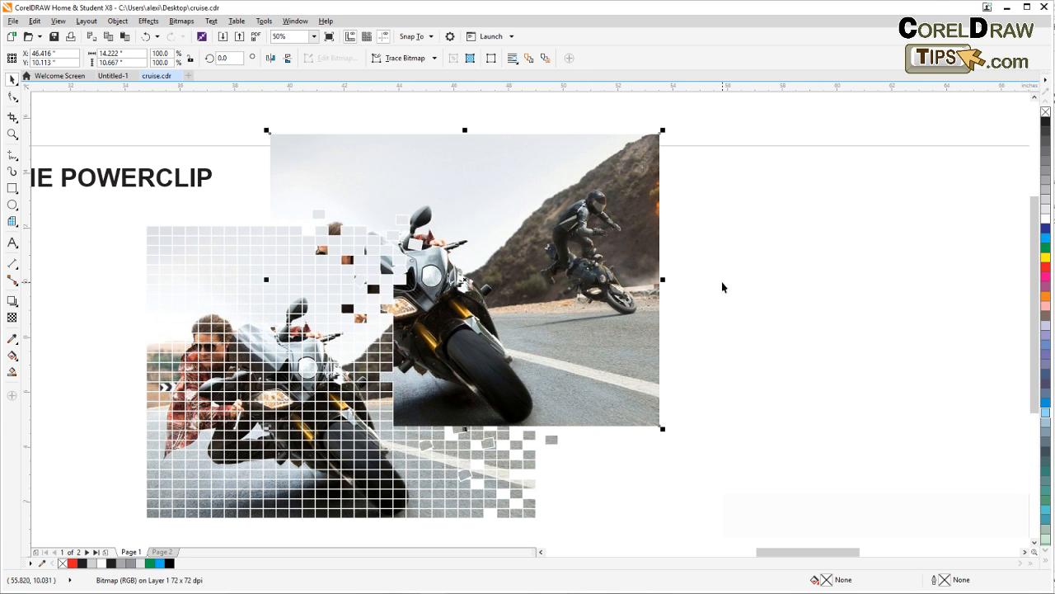
Move the extracted full photo clear of the grid to its right and delete the emptied square frame
{"action": "left_click_drag", "start_coordinate": [613, 251], "coordinate": [903, 326]}
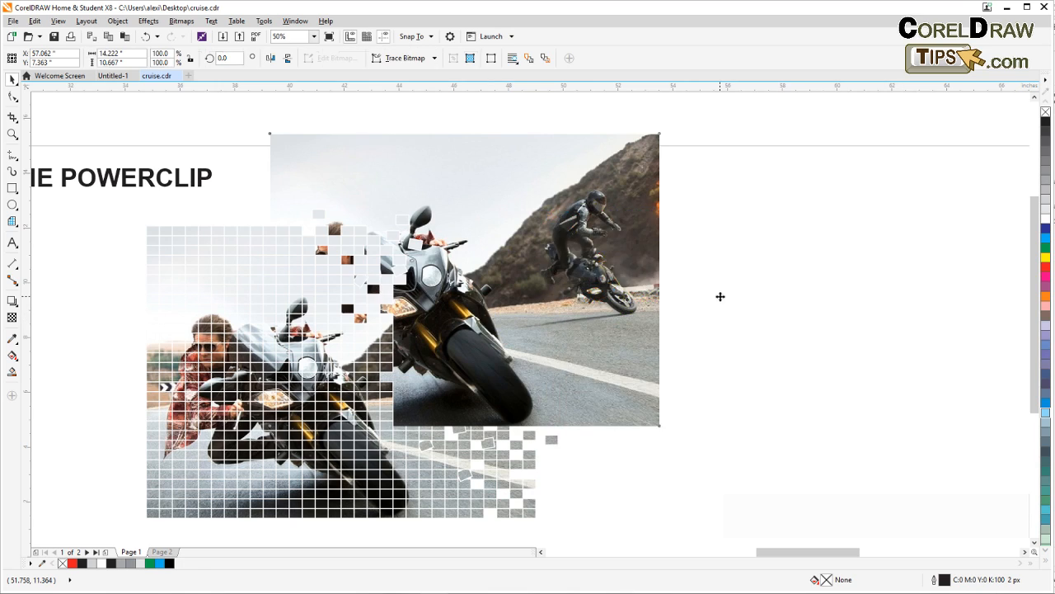
{"action": "left_click_drag", "start_coordinate": [502, 184], "coordinate": [553, 220]}
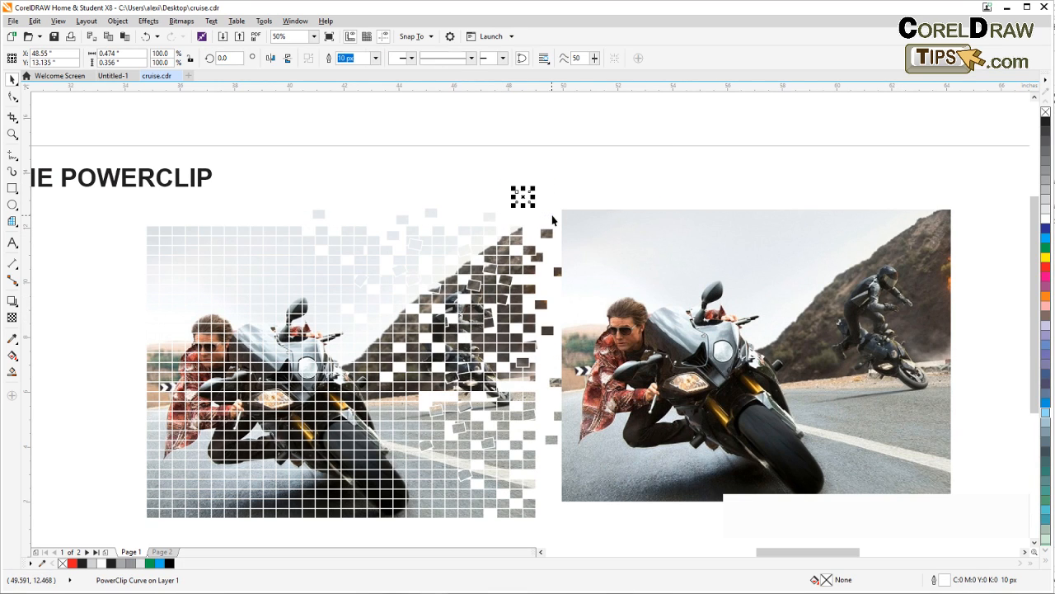
{"action": "key", "text": "Delete"}
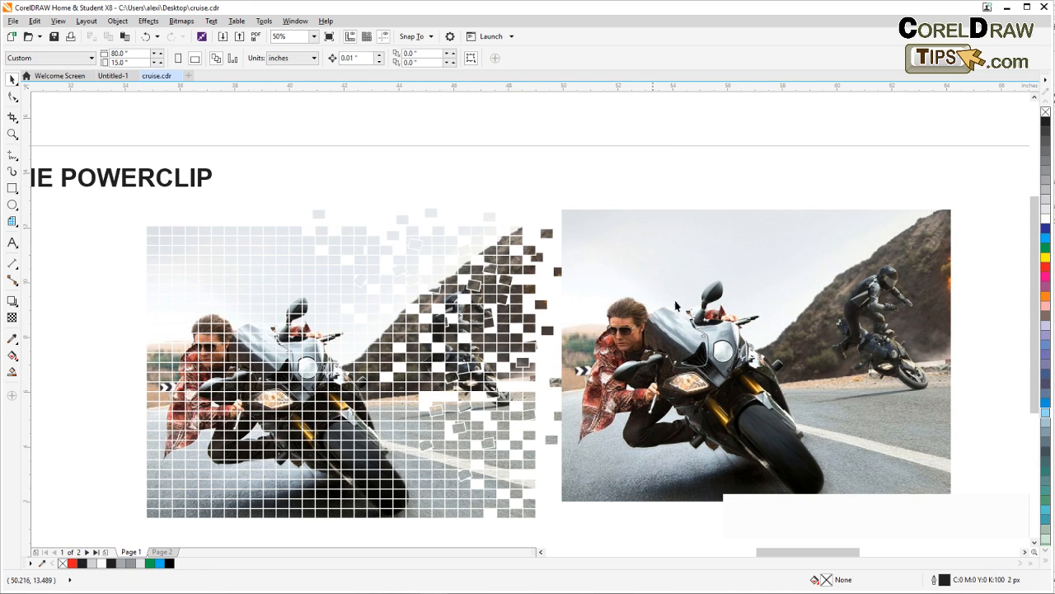
Check the object snapping setting and snap the full photo's lower-left corner onto the grid's lower-left corner
{"action": "left_click", "coordinate": [670, 343]}
{"action": "left_click_drag", "start_coordinate": [625, 453], "coordinate": [731, 377]}
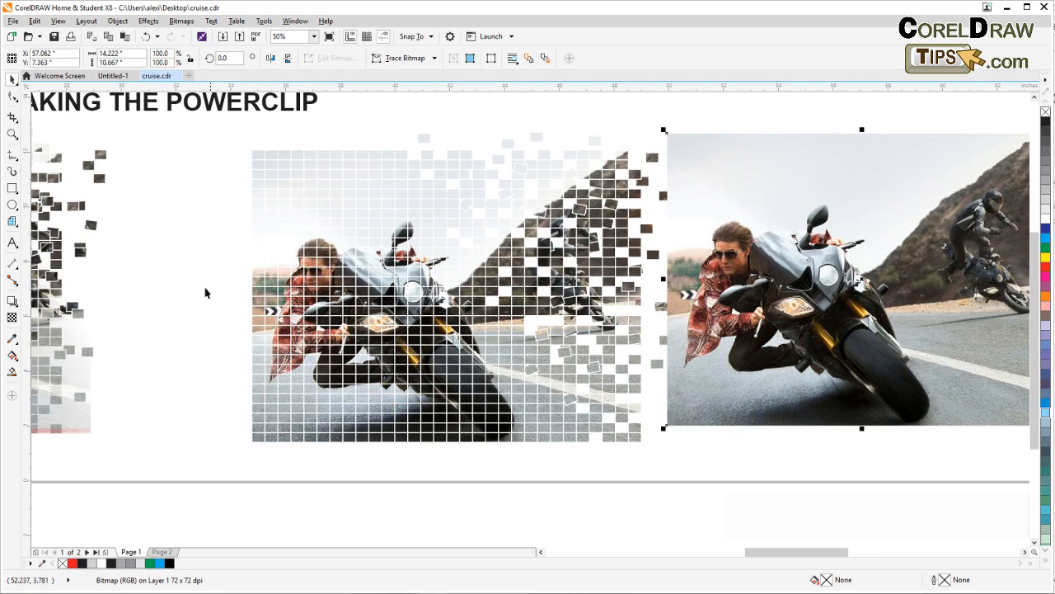
{"action": "left_click", "coordinate": [58, 20]}
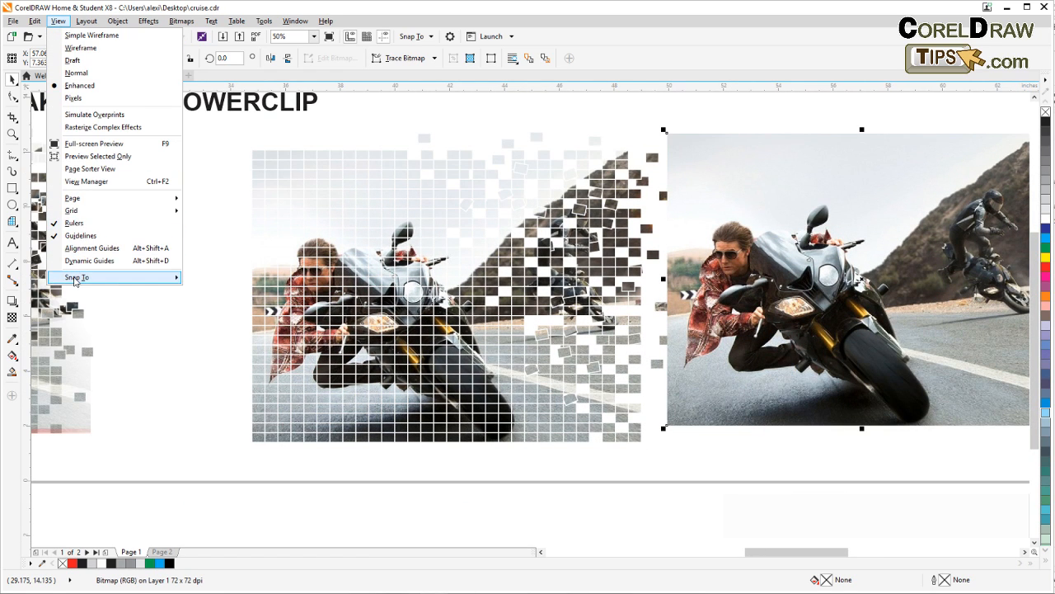
{"action": "mouse_move", "coordinate": [78, 279]}
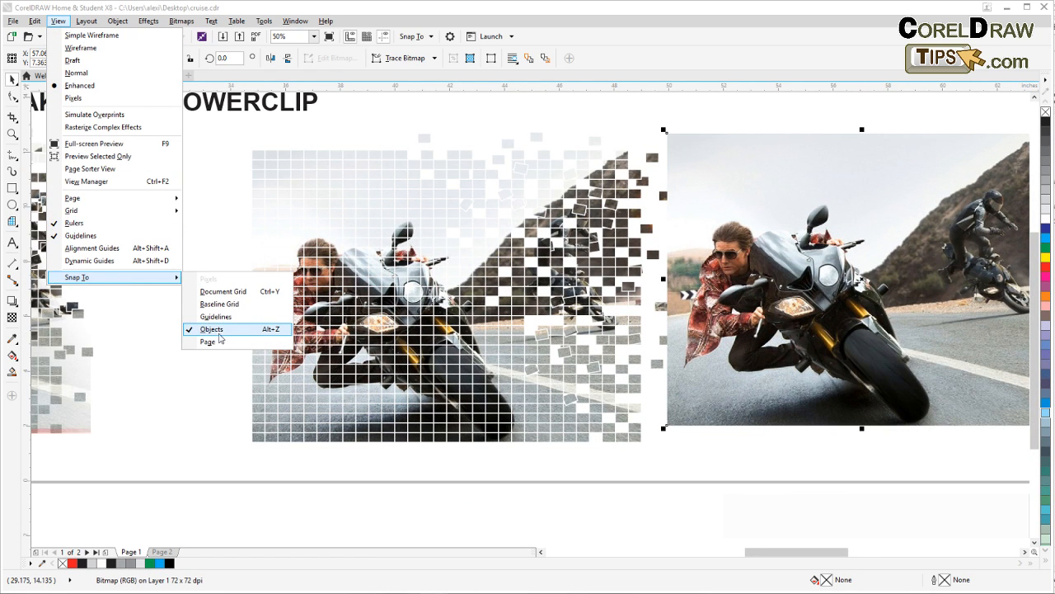
{"action": "left_click", "coordinate": [199, 403]}
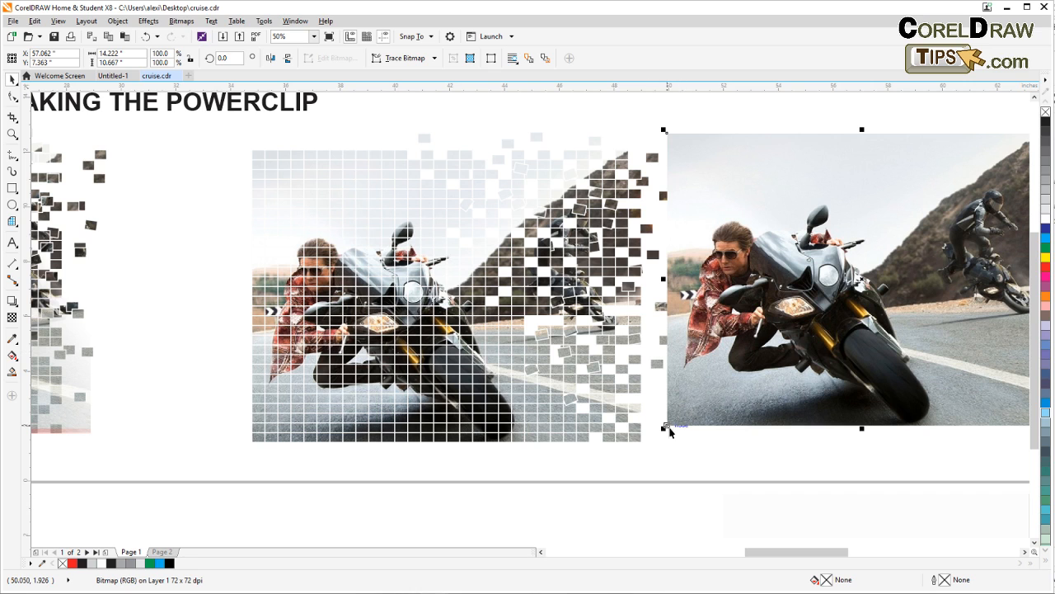
{"action": "left_click_drag", "start_coordinate": [666, 425], "coordinate": [253, 445]}
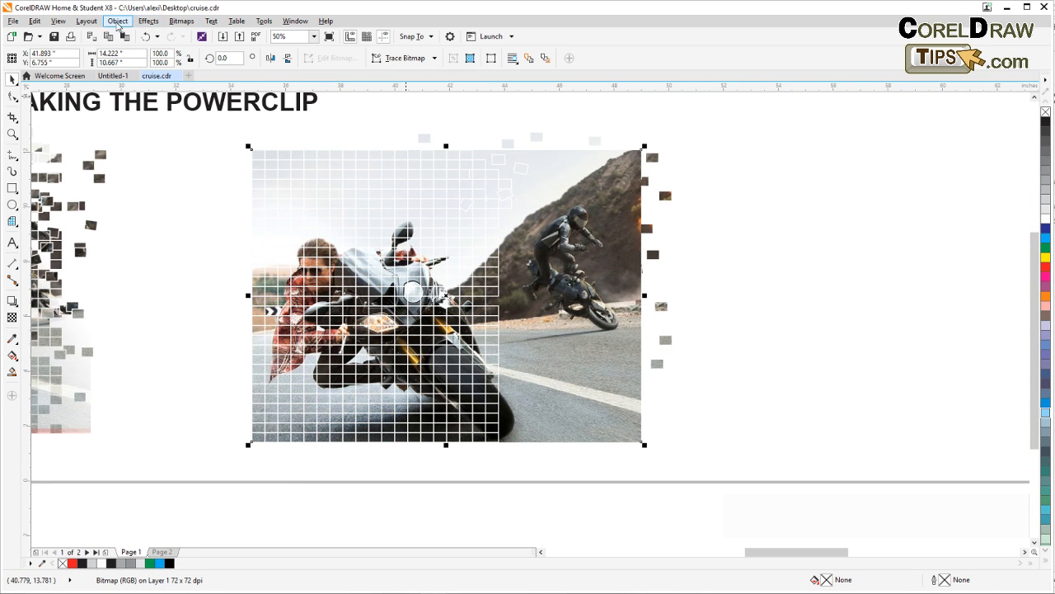
Bring the full motorcycle photo to the front of the page, over the gridded squares
{"action": "left_click", "coordinate": [116, 22]}
{"action": "mouse_move", "coordinate": [177, 124]}
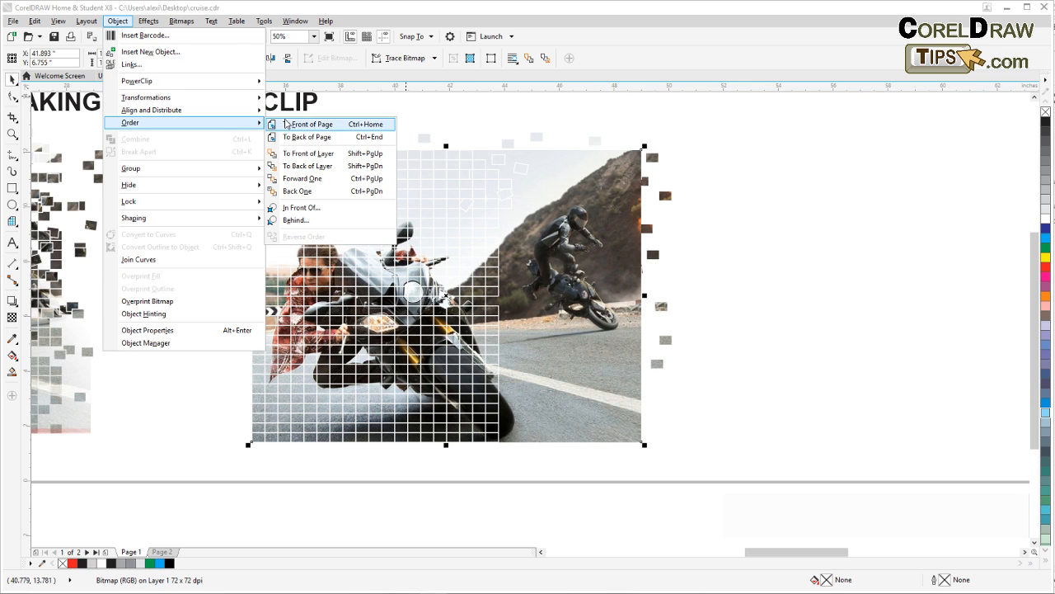
{"action": "left_click", "coordinate": [287, 127]}
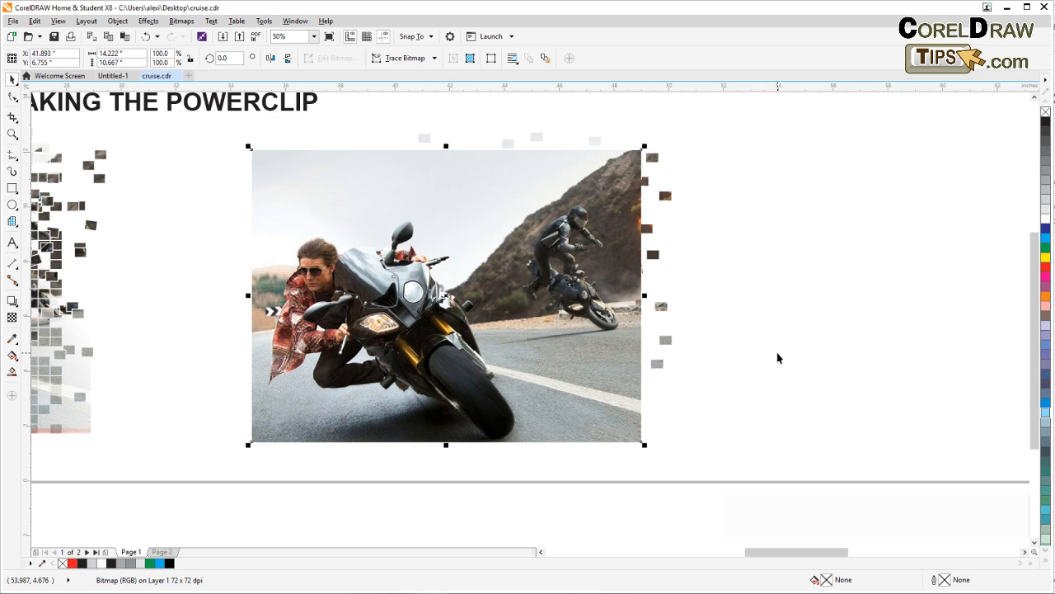
Apply a fountain transparency at about 36° to the full photo, fading it from the motorcycle towards the scattered squares on the hill
{"action": "left_click_drag", "start_coordinate": [777, 358], "coordinate": [912, 332]}
{"action": "left_click_drag", "start_coordinate": [377, 331], "coordinate": [507, 358]}
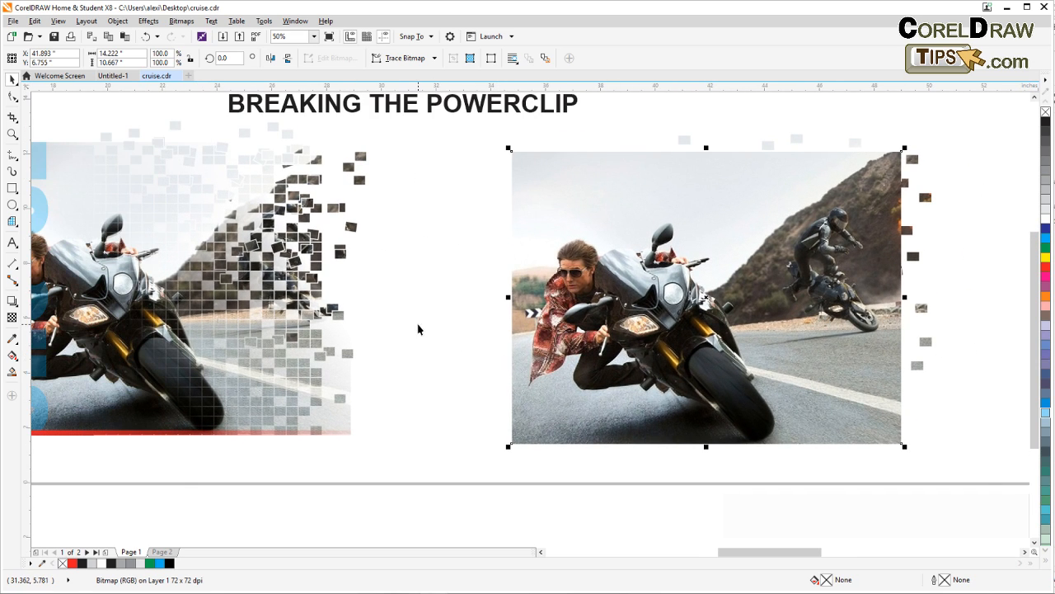
{"action": "mouse_move", "coordinate": [418, 329]}
{"action": "left_mouse_down"}
{"action": "mouse_move", "coordinate": [481, 335]}
{"action": "mouse_move", "coordinate": [288, 341]}
{"action": "mouse_move", "coordinate": [415, 341]}
{"action": "left_mouse_up"}
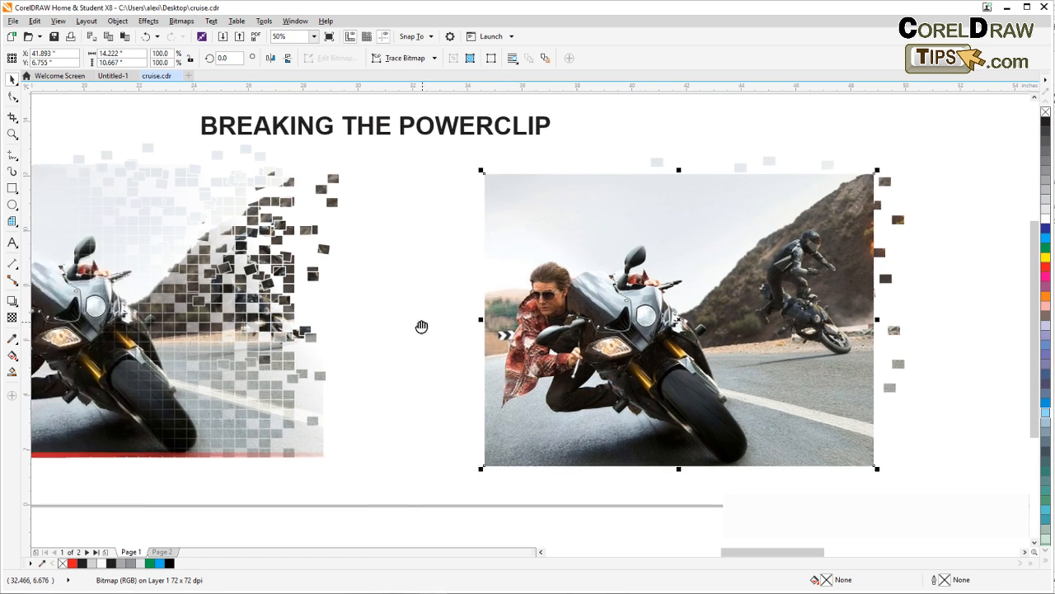
{"action": "left_click_drag", "start_coordinate": [421, 327], "coordinate": [330, 328]}
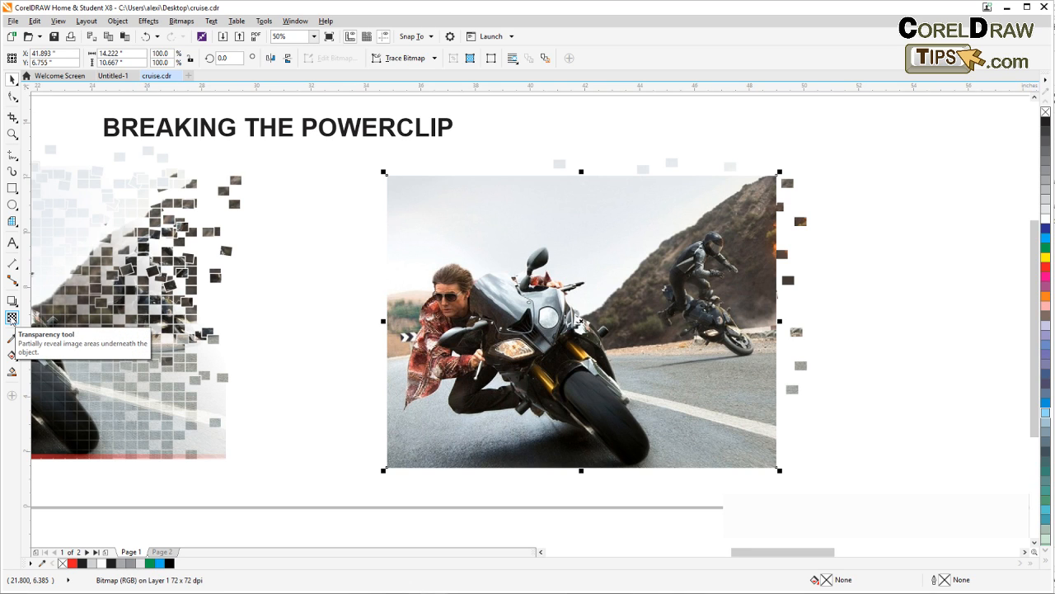
{"action": "left_click", "coordinate": [12, 318]}
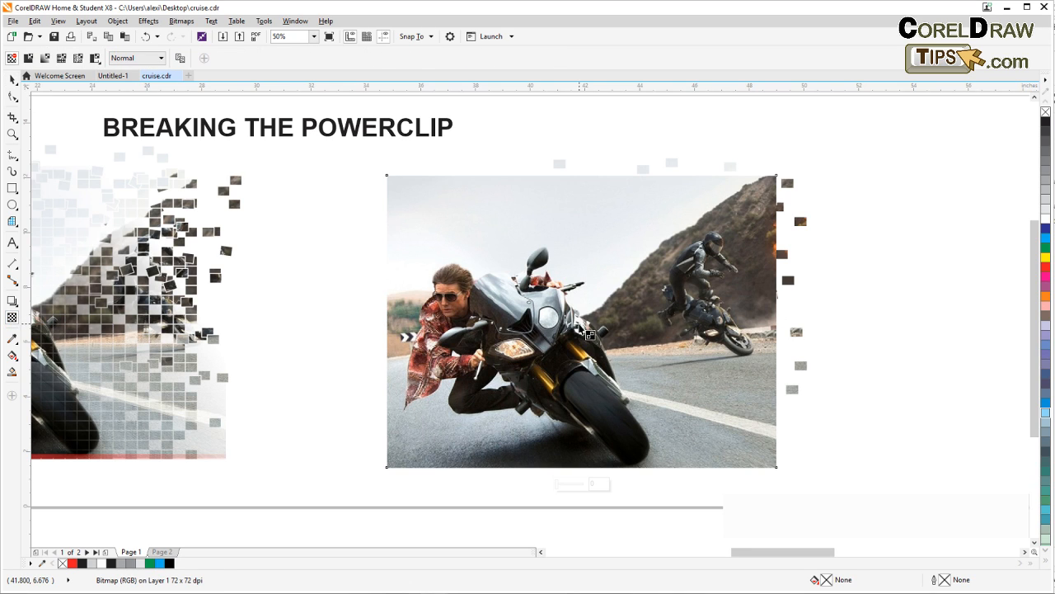
{"action": "left_click_drag", "start_coordinate": [578, 323], "coordinate": [696, 273]}
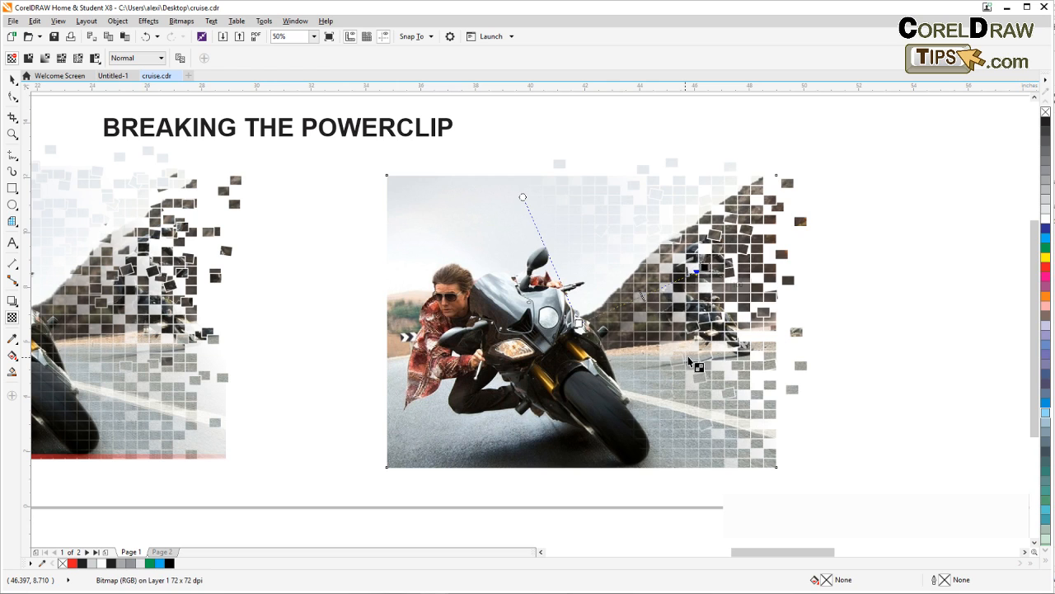
{"action": "left_click_drag", "start_coordinate": [579, 324], "coordinate": [549, 345]}
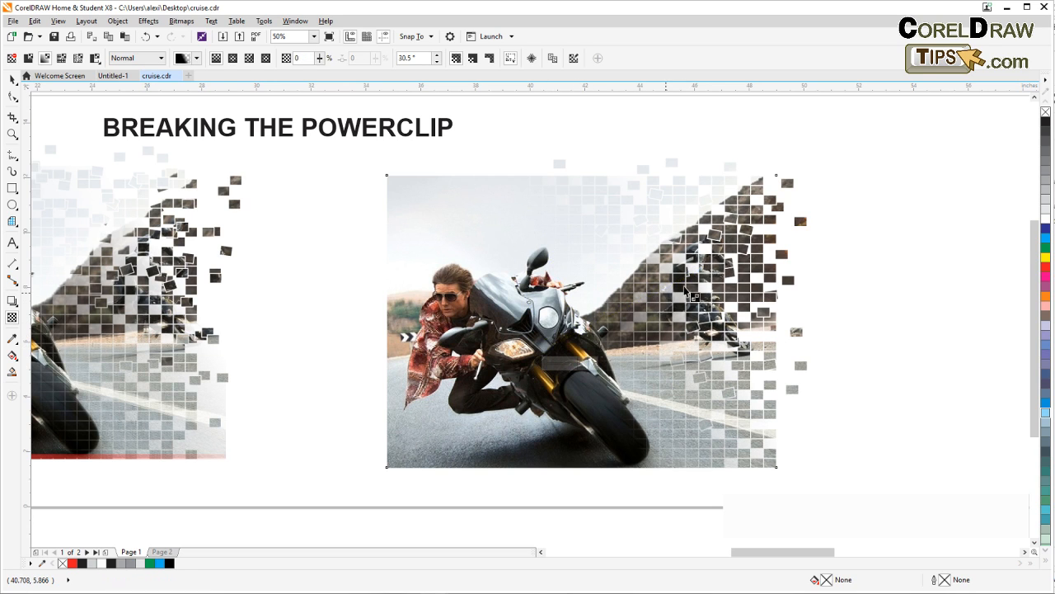
{"action": "mouse_move", "coordinate": [699, 272]}
{"action": "left_mouse_down"}
{"action": "mouse_move", "coordinate": [675, 262]}
{"action": "mouse_move", "coordinate": [680, 274]}
{"action": "left_mouse_up"}
{"action": "left_click_drag", "start_coordinate": [549, 345], "coordinate": [527, 412]}
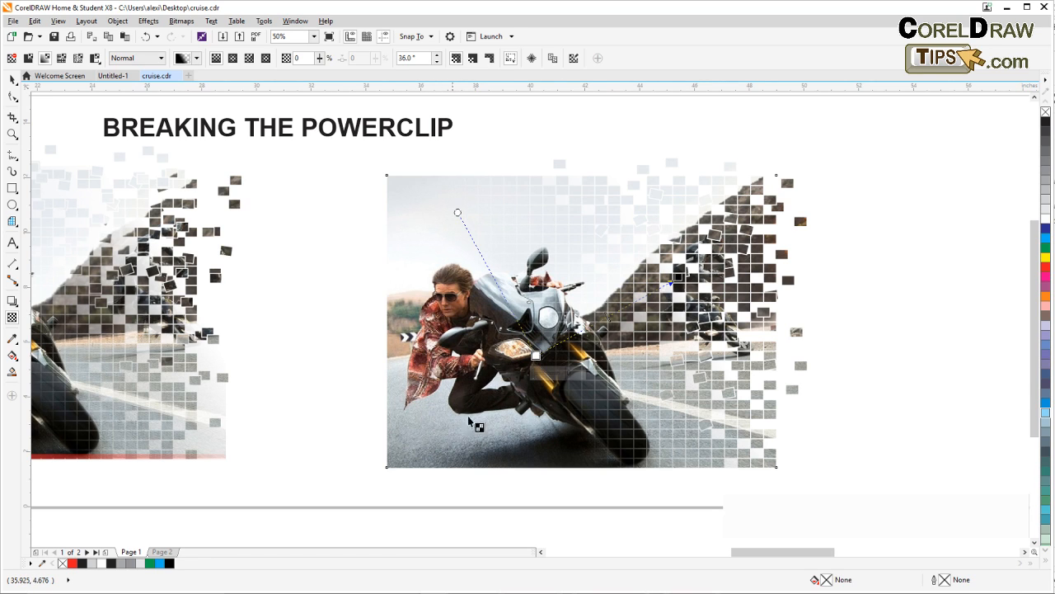
{"action": "left_click", "coordinate": [13, 80]}
{"action": "left_click", "coordinate": [333, 352]}
Add the artistic text "Cruise" in the blank area below the finished example's lower right corner
{"action": "left_click_drag", "start_coordinate": [350, 355], "coordinate": [523, 362]}
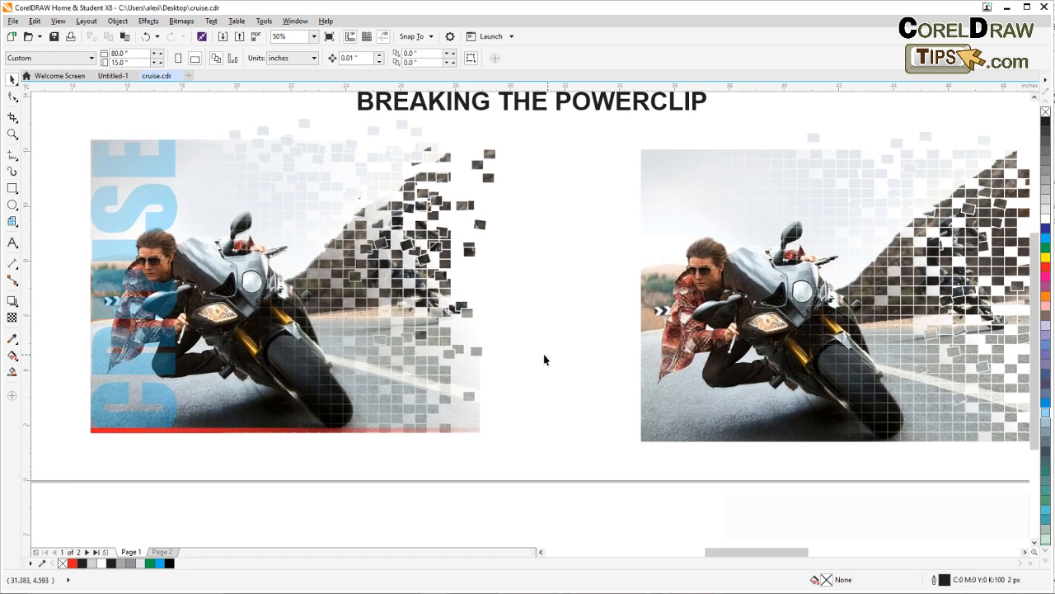
{"action": "left_click", "coordinate": [154, 376]}
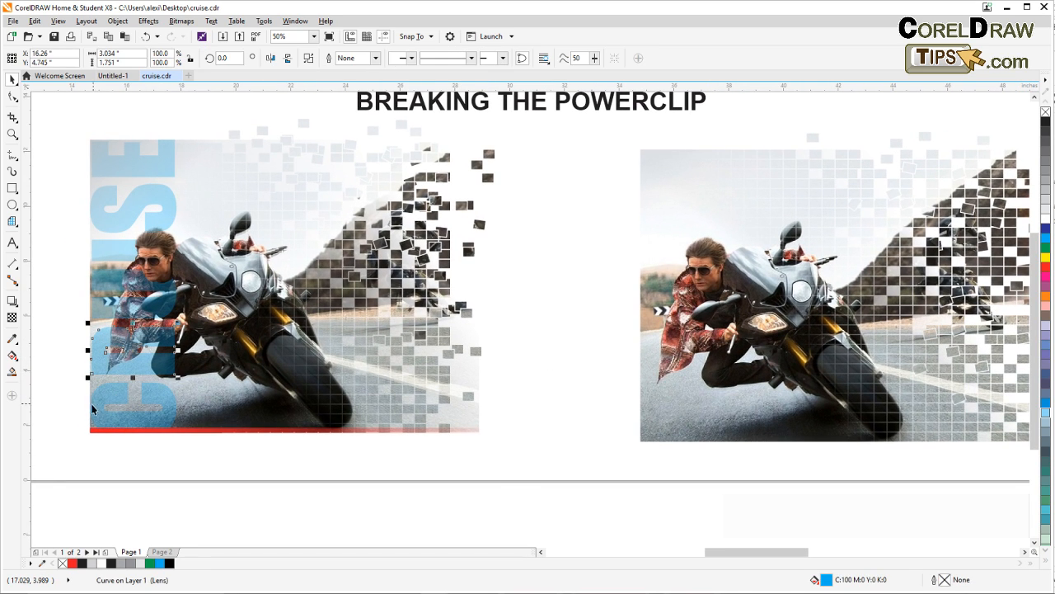
{"action": "left_click", "coordinate": [51, 388]}
{"action": "left_click", "coordinate": [11, 243]}
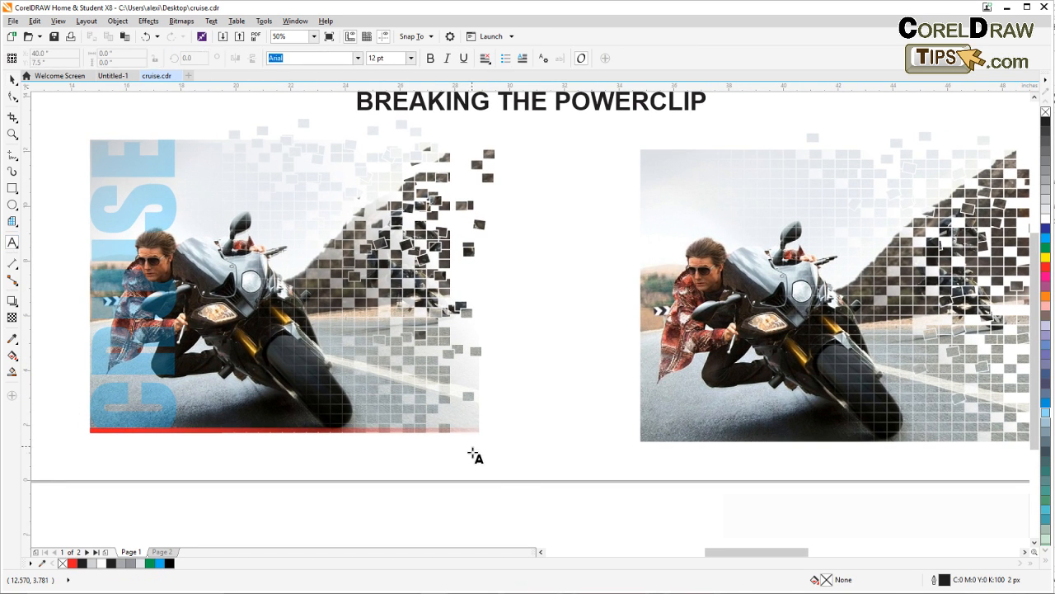
{"action": "left_click", "coordinate": [446, 459]}
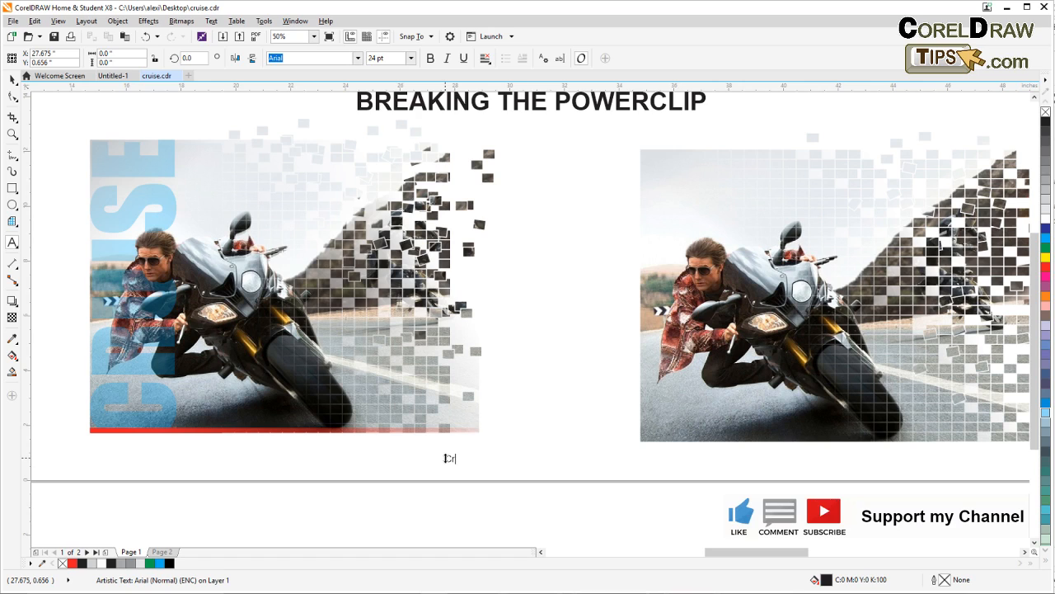
{"action": "type", "text": "Cruise"}
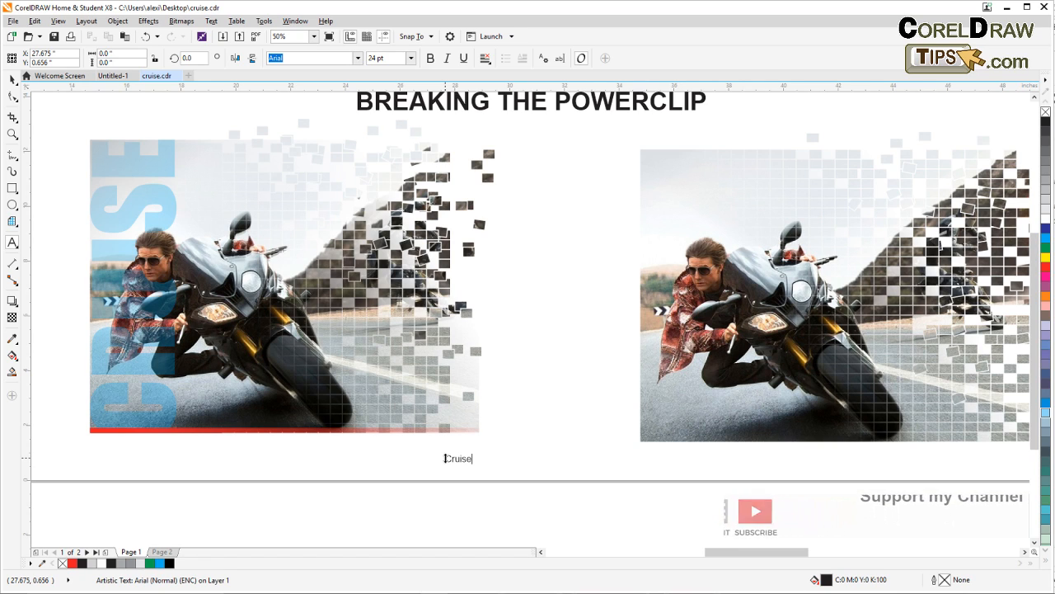
{"action": "key", "text": "Escape"}
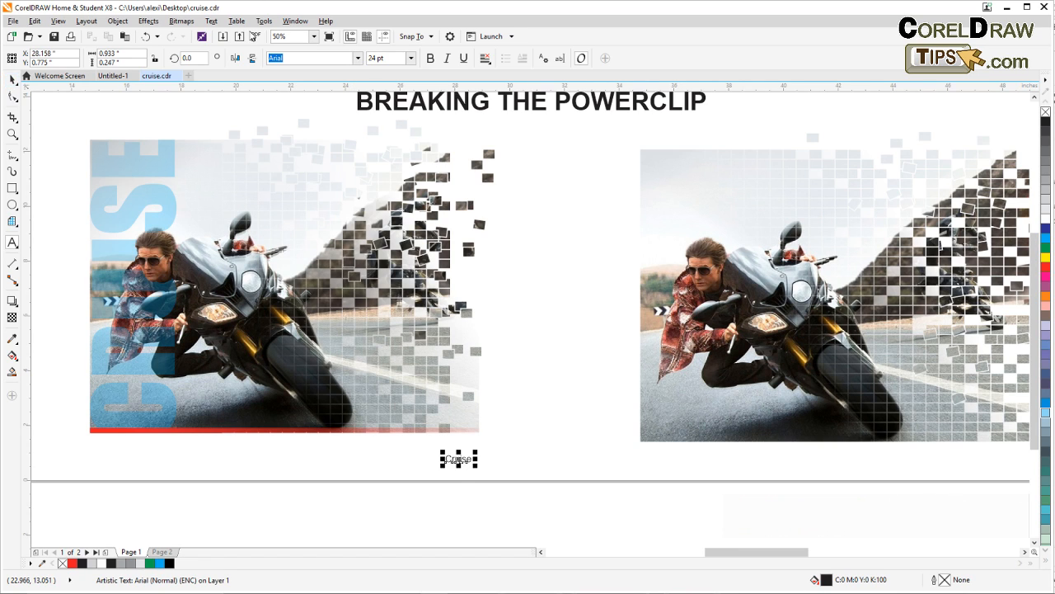
Change the new text to uppercase and enlarge it proportionally to about 10.4 inches wide
{"action": "left_click", "coordinate": [211, 20]}
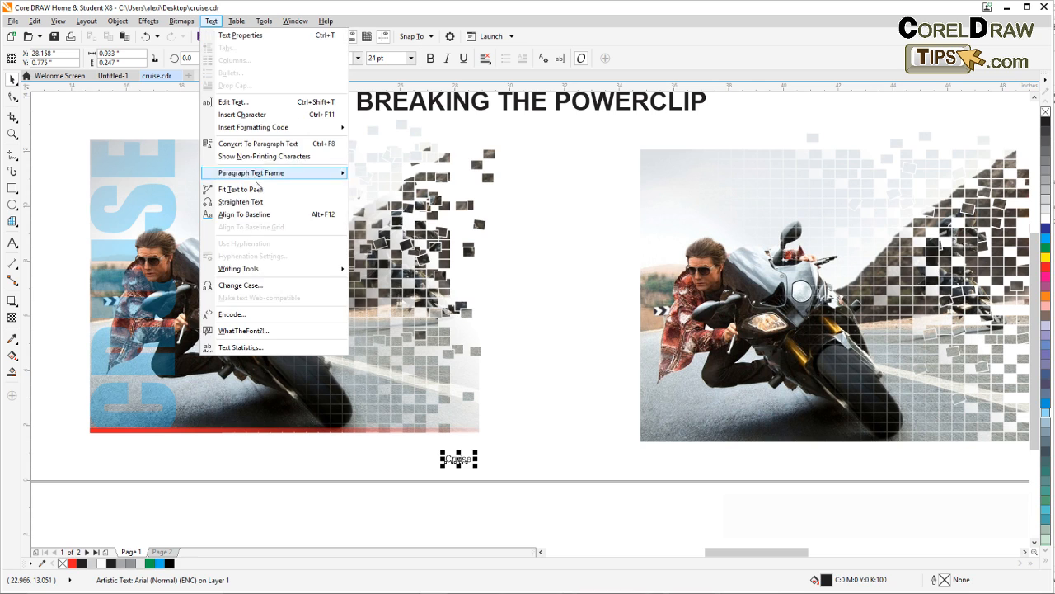
{"action": "left_click", "coordinate": [240, 285]}
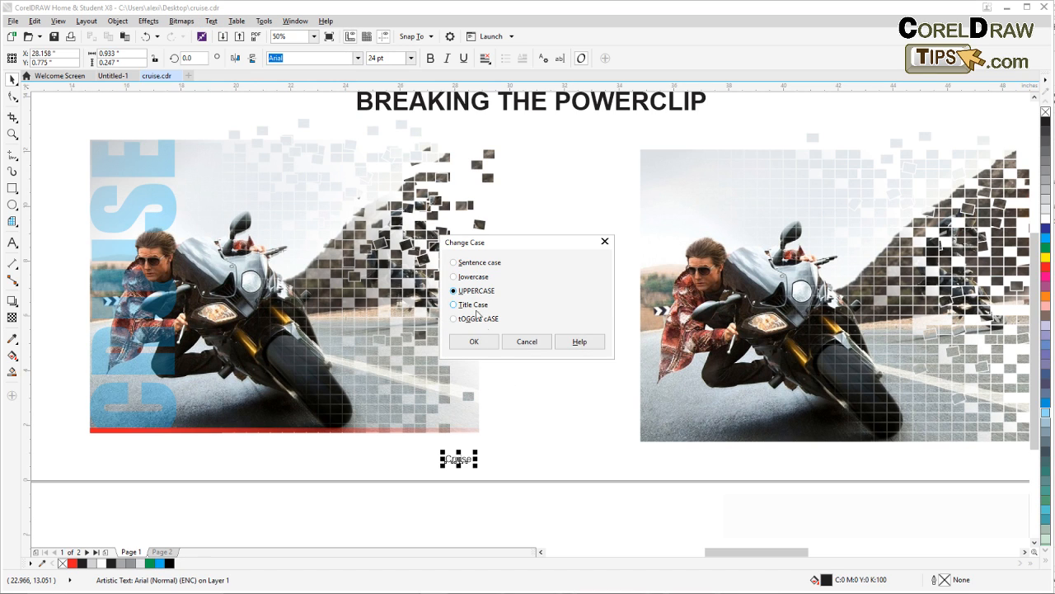
{"action": "left_click", "coordinate": [474, 341]}
{"action": "left_click_drag", "start_coordinate": [488, 456], "coordinate": [733, 402]}
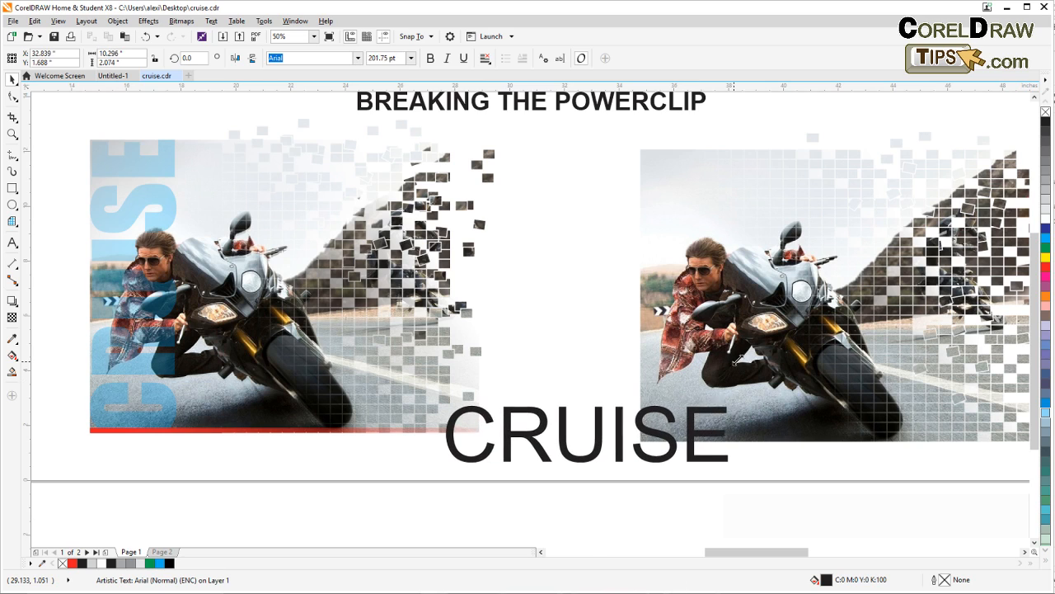
Set the font of the new CRUISE text to Impact
{"action": "left_click", "coordinate": [358, 59]}
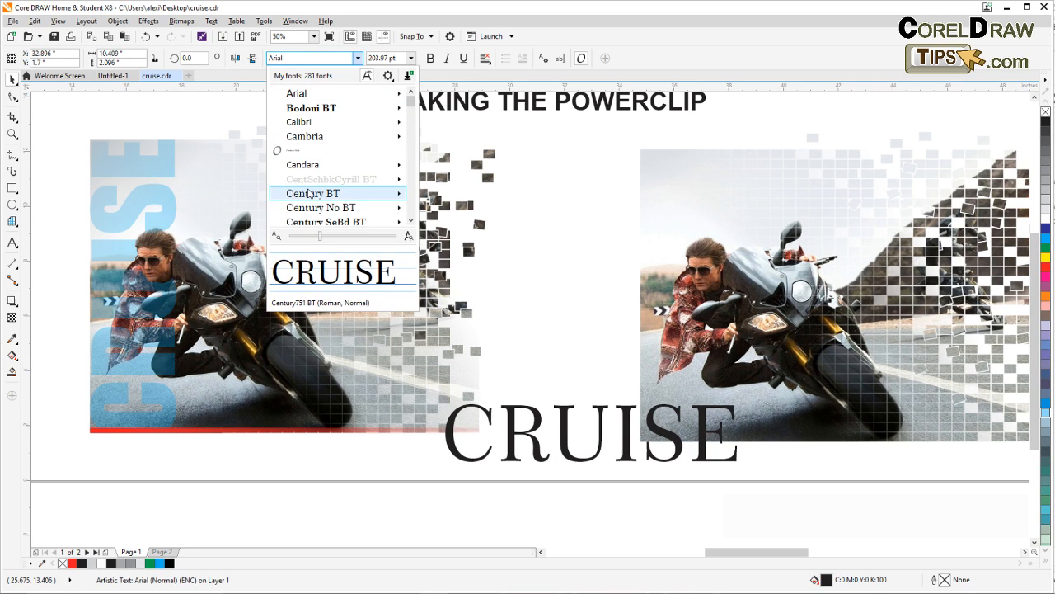
{"action": "mouse_move", "coordinate": [309, 194]}
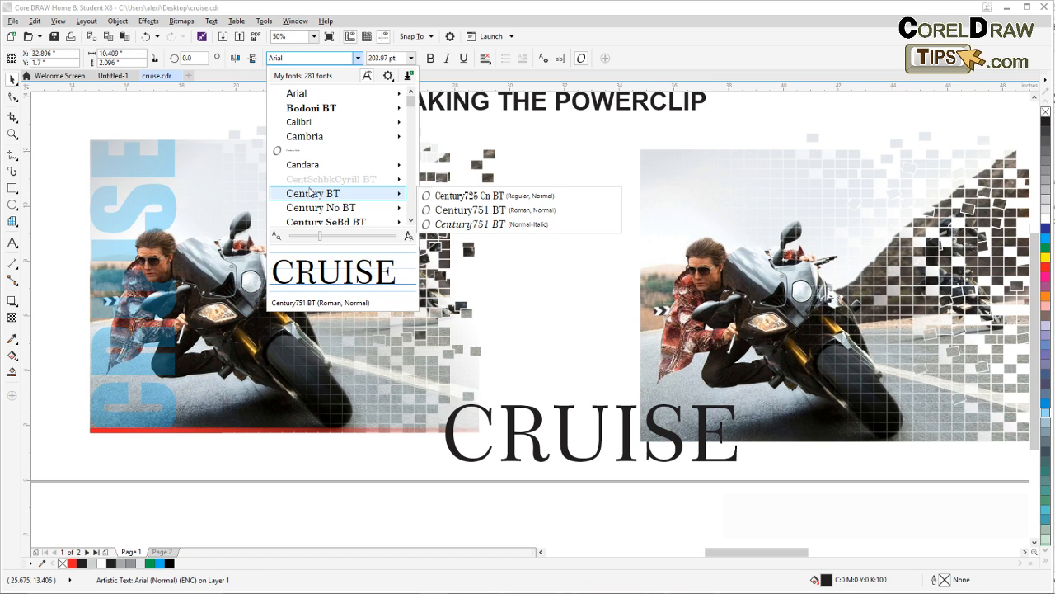
{"action": "left_click", "coordinate": [413, 221]}
{"action": "left_click", "coordinate": [412, 221]}
{"action": "left_click", "coordinate": [412, 221]}
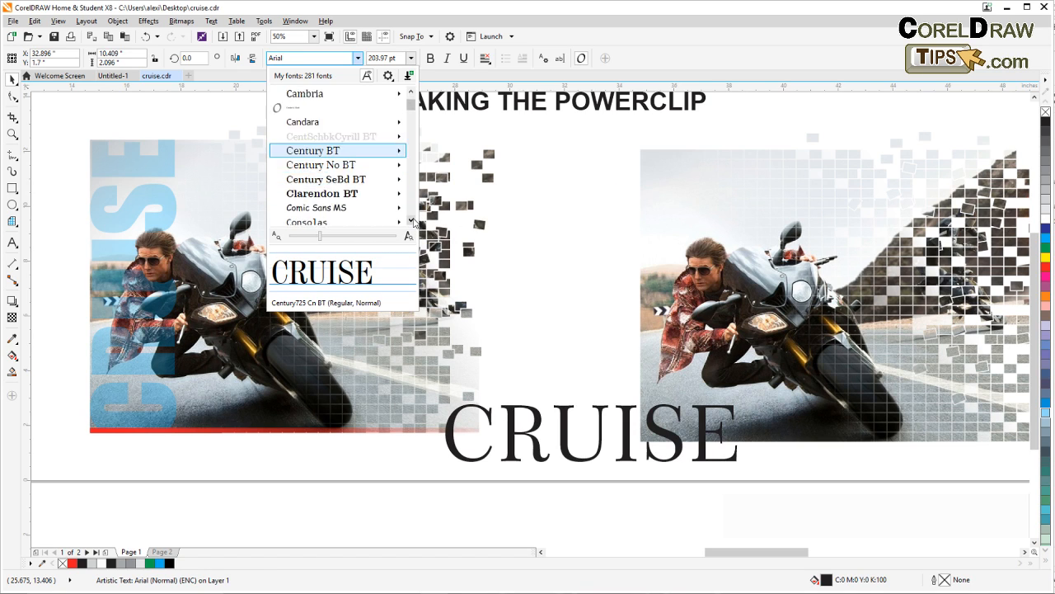
{"action": "left_click", "coordinate": [413, 221]}
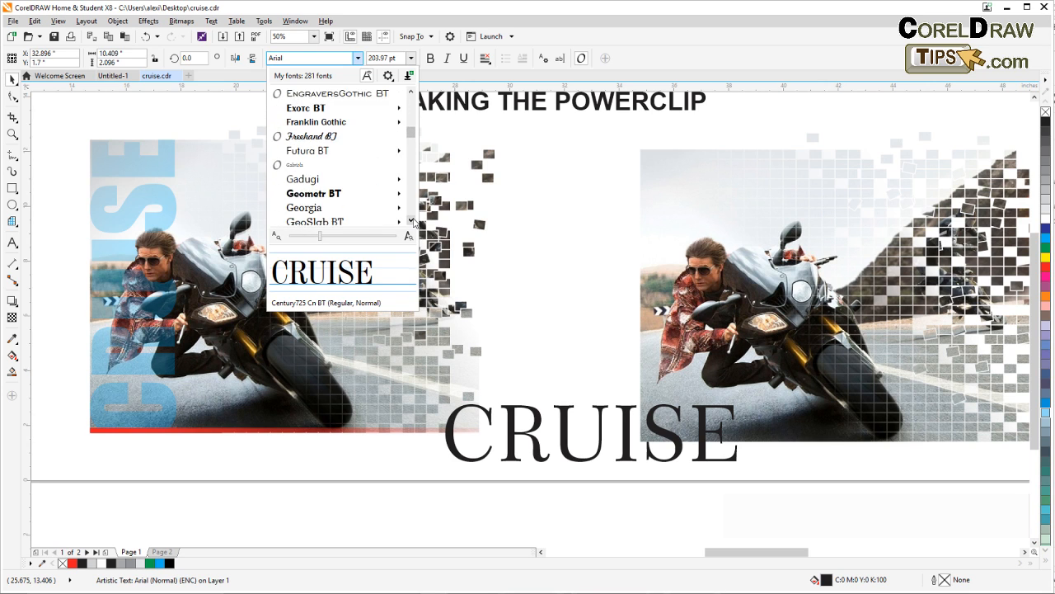
{"action": "left_click", "coordinate": [413, 222]}
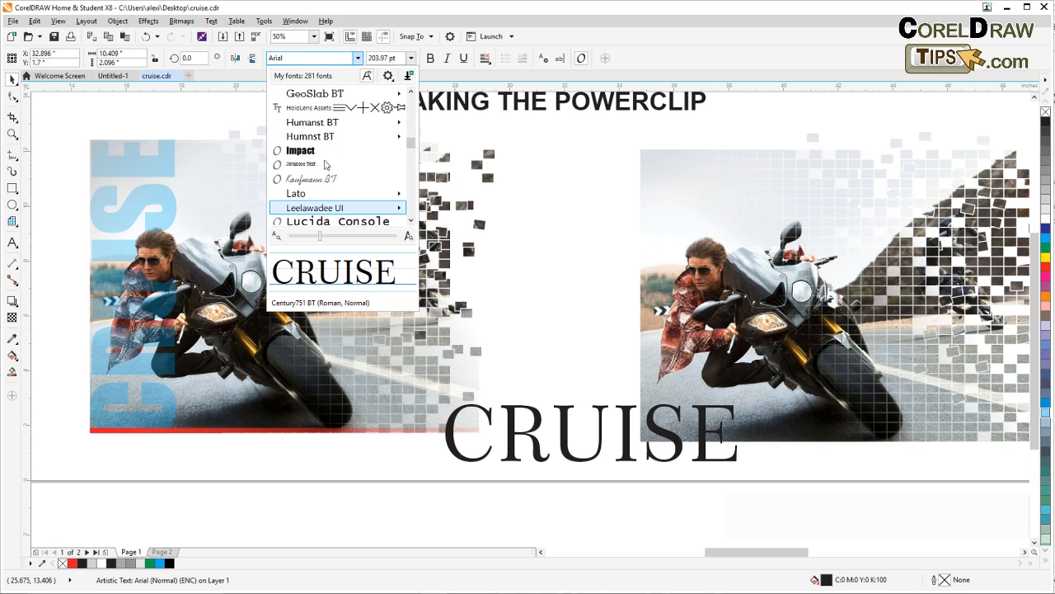
{"action": "left_click", "coordinate": [329, 152]}
Enlarge the CRUISE text proportionally to about 11.6 inches wide and place it over the recreated motorcycle photo
{"action": "left_click_drag", "start_coordinate": [525, 336], "coordinate": [332, 309]}
{"action": "left_click_drag", "start_coordinate": [475, 367], "coordinate": [576, 337]}
{"action": "left_click_drag", "start_coordinate": [441, 387], "coordinate": [582, 251]}
Rotate the CRUISE text 90° so it reads upwards and move it against the left edge of the recreated photo
{"action": "left_click", "coordinate": [581, 251]}
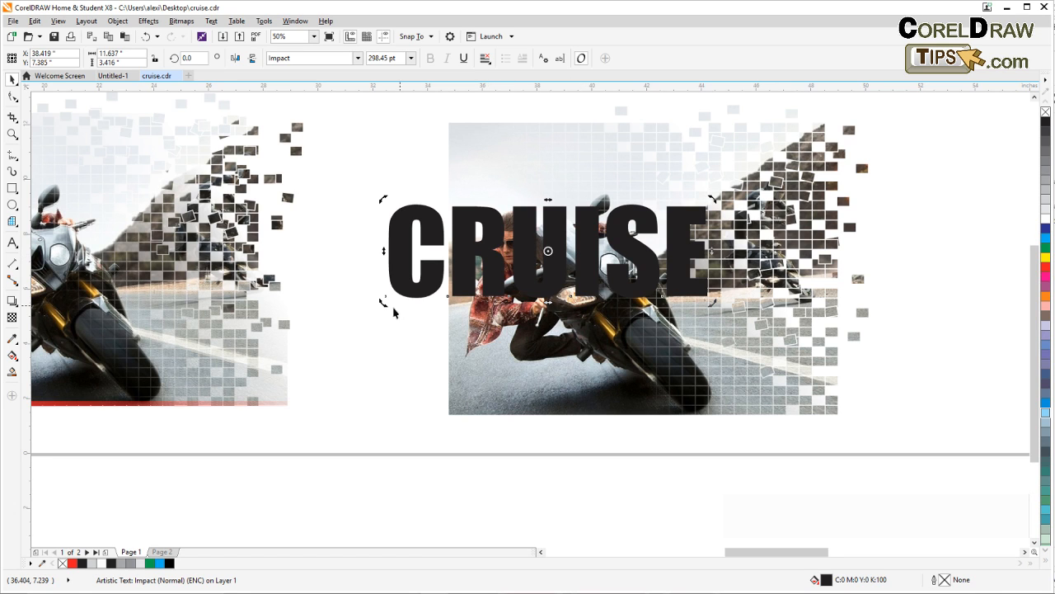
{"action": "left_click_drag", "start_coordinate": [382, 304], "coordinate": [583, 366]}
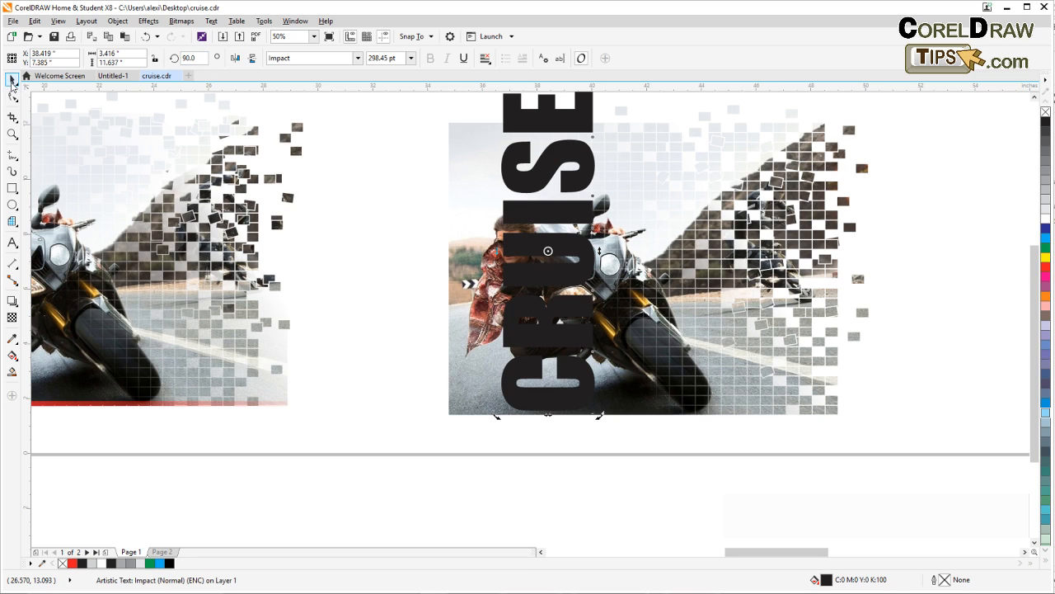
{"action": "left_click", "coordinate": [365, 243]}
{"action": "left_click", "coordinate": [539, 369]}
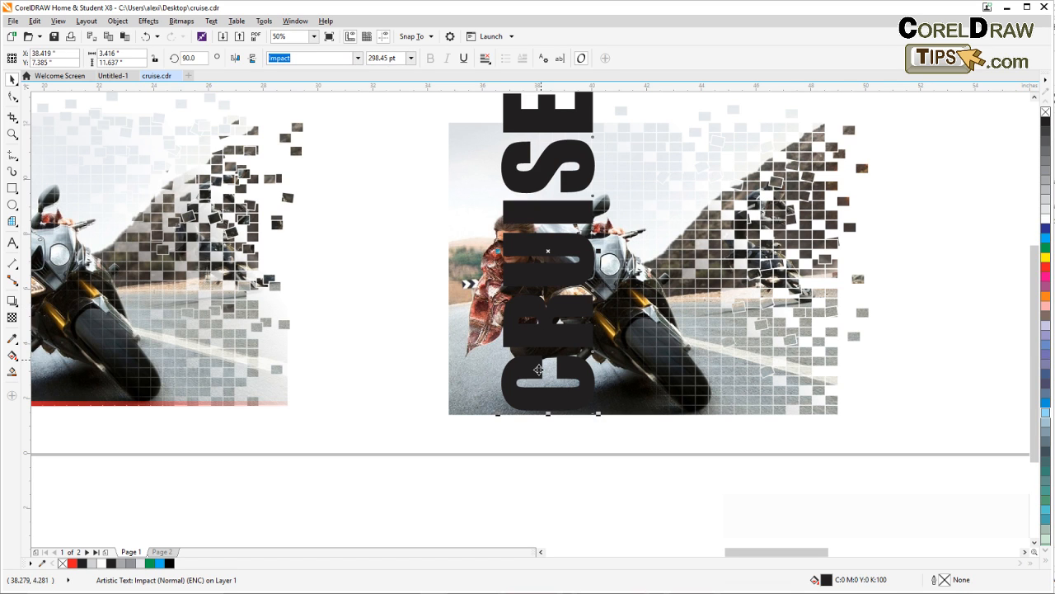
{"action": "left_click_drag", "start_coordinate": [528, 395], "coordinate": [476, 403]}
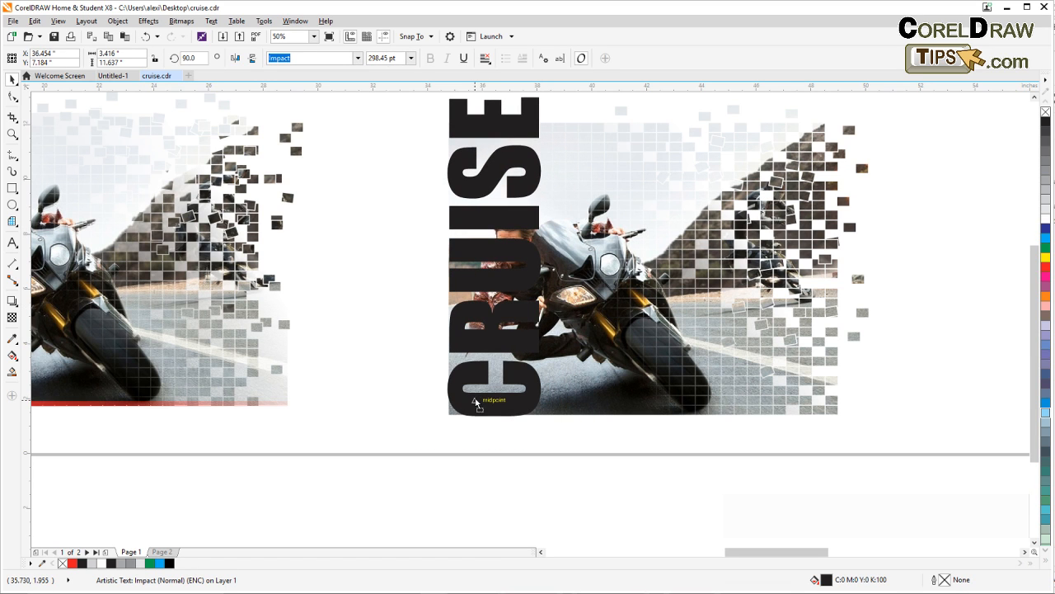
Pull a copy of the blue letter R out of the finished example into the blank area below it and remove its transparency
{"action": "left_click_drag", "start_coordinate": [361, 355], "coordinate": [611, 353]}
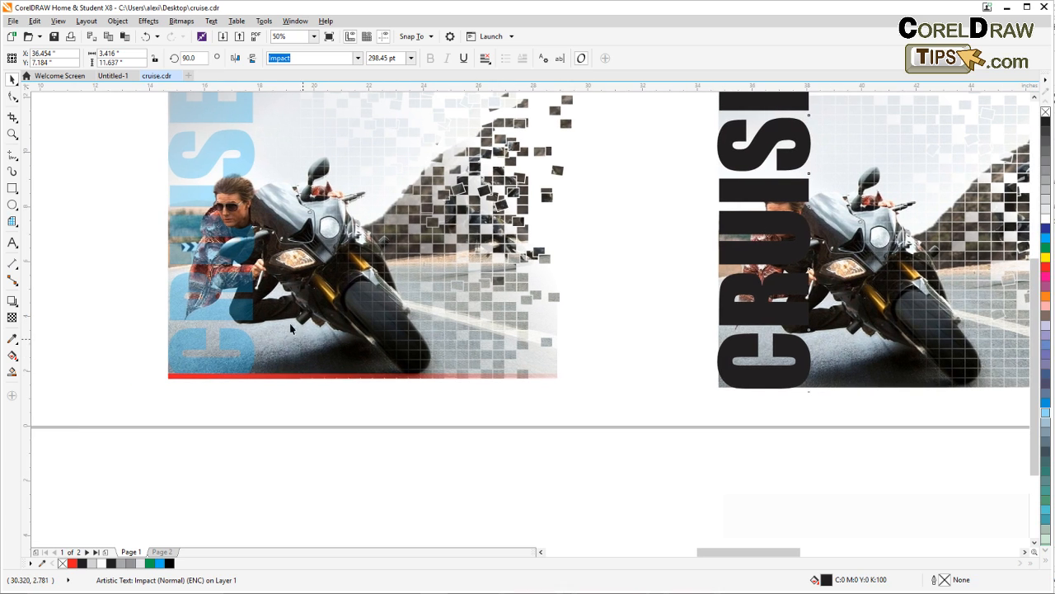
{"action": "left_click", "coordinate": [220, 316]}
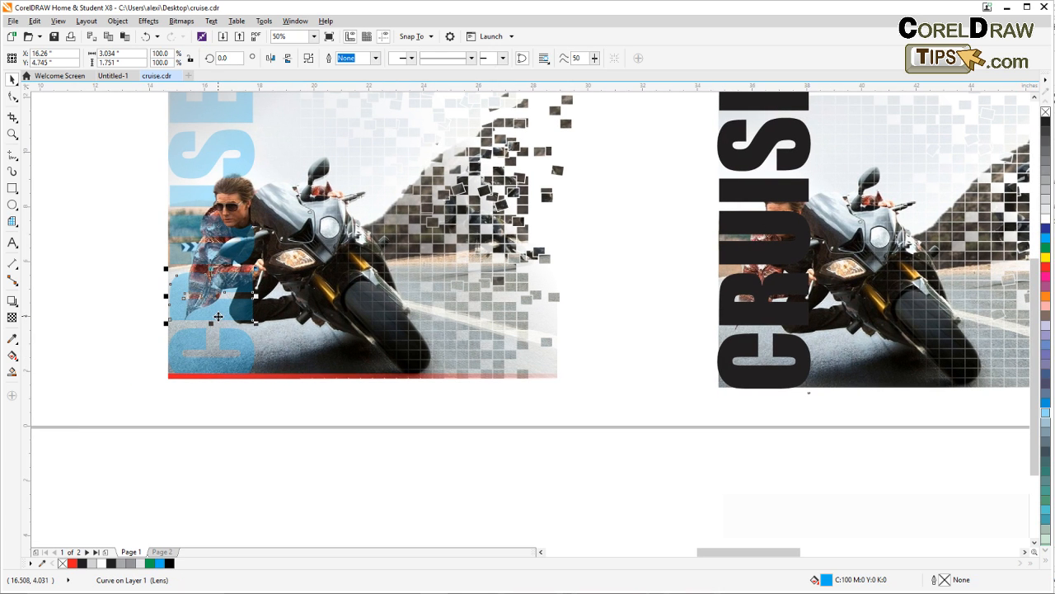
{"action": "left_click_drag", "start_coordinate": [218, 316], "coordinate": [145, 422]}
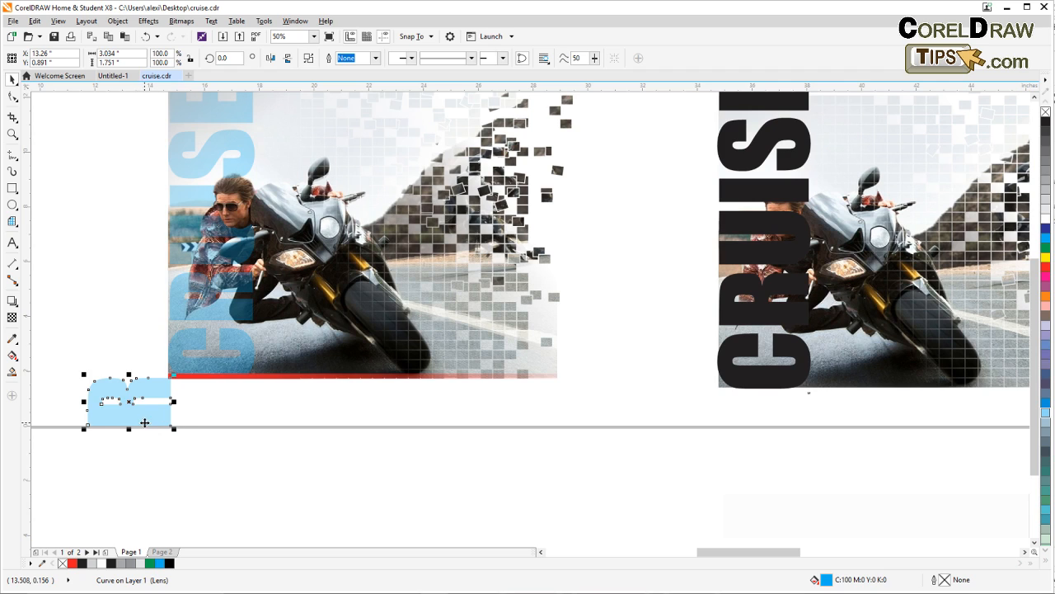
{"action": "left_click", "coordinate": [12, 318]}
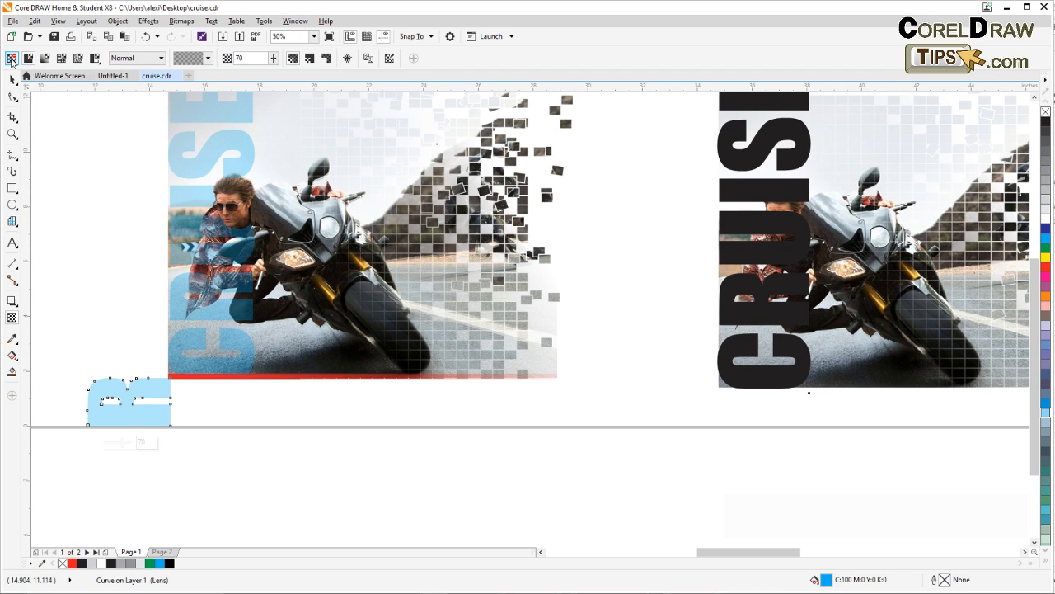
{"action": "left_click", "coordinate": [11, 57]}
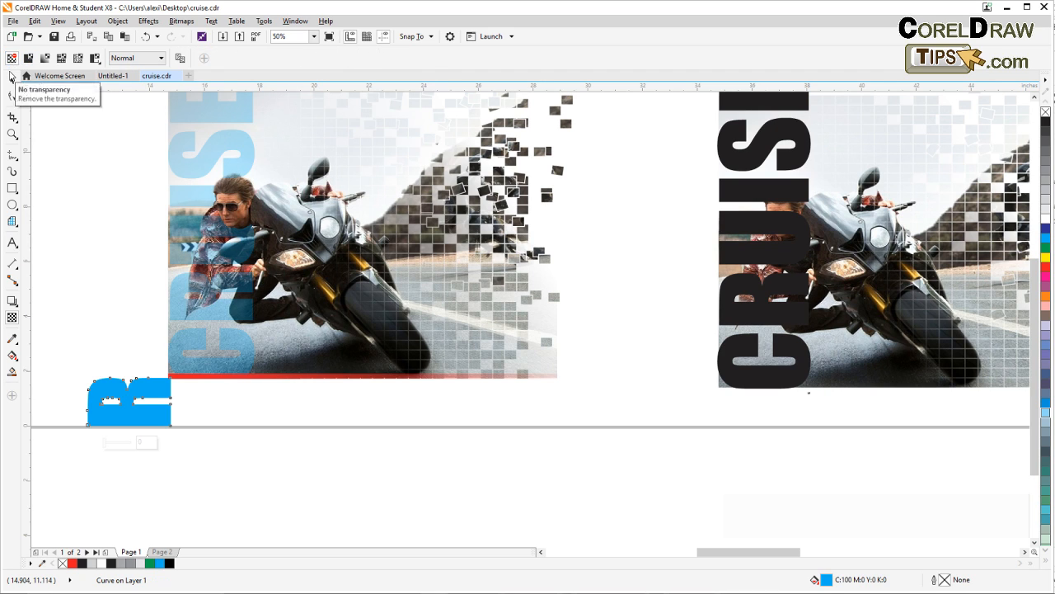
{"action": "left_click", "coordinate": [165, 452]}
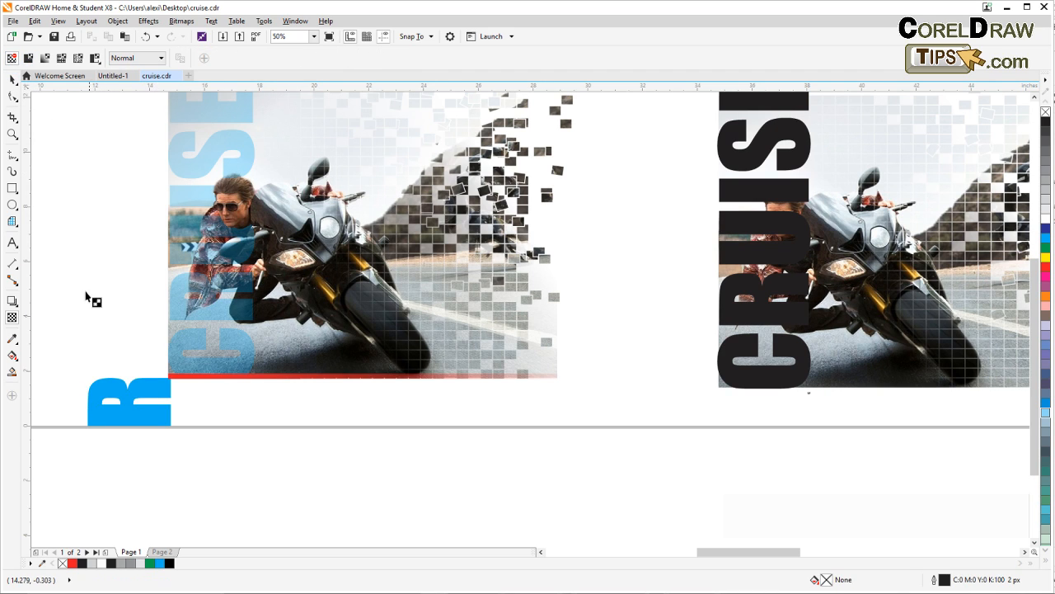
Place the opaque R beside the finished example and add its cyan fill (C100 M0 Y0 K0) to the document palette
{"action": "left_click", "coordinate": [13, 79]}
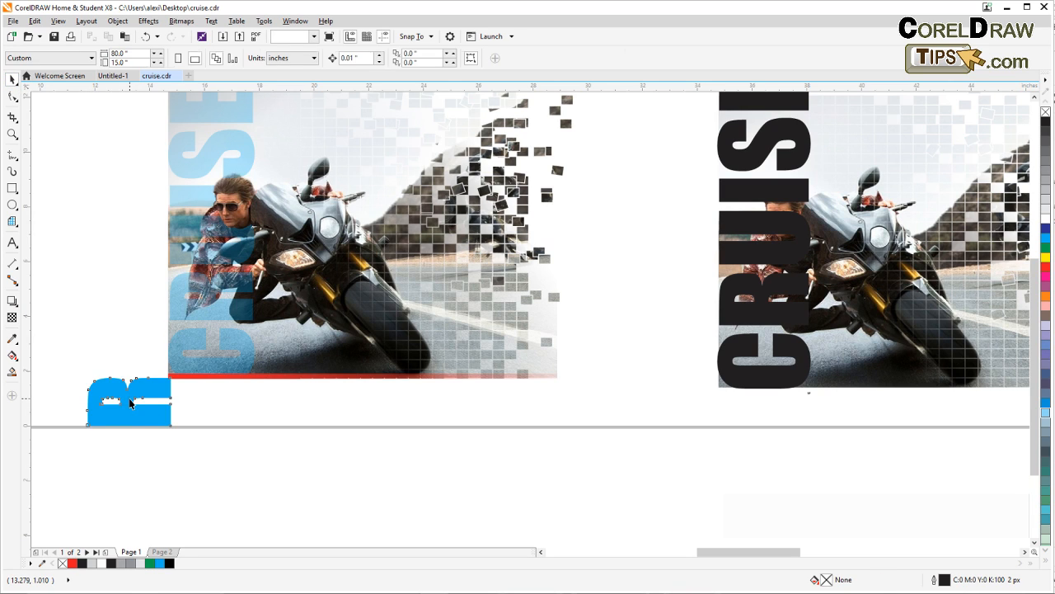
{"action": "left_click_drag", "start_coordinate": [134, 406], "coordinate": [128, 299]}
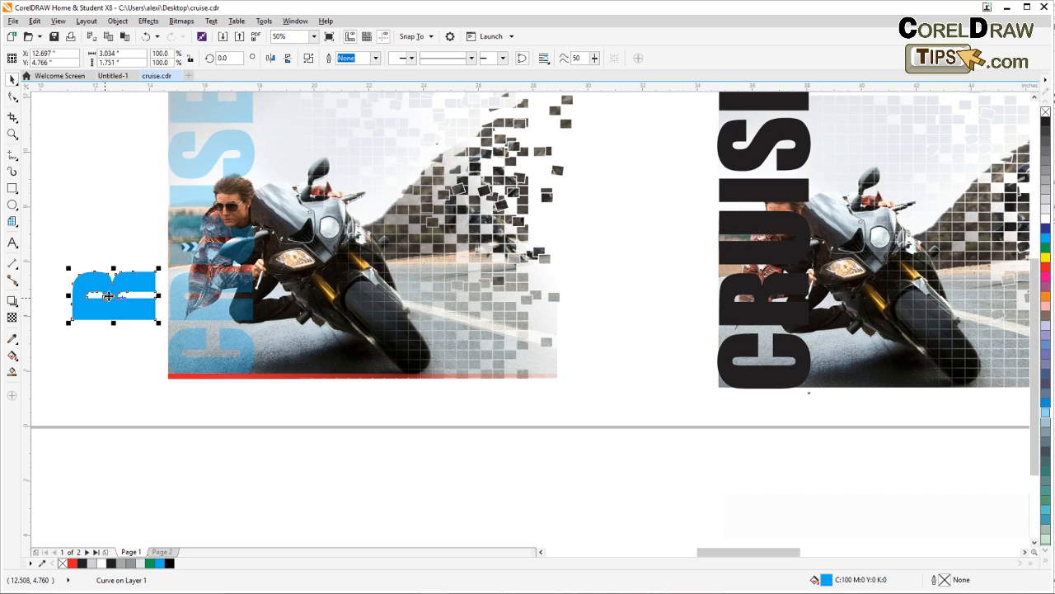
{"action": "left_click_drag", "start_coordinate": [110, 311], "coordinate": [185, 569]}
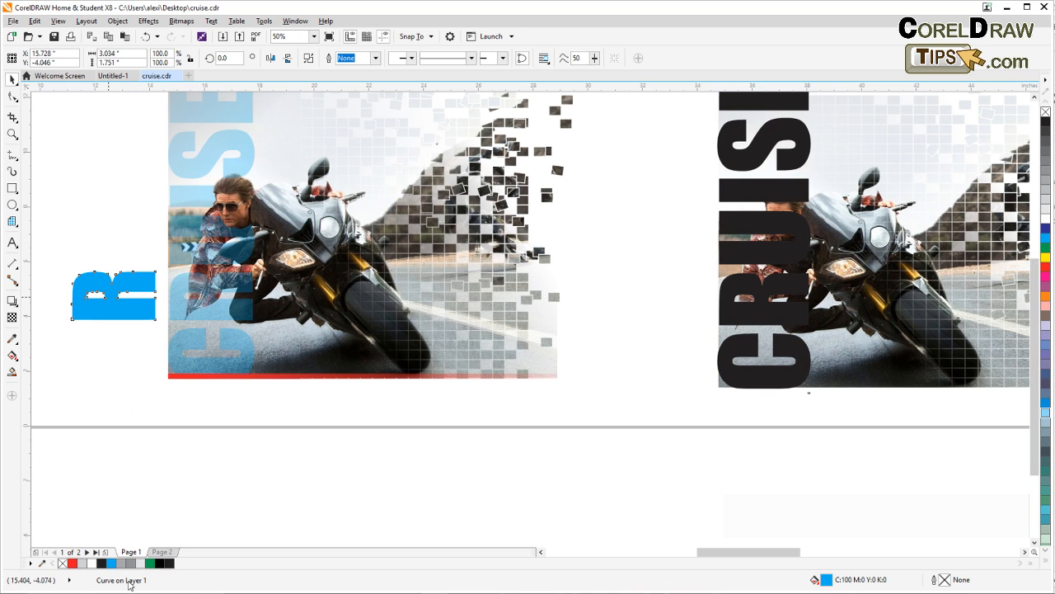
{"action": "left_click", "coordinate": [117, 531]}
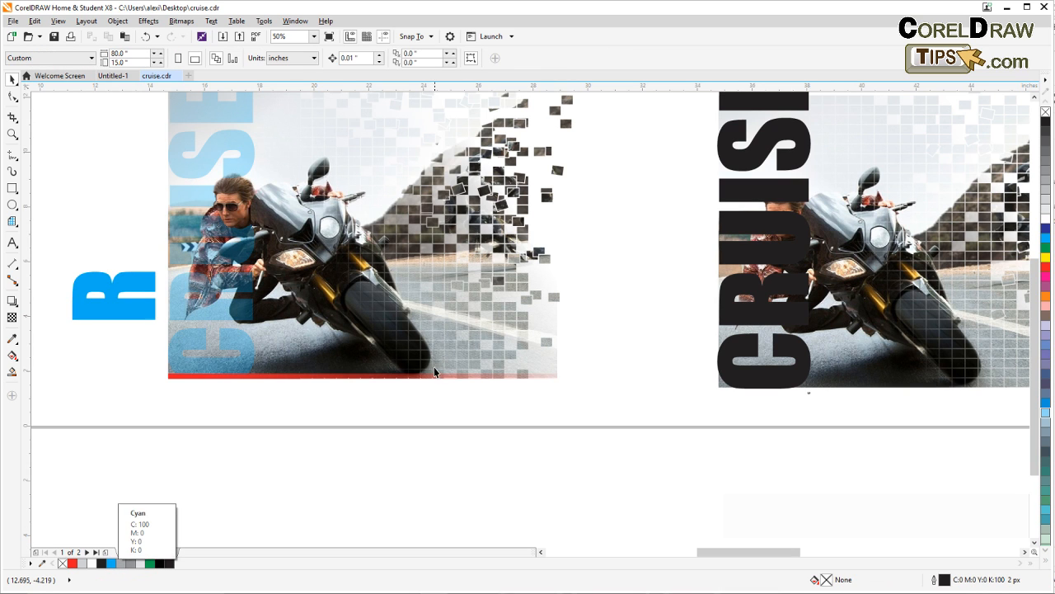
Fill the vertical CRUISE text on the recreated photo with the cyan from the document palette
{"action": "left_click_drag", "start_coordinate": [610, 371], "coordinate": [379, 434]}
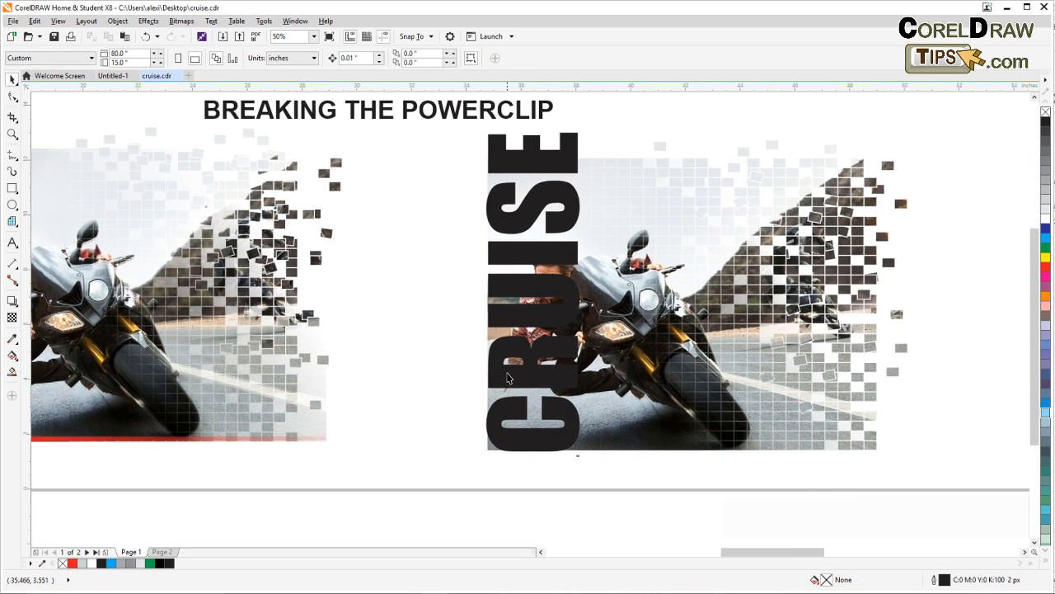
{"action": "left_click", "coordinate": [504, 381]}
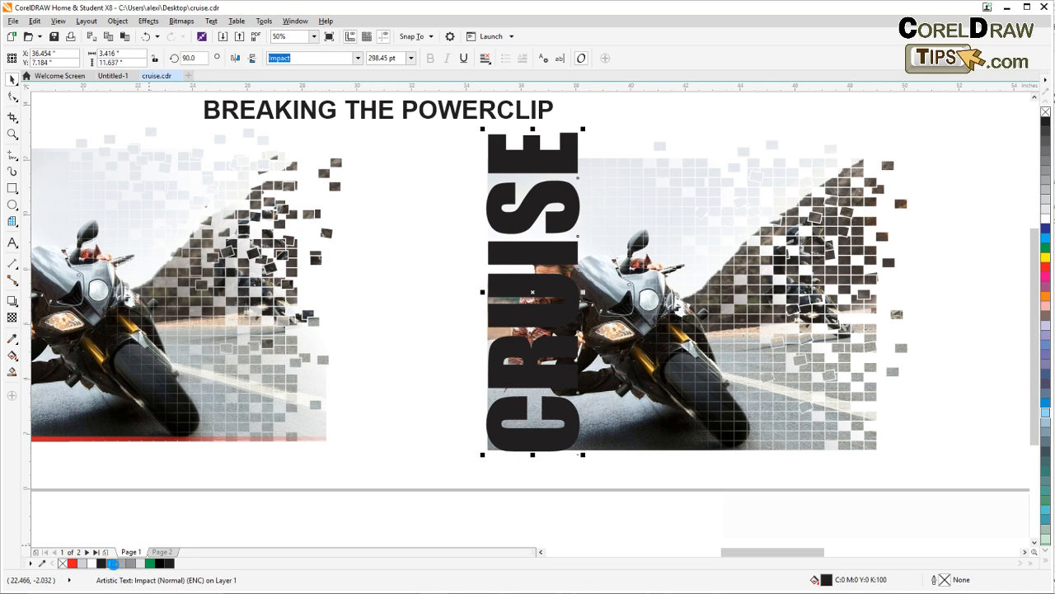
{"action": "left_click", "coordinate": [113, 563]}
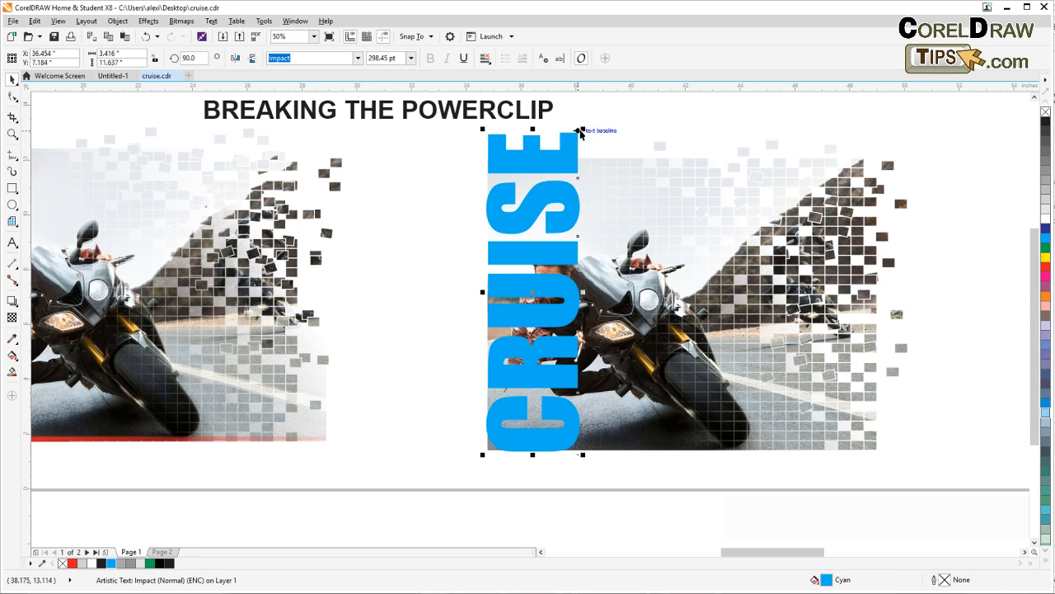
Scale the vertical CRUISE text proportionally to about 10.7 inches tall so it fits the height of the photo
{"action": "left_click_drag", "start_coordinate": [582, 130], "coordinate": [553, 153]}
{"action": "scroll", "coordinate": [575, 156], "scroll_direction": "up", "scroll_amount": 2}
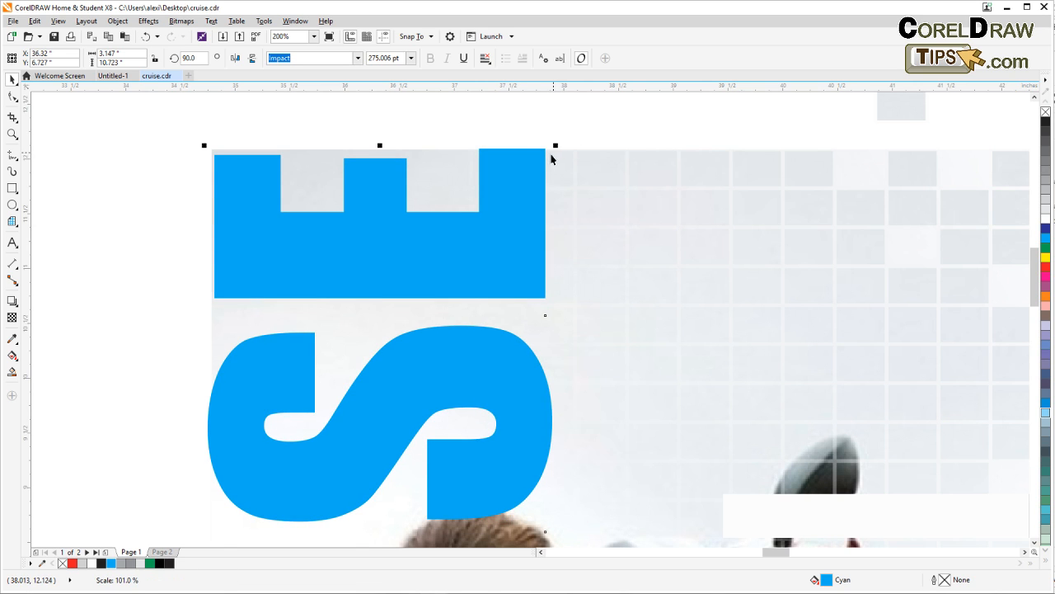
{"action": "scroll", "coordinate": [554, 153], "scroll_direction": "down", "scroll_amount": 1}
{"action": "scroll", "coordinate": [509, 185], "scroll_direction": "down", "scroll_amount": 2}
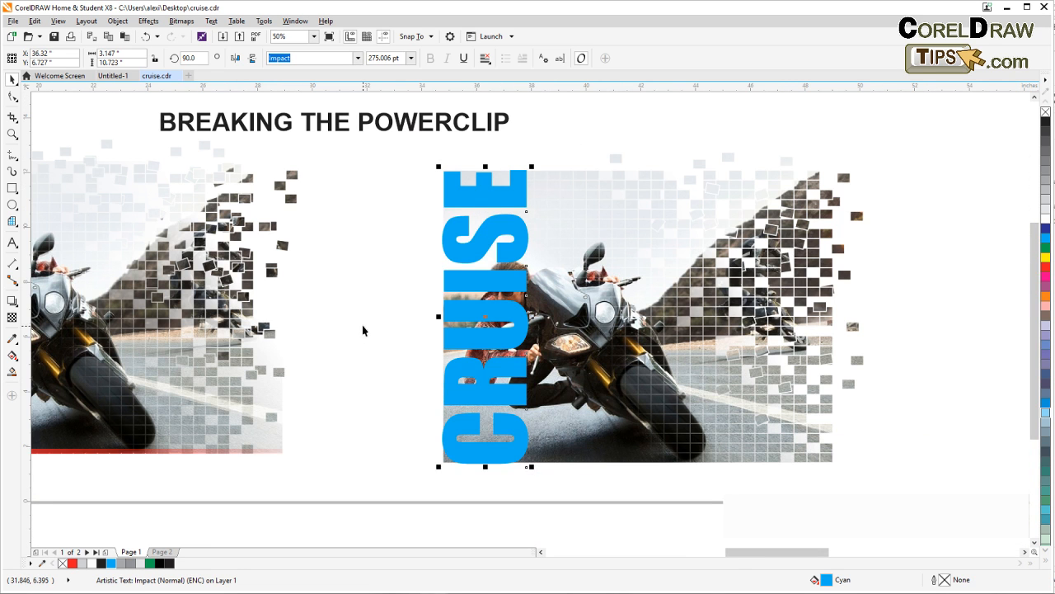
{"action": "left_click_drag", "start_coordinate": [374, 324], "coordinate": [448, 272]}
{"action": "left_click", "coordinate": [403, 307]}
Apply a uniform transparency of 56 to the cyan CRUISE text and deselect it
{"action": "left_click_drag", "start_coordinate": [403, 310], "coordinate": [496, 338]}
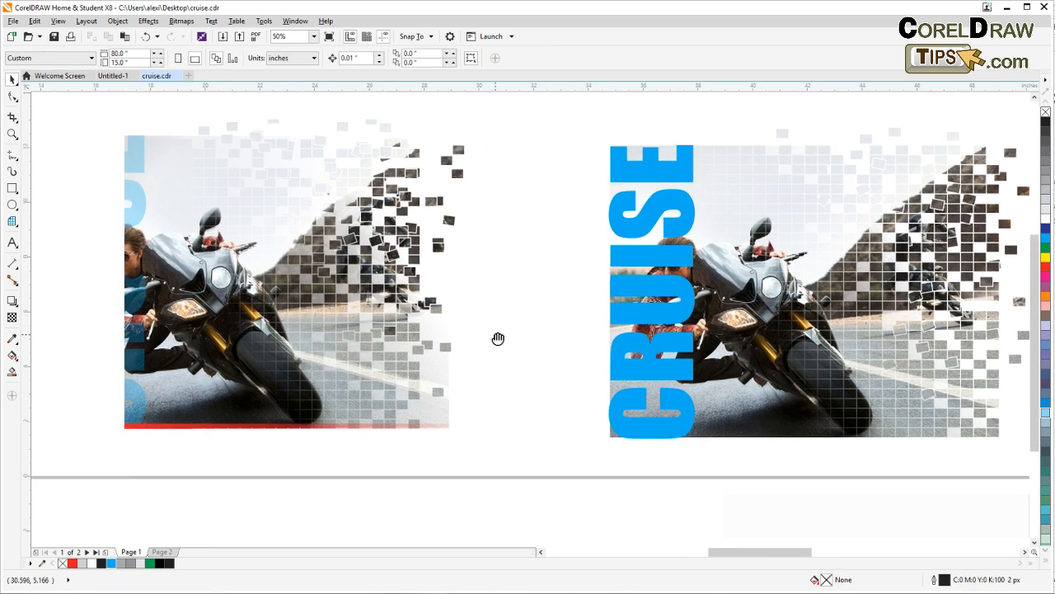
{"action": "left_click", "coordinate": [641, 321]}
{"action": "left_click_drag", "start_coordinate": [542, 330], "coordinate": [216, 354]}
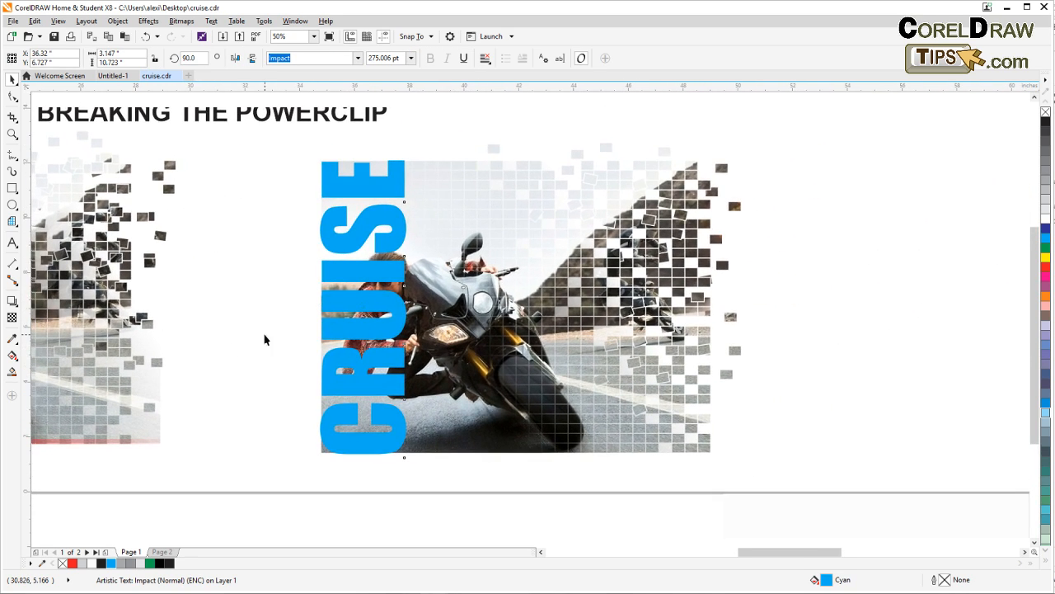
{"action": "left_click", "coordinate": [11, 318]}
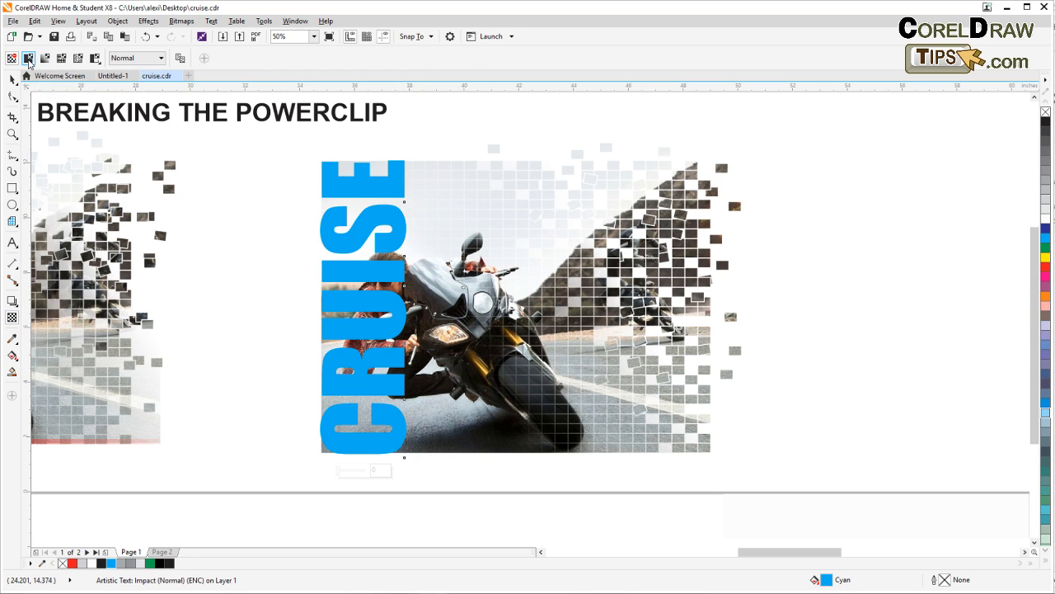
{"action": "left_click", "coordinate": [28, 59]}
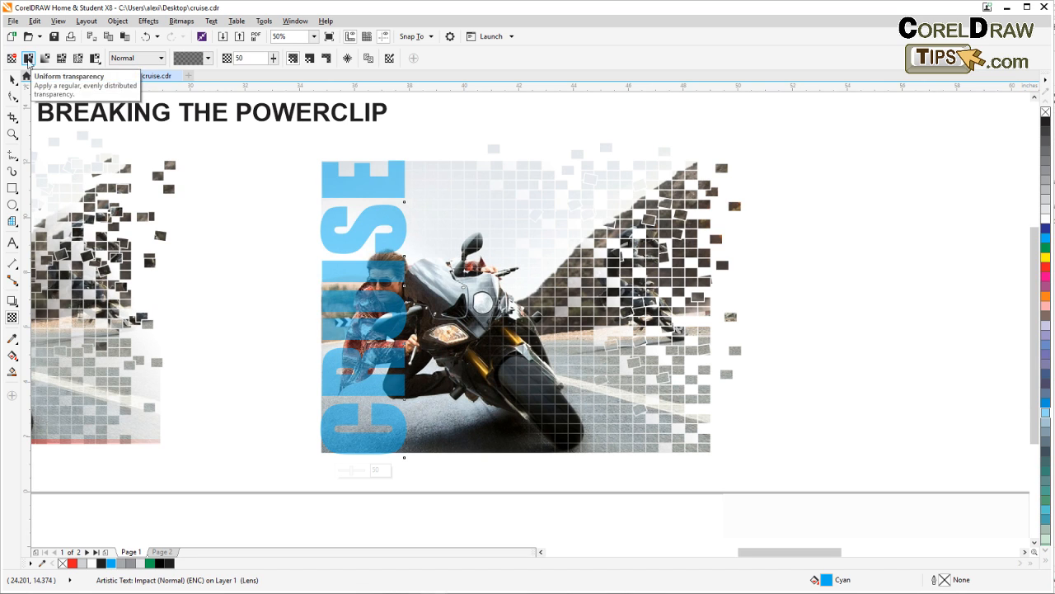
{"action": "left_click", "coordinate": [274, 60]}
{"action": "left_click_drag", "start_coordinate": [271, 71], "coordinate": [271, 73]}
{"action": "left_click", "coordinate": [274, 59]}
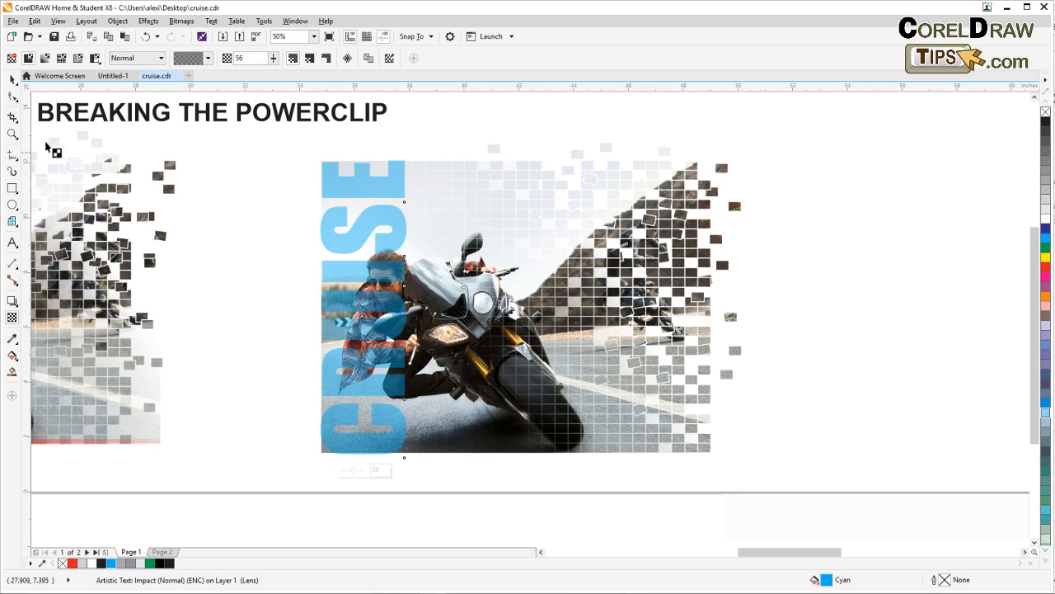
{"action": "left_click", "coordinate": [13, 78]}
{"action": "left_click", "coordinate": [197, 287]}
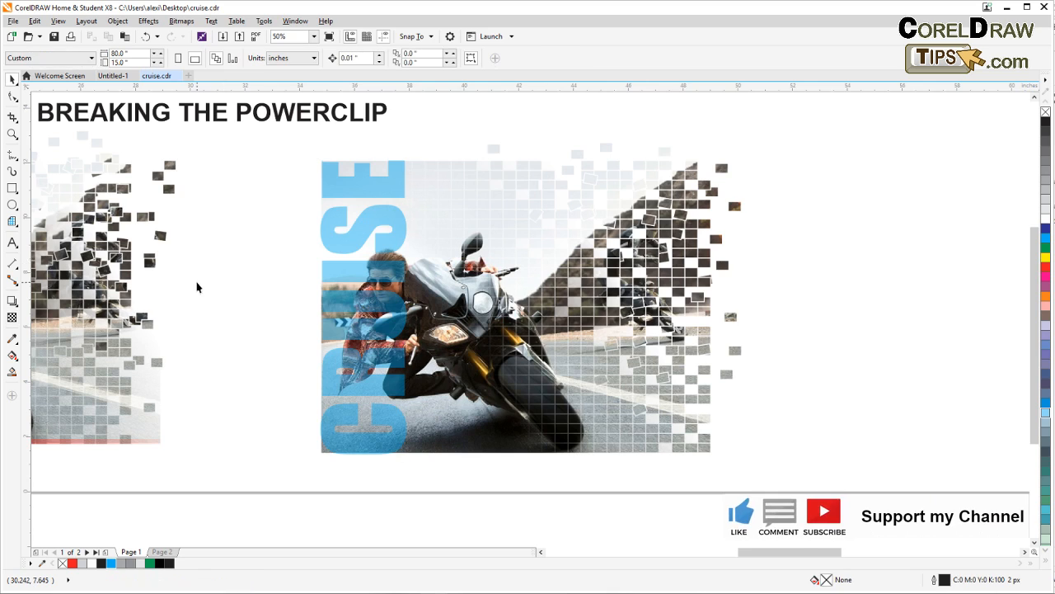
Cut through the letter I of the cyan CRUISE text with the Eraser, following the edge of the rider's hair and face
{"action": "left_click_drag", "start_coordinate": [197, 287], "coordinate": [500, 276]}
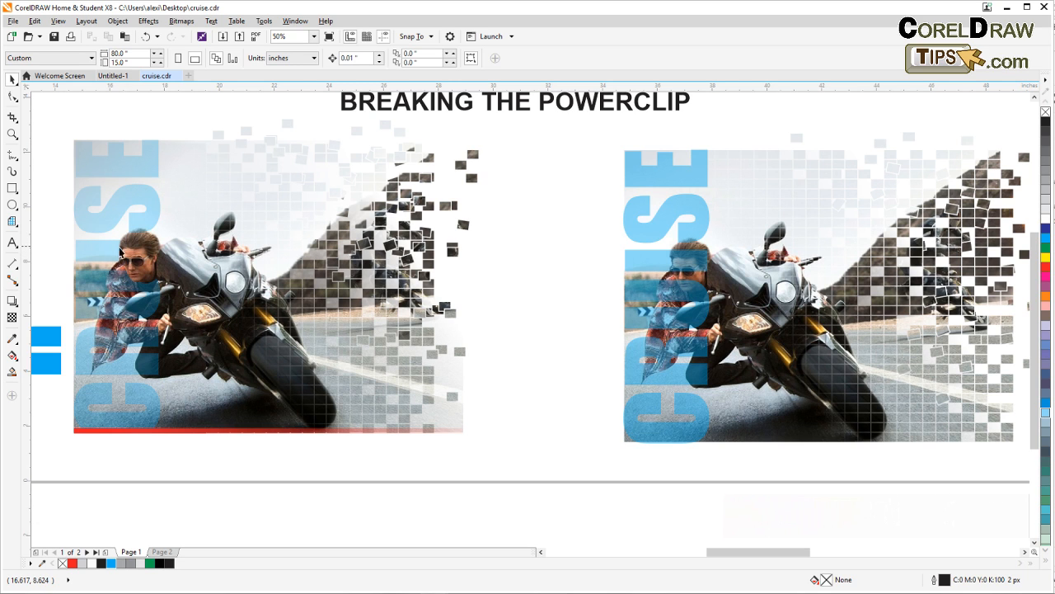
{"action": "left_click_drag", "start_coordinate": [536, 356], "coordinate": [327, 347]}
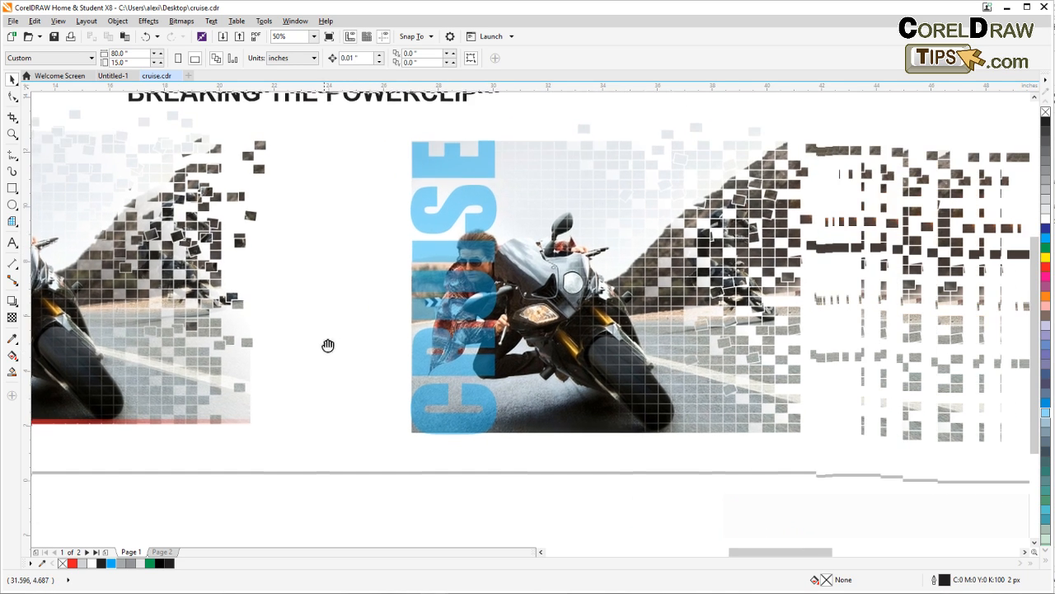
{"action": "scroll", "coordinate": [440, 288], "scroll_direction": "up", "scroll_amount": 1}
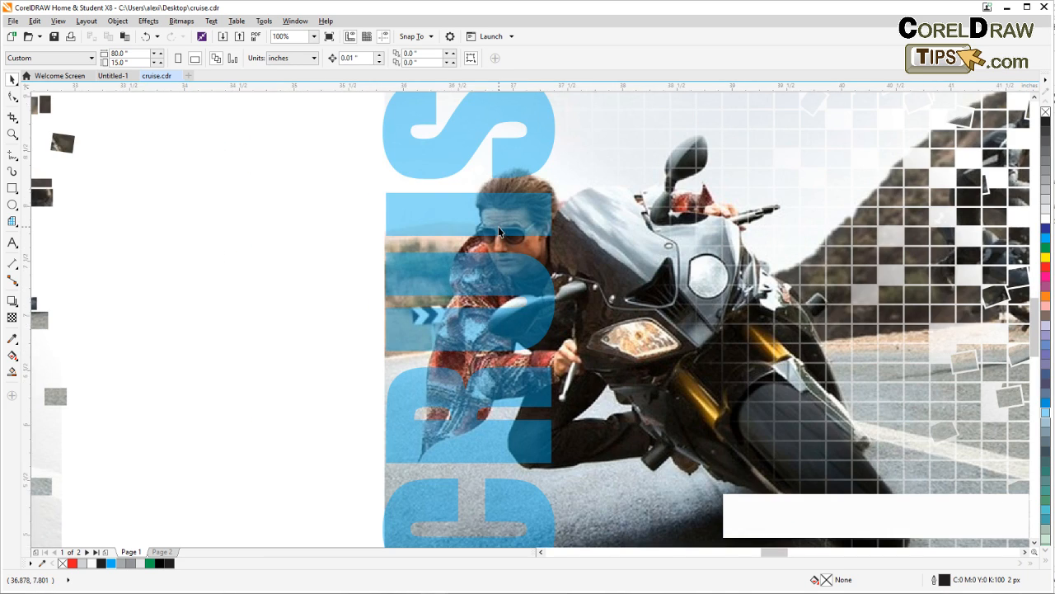
{"action": "scroll", "coordinate": [498, 226], "scroll_direction": "up", "scroll_amount": 1}
{"action": "left_click", "coordinate": [487, 226]}
{"action": "left_click_drag", "start_coordinate": [483, 229], "coordinate": [389, 303]}
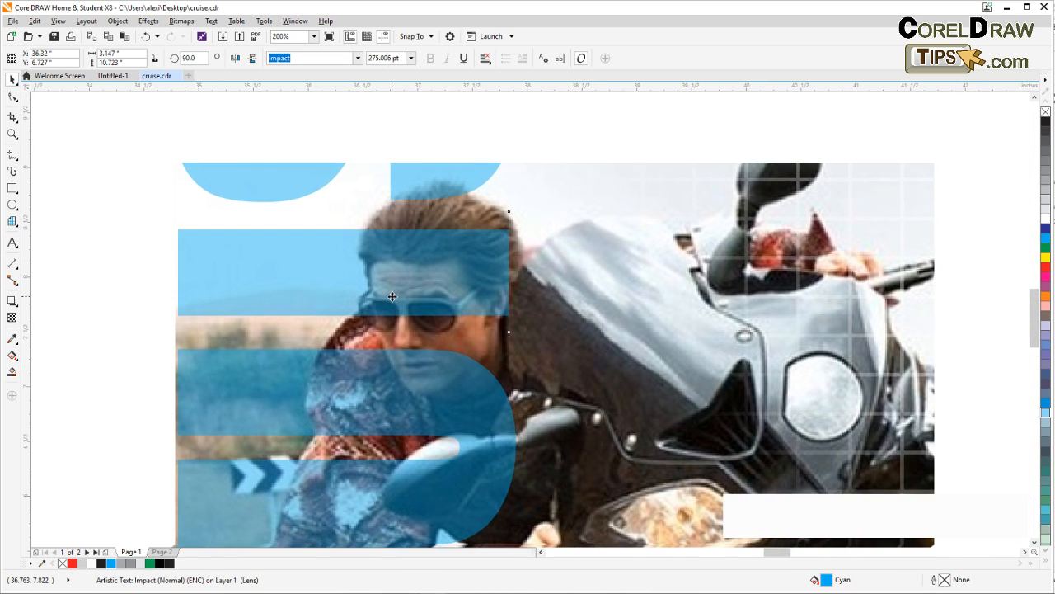
{"action": "left_click", "coordinate": [12, 118]}
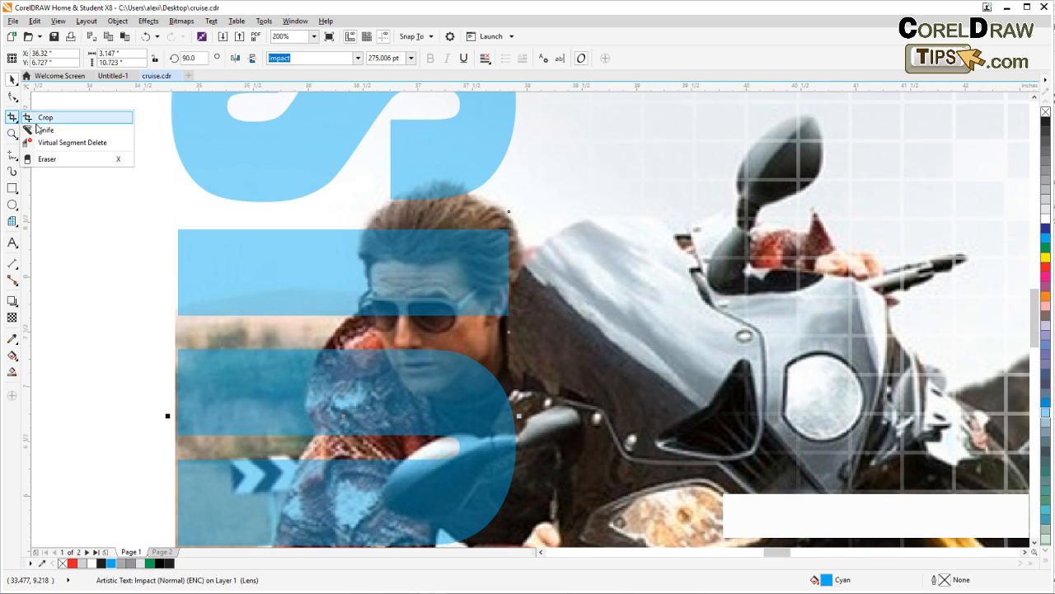
{"action": "left_click", "coordinate": [66, 159]}
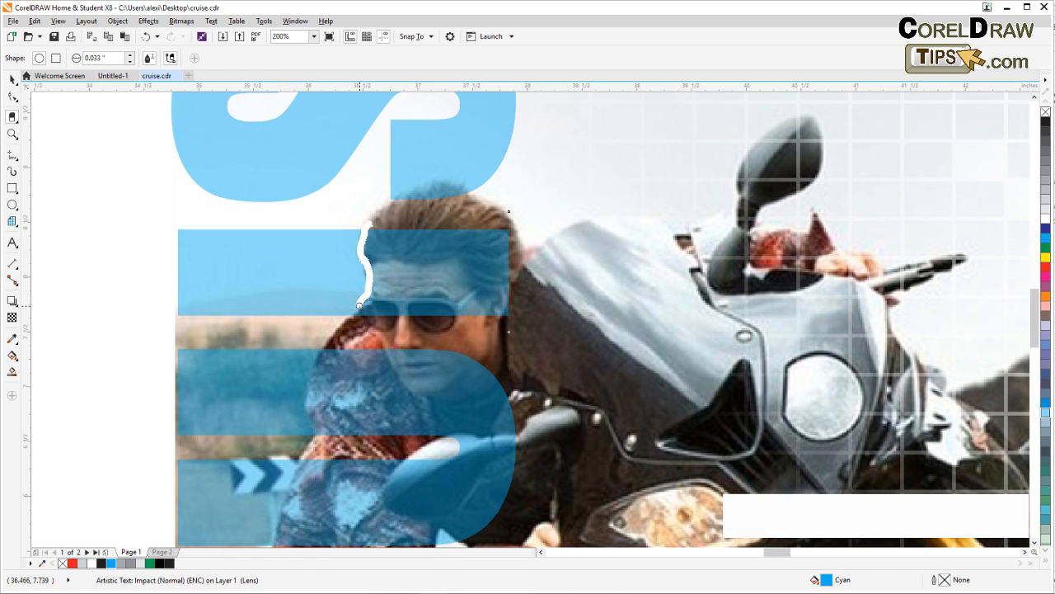
{"action": "left_click_drag", "start_coordinate": [361, 319], "coordinate": [361, 320]}
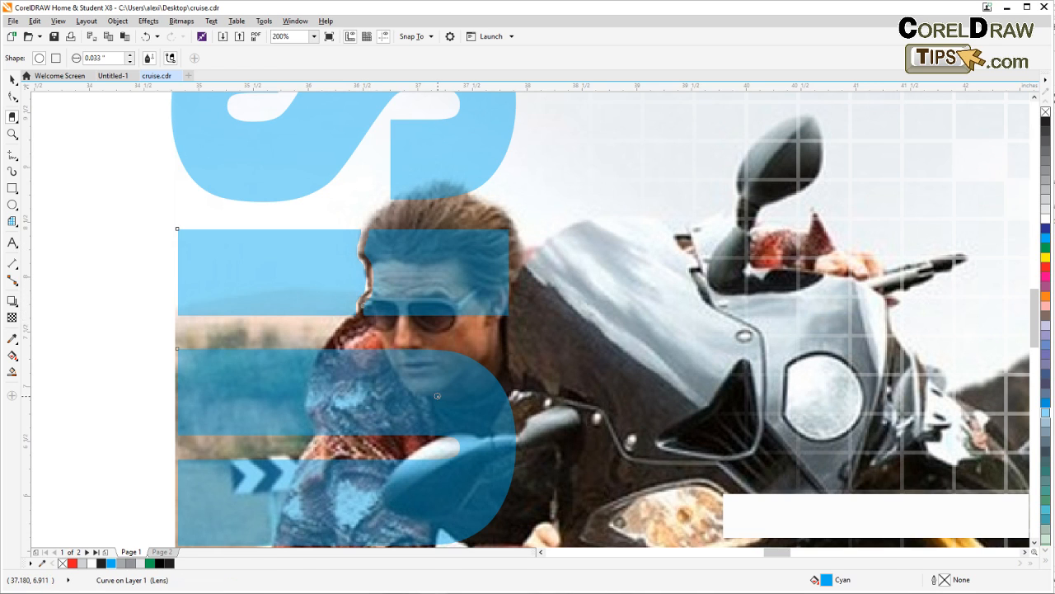
{"action": "left_click", "coordinate": [11, 80]}
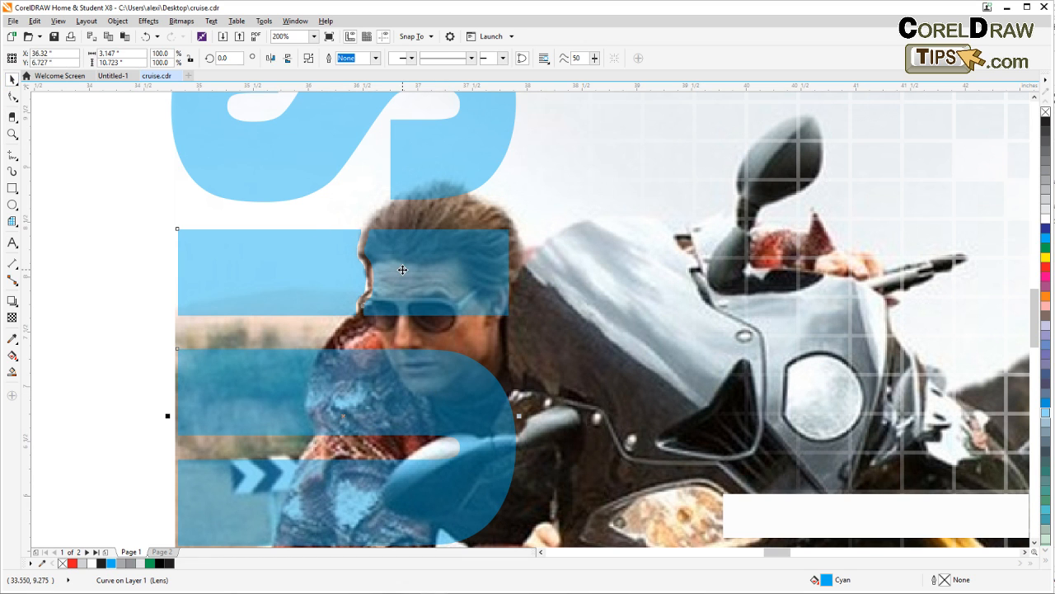
Erase a thin line through the letter U of the CRUISE lettering, following the rider's jaw and chin
{"action": "scroll", "coordinate": [392, 301], "scroll_direction": "down", "scroll_amount": 3}
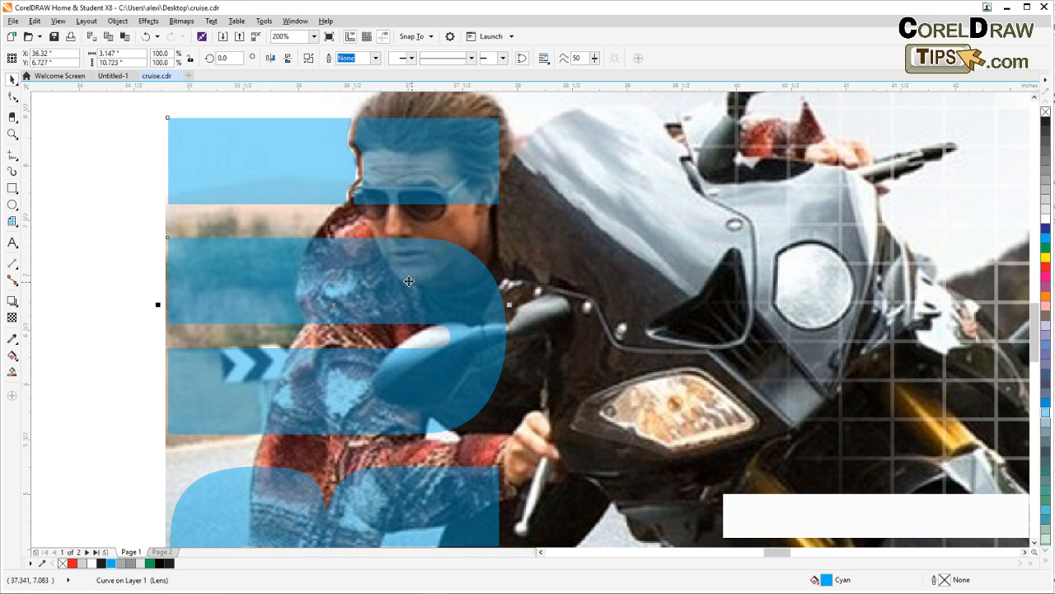
{"action": "left_click", "coordinate": [13, 116]}
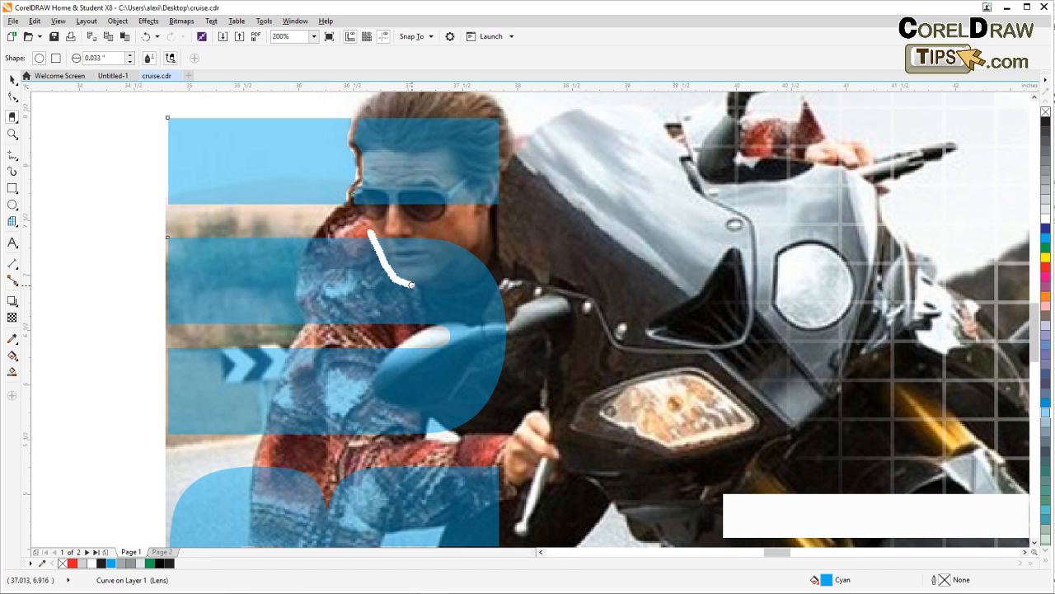
{"action": "left_click_drag", "start_coordinate": [424, 284], "coordinate": [439, 280]}
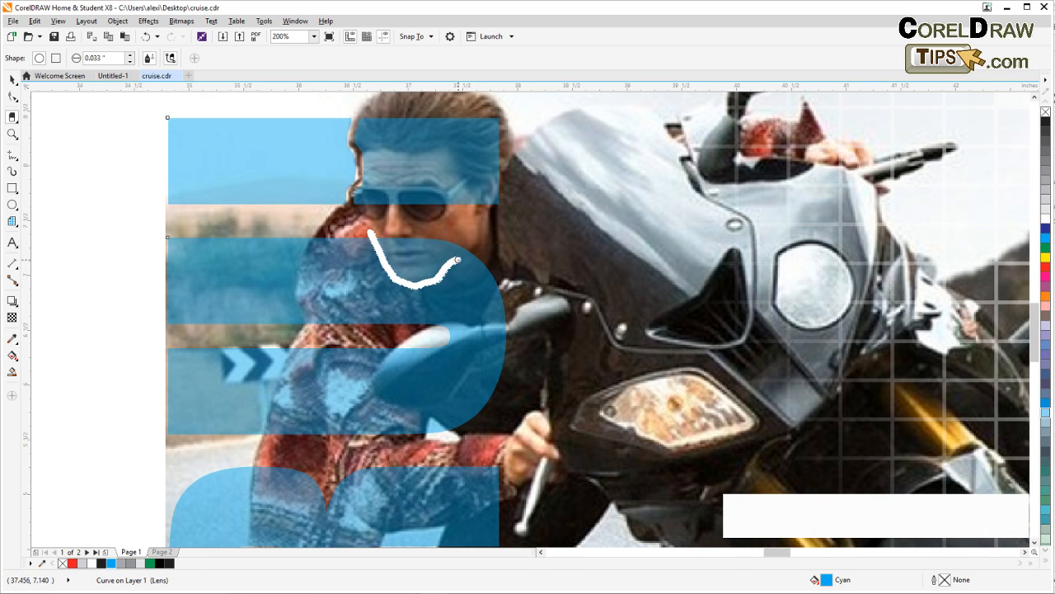
{"action": "left_click_drag", "start_coordinate": [479, 248], "coordinate": [481, 247]}
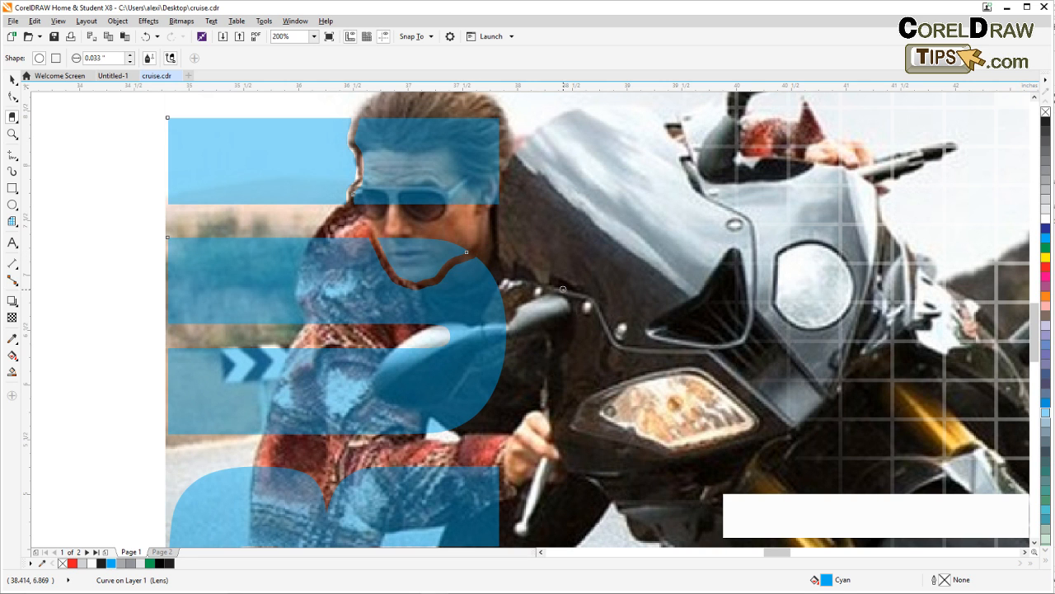
{"action": "left_click", "coordinate": [13, 77]}
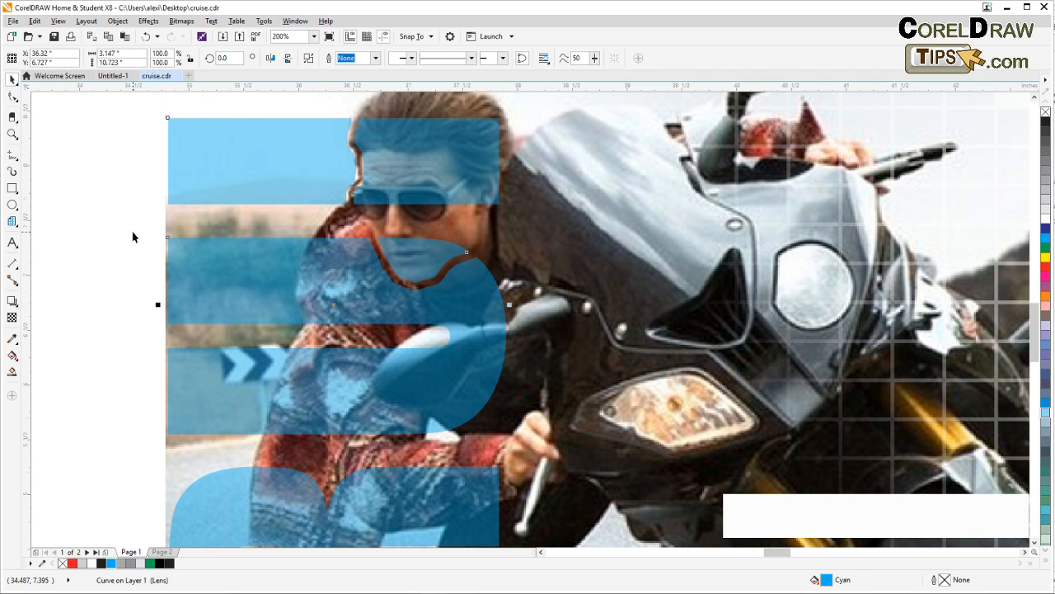
Break the cut CRUISE curve apart into separate pieces
{"action": "scroll", "coordinate": [131, 231], "scroll_direction": "down", "scroll_amount": 1}
{"action": "left_click_drag", "start_coordinate": [132, 232], "coordinate": [191, 238]}
{"action": "scroll", "coordinate": [195, 239], "scroll_direction": "down", "scroll_amount": 1}
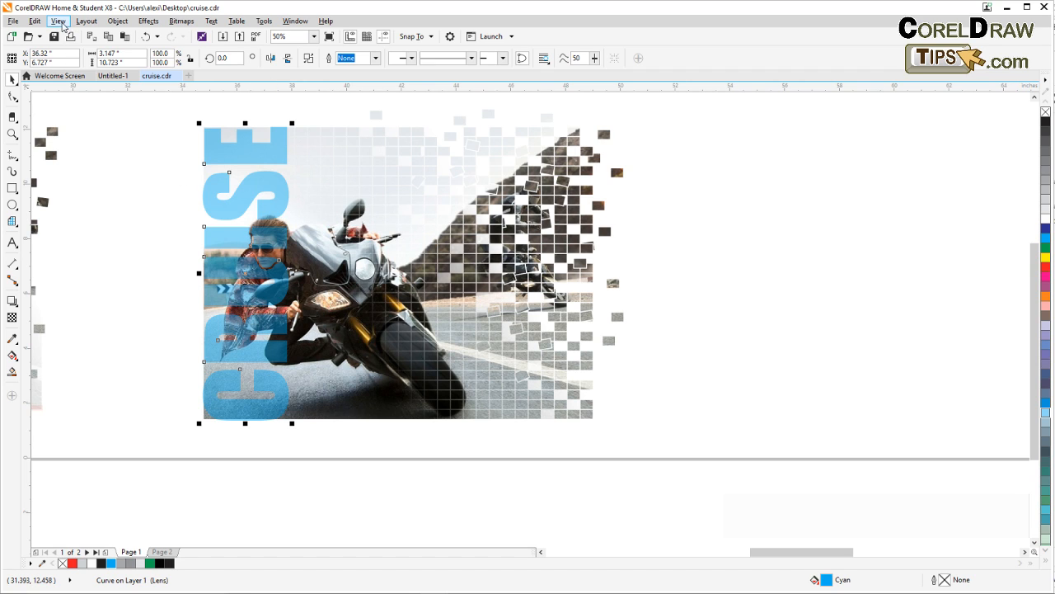
{"action": "left_click", "coordinate": [117, 21]}
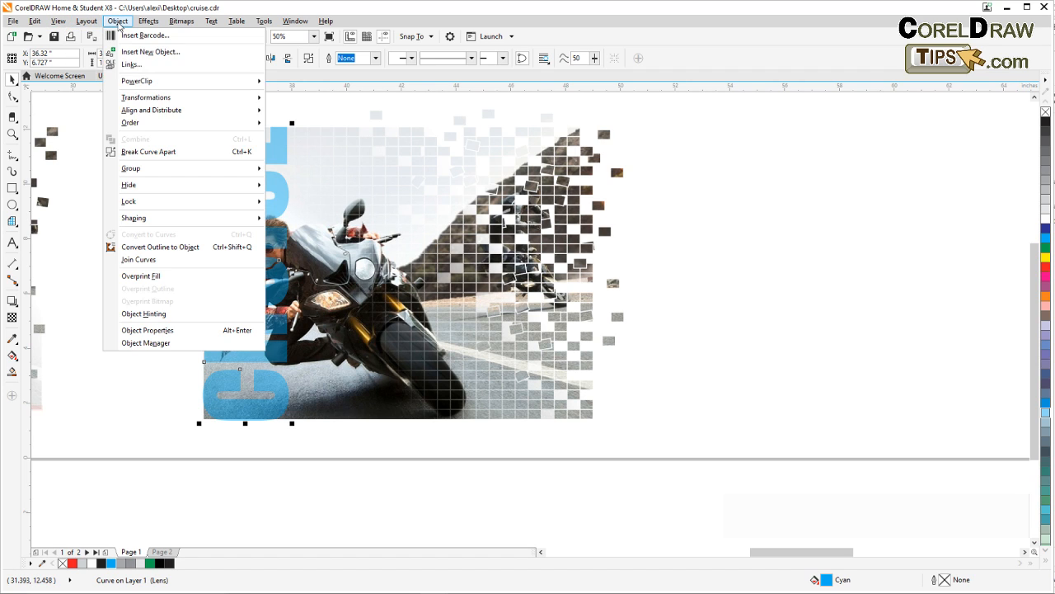
{"action": "left_click", "coordinate": [151, 152]}
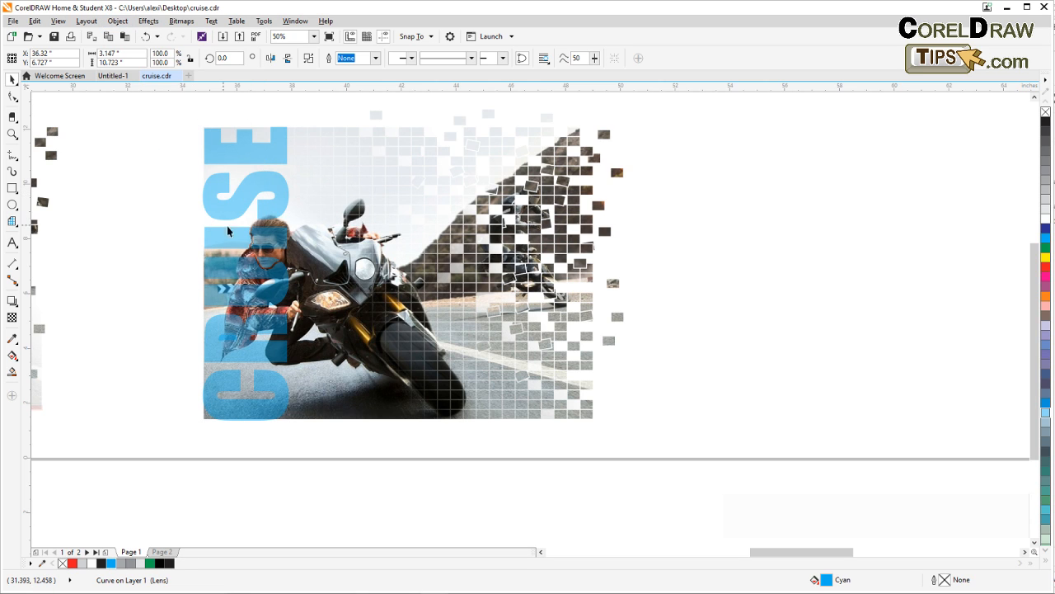
Delete the cut-off cyan pieces of the I and U that cover the rider's face and chin
{"action": "left_click", "coordinate": [270, 238]}
{"action": "left_click_drag", "start_coordinate": [270, 238], "coordinate": [140, 193]}
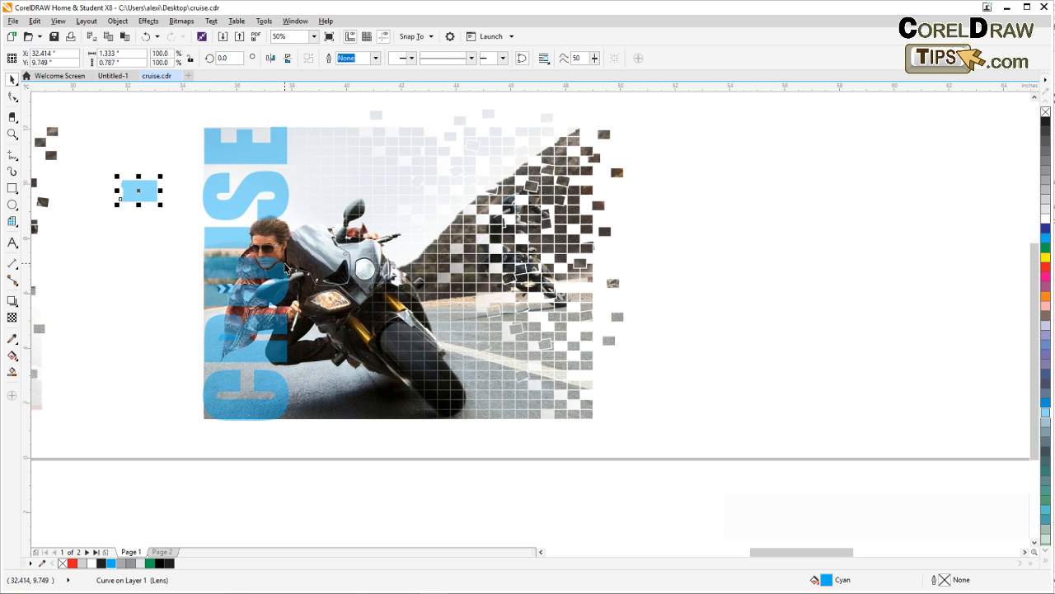
{"action": "key", "text": "Delete"}
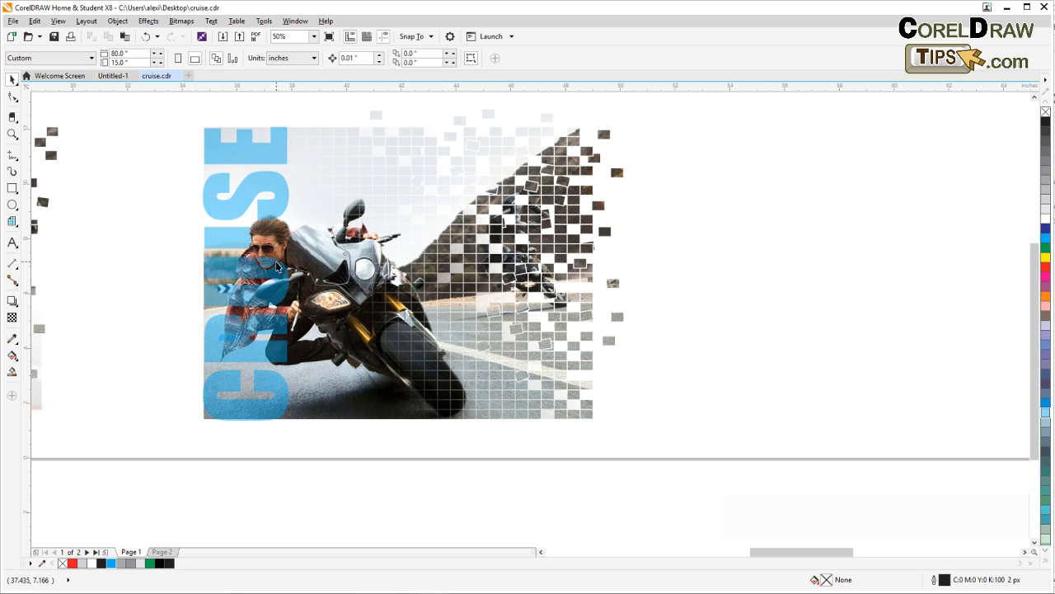
{"action": "left_click", "coordinate": [273, 264]}
{"action": "key", "text": "Escape"}
{"action": "scroll", "coordinate": [268, 262], "scroll_direction": "up", "scroll_amount": 1}
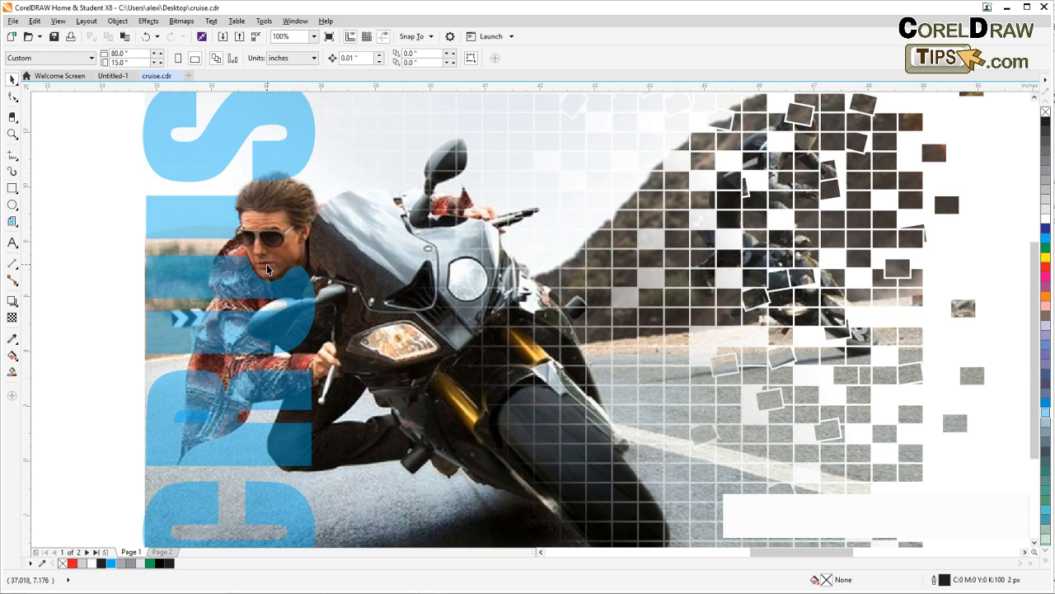
{"action": "scroll", "coordinate": [267, 268], "scroll_direction": "down", "scroll_amount": 1}
Draw a thin rectangle about 14.5 inches wide and 0.2 inches tall along the bottom edge of the recreated photo
{"action": "left_click_drag", "start_coordinate": [183, 309], "coordinate": [401, 282]}
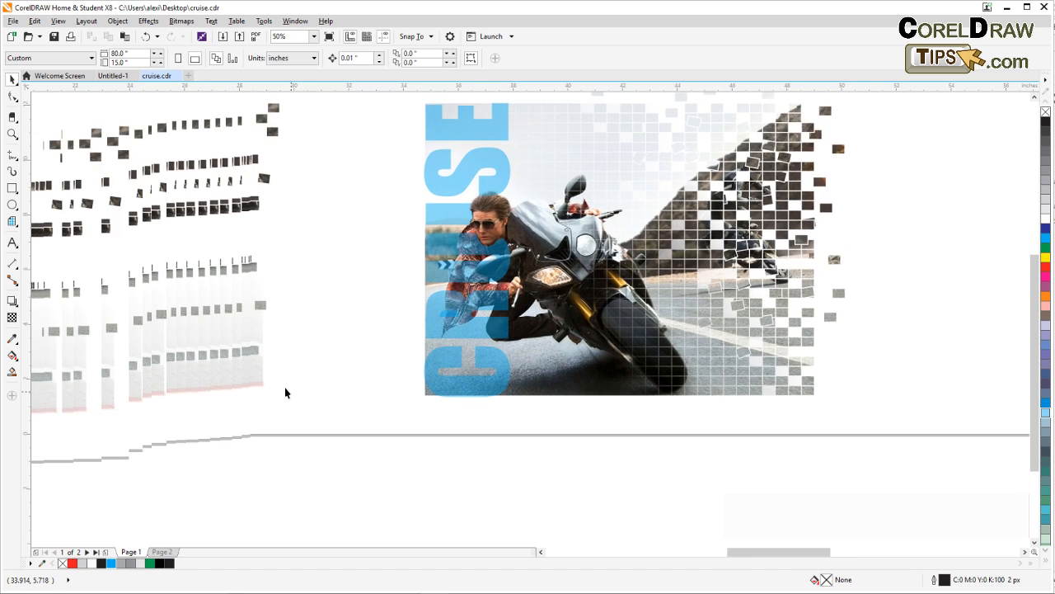
{"action": "left_click_drag", "start_coordinate": [285, 393], "coordinate": [427, 384]}
{"action": "left_click_drag", "start_coordinate": [135, 400], "coordinate": [263, 394]}
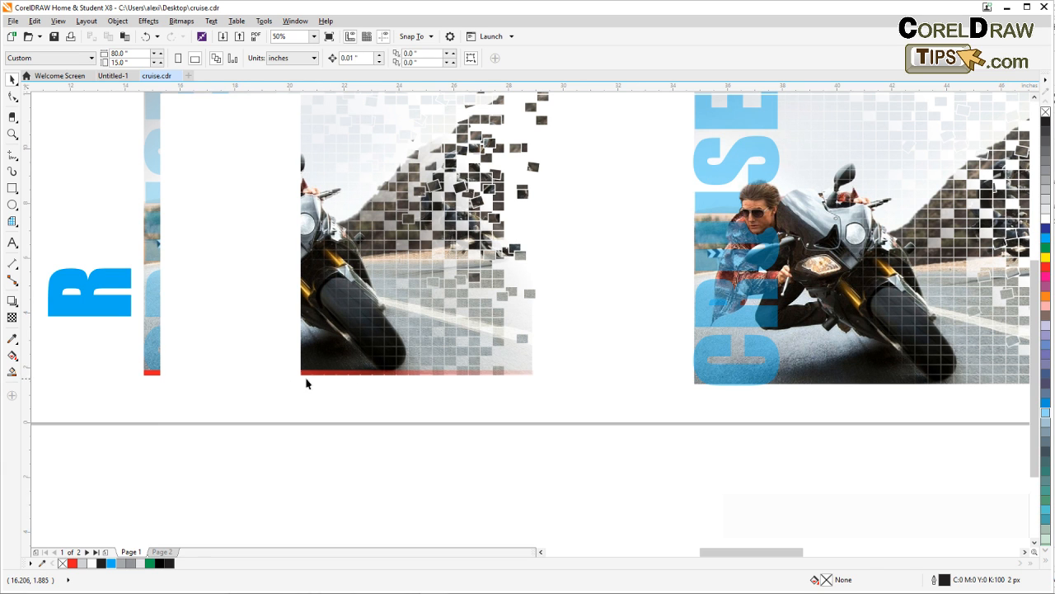
{"action": "left_click_drag", "start_coordinate": [483, 415], "coordinate": [50, 377]}
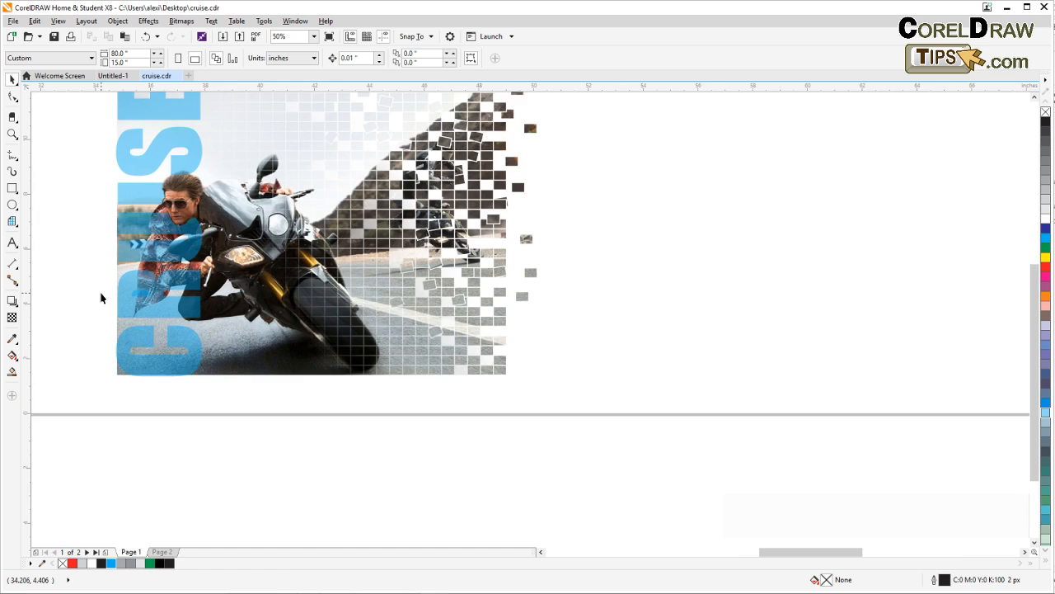
{"action": "left_click_drag", "start_coordinate": [101, 298], "coordinate": [122, 327]}
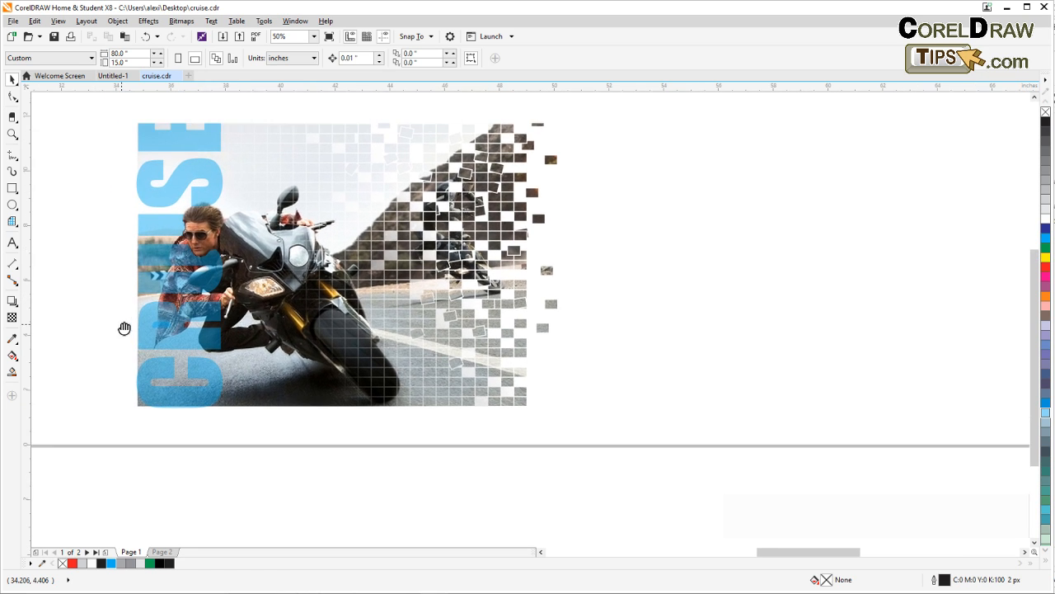
{"action": "left_click", "coordinate": [13, 188]}
{"action": "left_click_drag", "start_coordinate": [138, 406], "coordinate": [537, 413]}
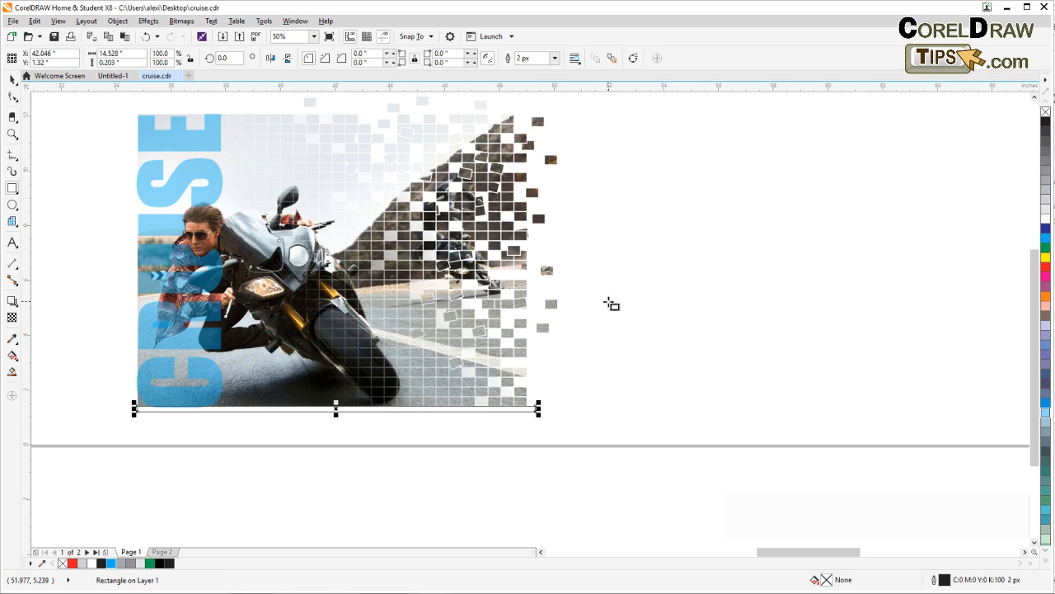
Fill the thin rectangle with the red from the document palette and remove its outline
{"action": "left_click", "coordinate": [73, 562]}
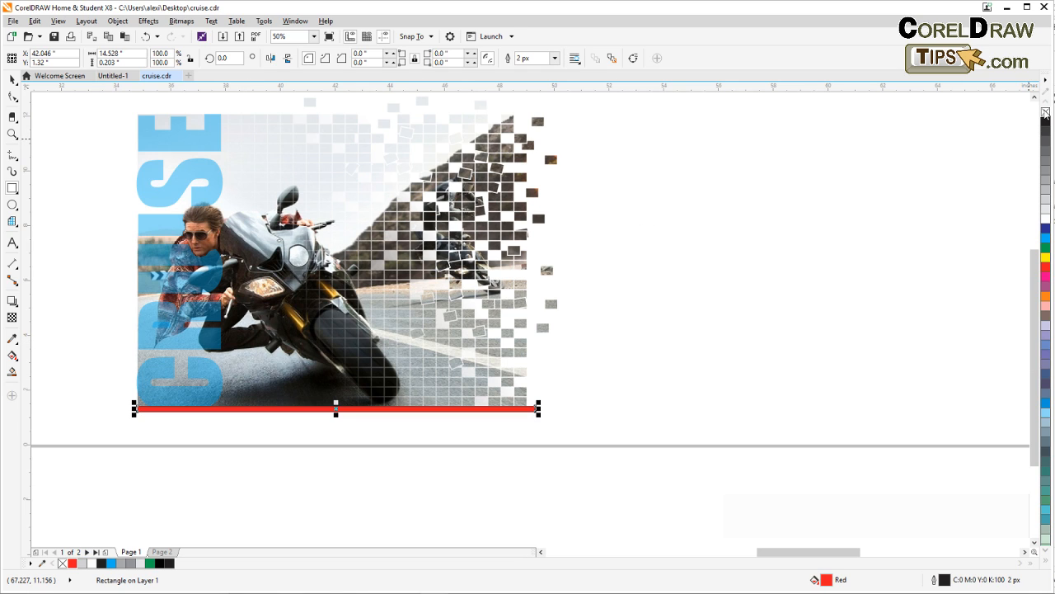
{"action": "right_click", "coordinate": [1045, 113]}
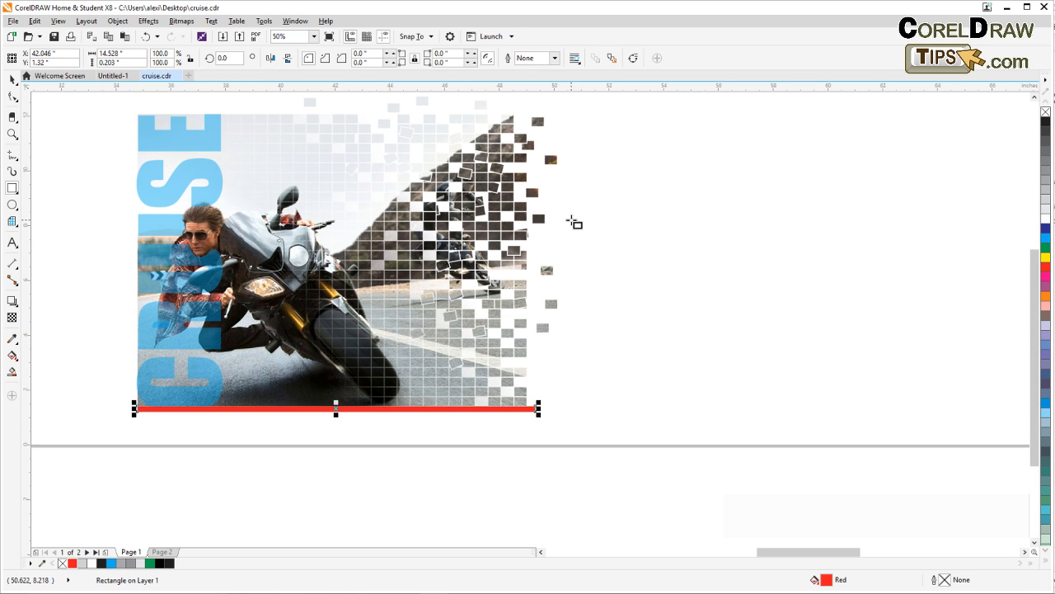
{"action": "left_click", "coordinate": [11, 77]}
Apply a linear transparency to the red bar, fading from opaque on its left part to 100 toward its right end, and deselect it
{"action": "left_click", "coordinate": [12, 319]}
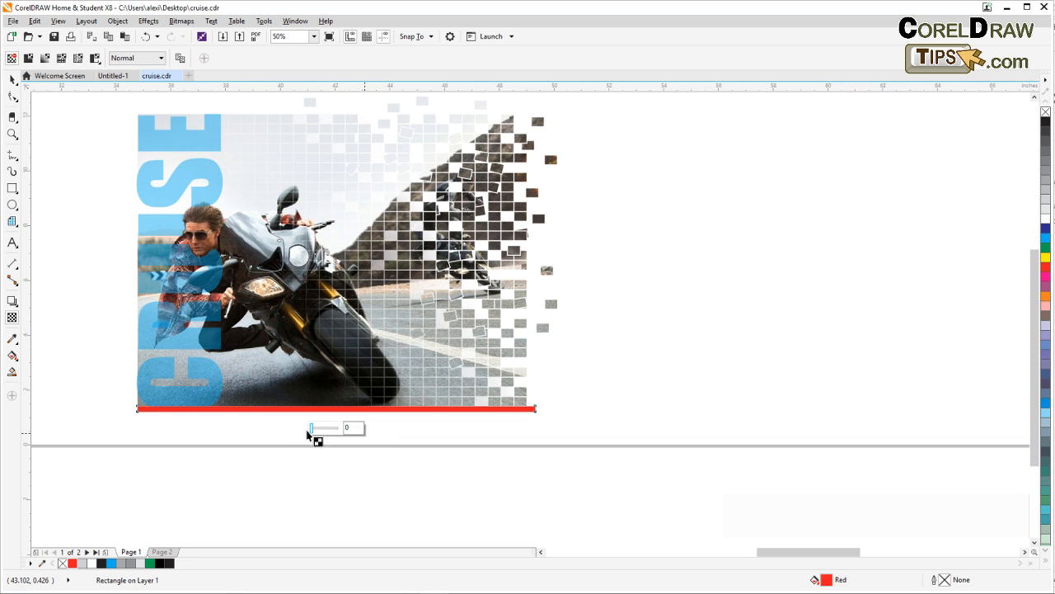
{"action": "left_click_drag", "start_coordinate": [273, 409], "coordinate": [449, 412]}
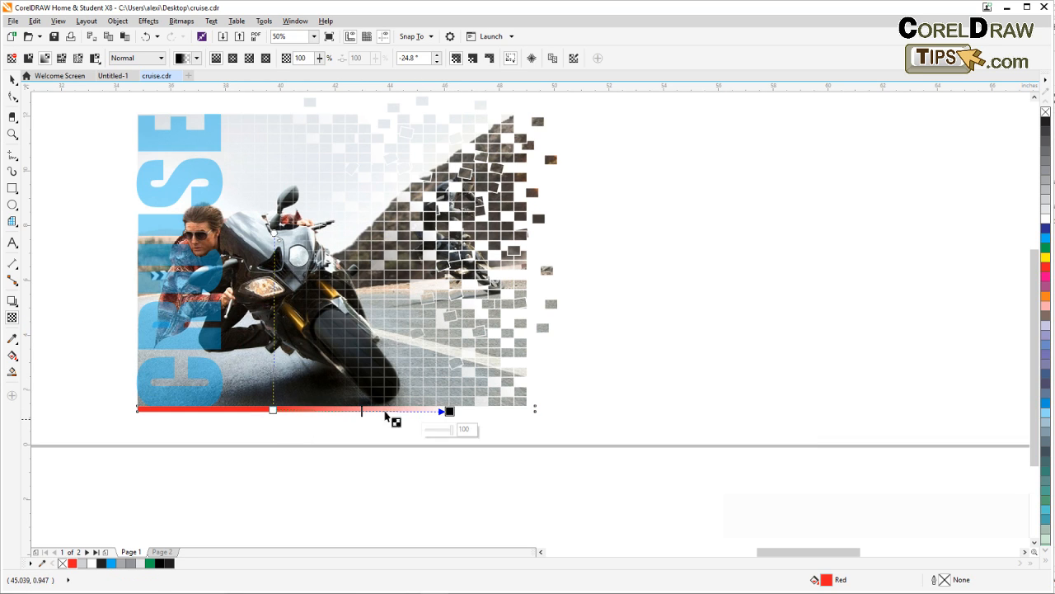
{"action": "left_click", "coordinate": [13, 79]}
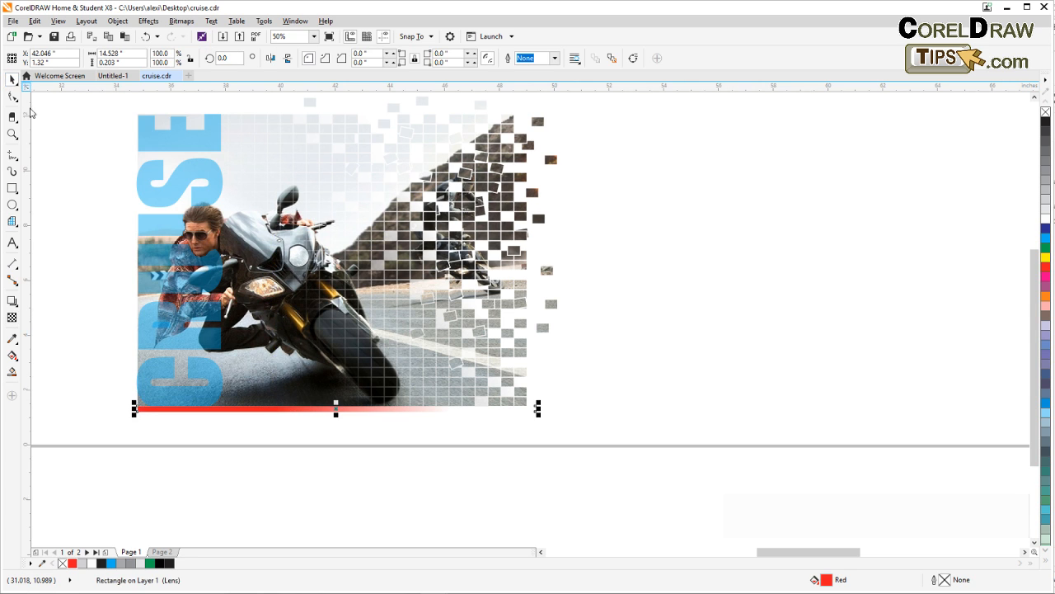
{"action": "left_click", "coordinate": [106, 364]}
Delete the leftover opaque R beside the finished example and select the recreated photo's bitmap
{"action": "left_click_drag", "start_coordinate": [106, 366], "coordinate": [428, 438]}
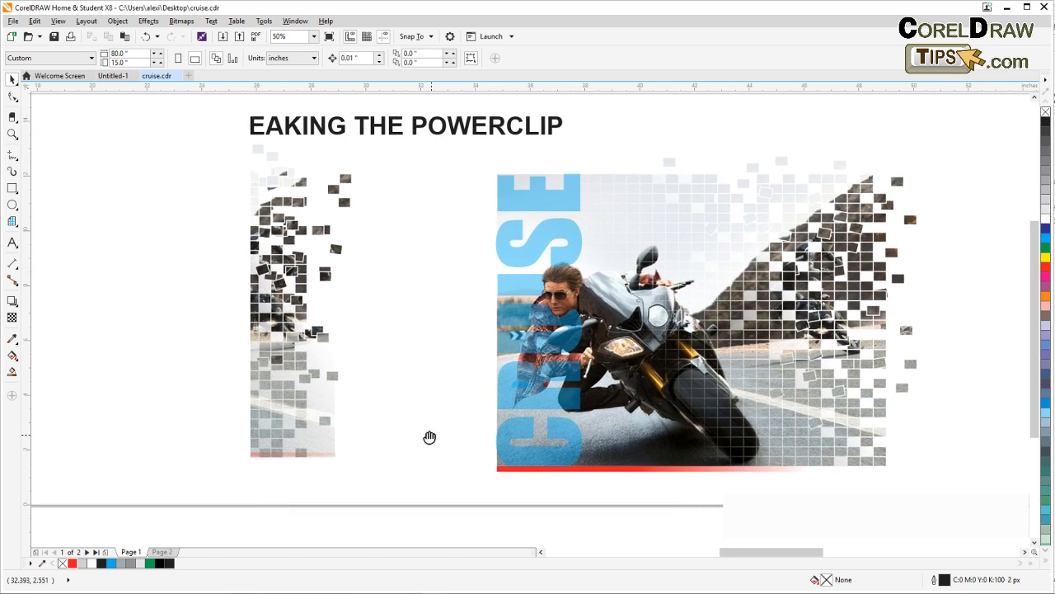
{"action": "scroll", "coordinate": [426, 437], "scroll_direction": "down", "scroll_amount": 2}
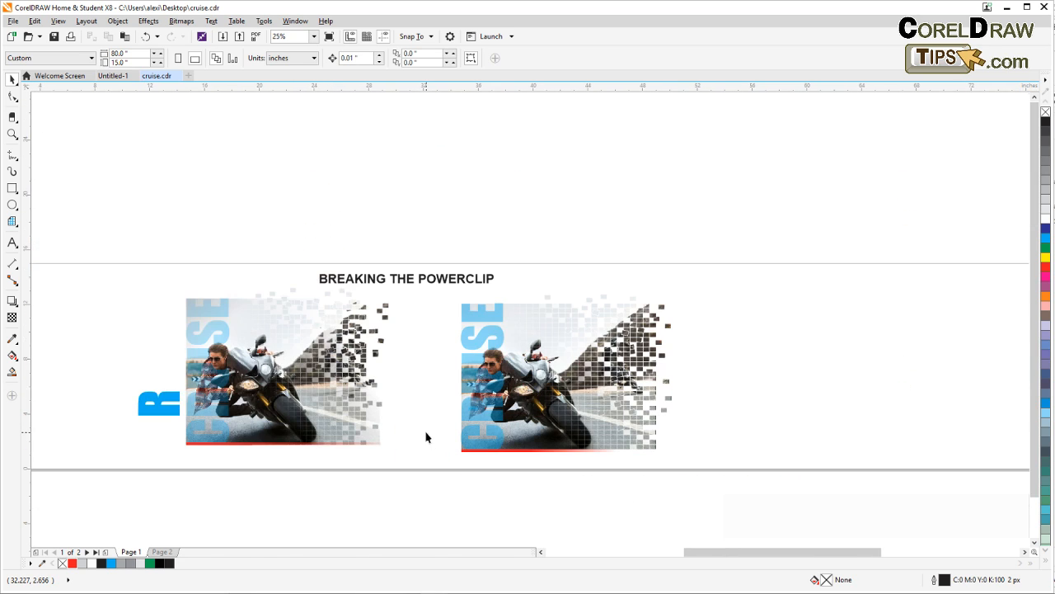
{"action": "left_click", "coordinate": [150, 415]}
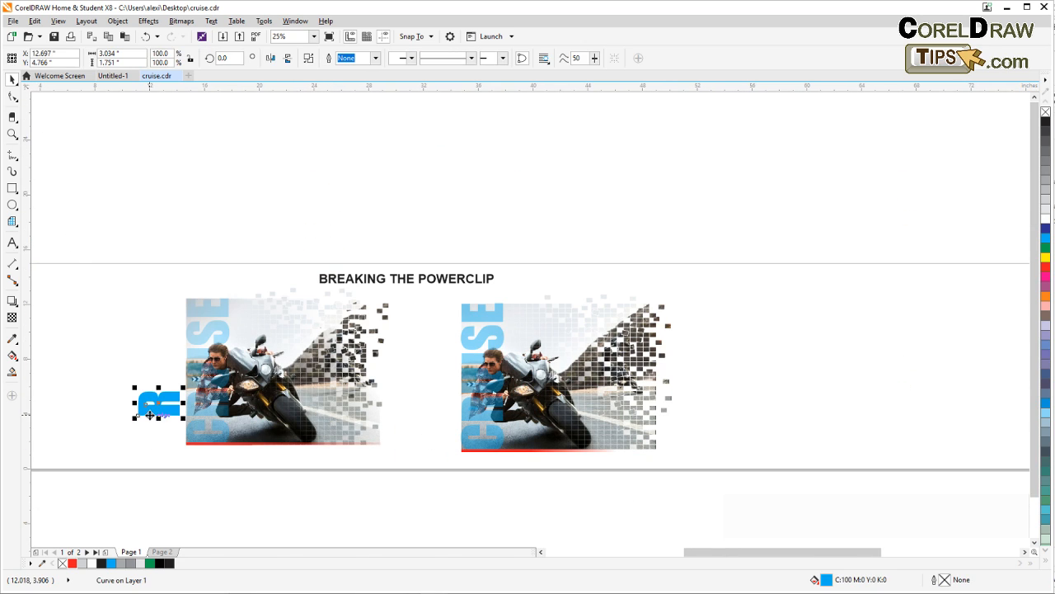
{"action": "key", "text": "Delete"}
{"action": "key", "text": "F4"}
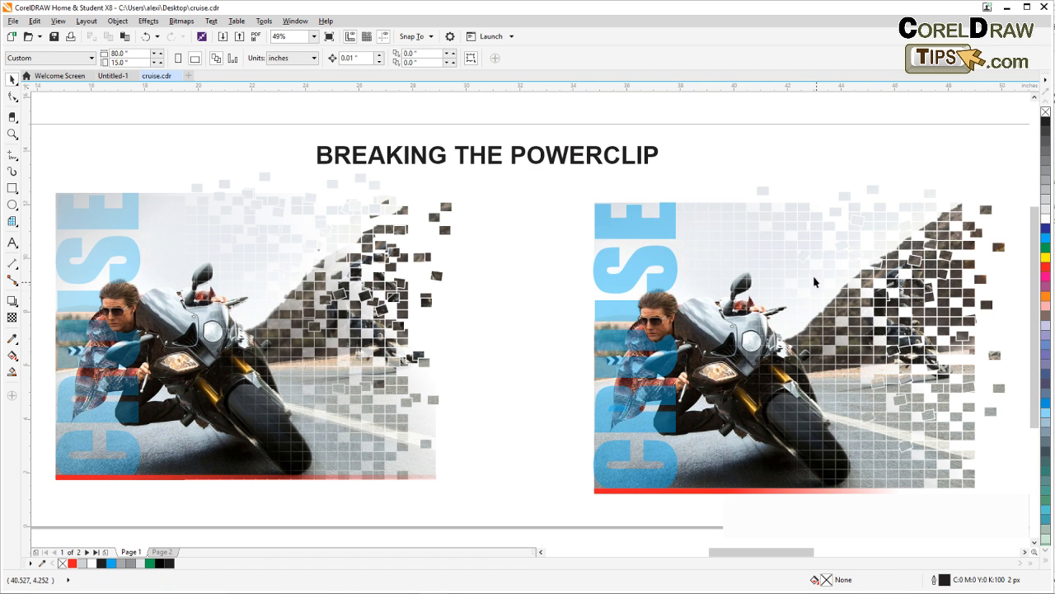
{"action": "left_click", "coordinate": [789, 260]}
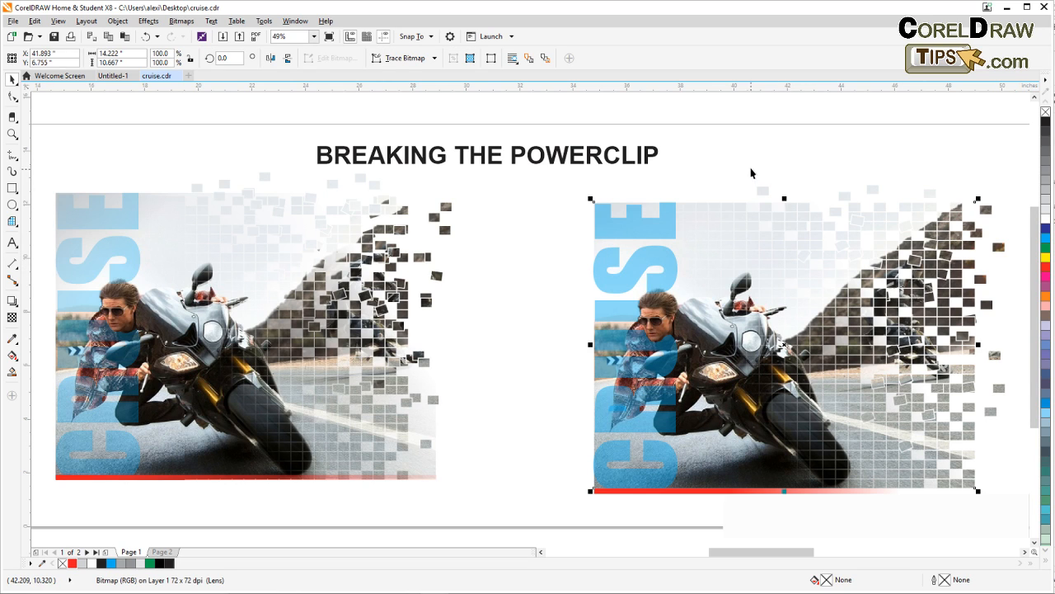
Clear the selection and examine the recreated motorcycle design up close, including its scattered squares, CRUISE lettering and fading red bar
{"action": "left_click", "coordinate": [747, 181]}
{"action": "left_click", "coordinate": [741, 206]}
{"action": "left_click", "coordinate": [735, 162]}
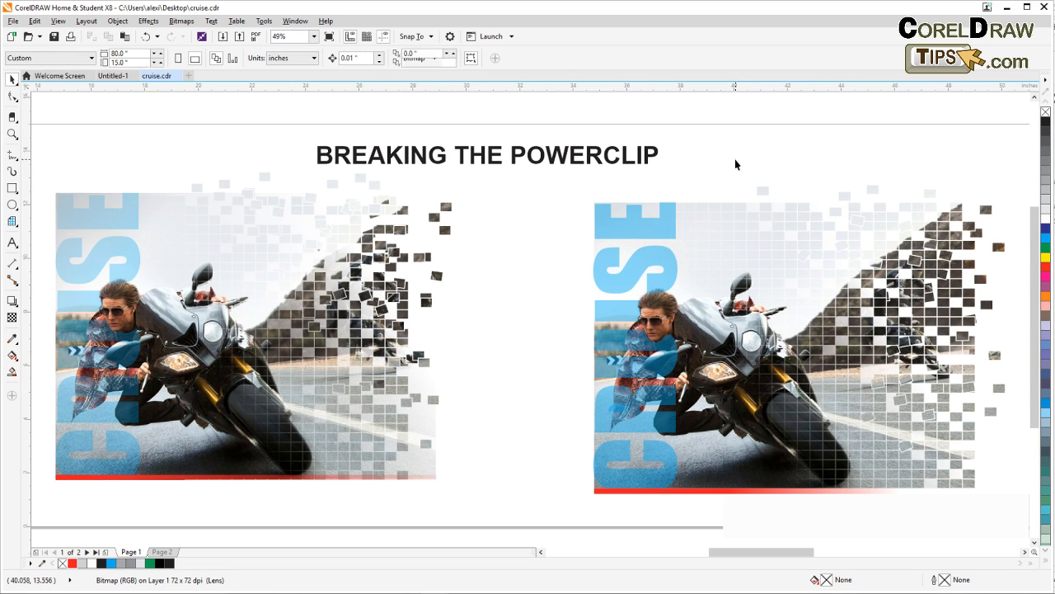
{"action": "left_click_drag", "start_coordinate": [735, 164], "coordinate": [752, 223]}
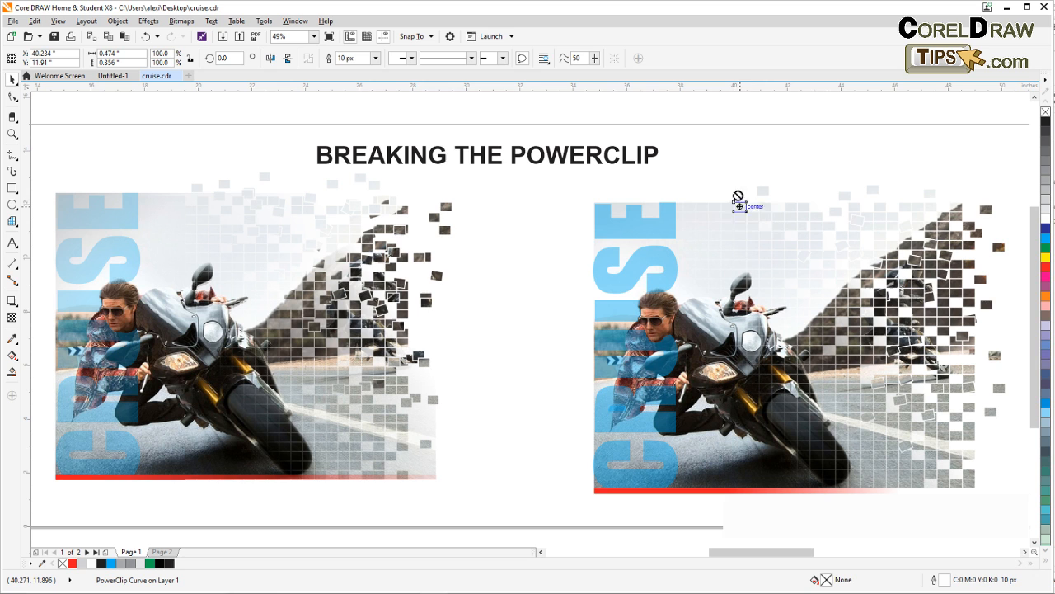
{"action": "left_click", "coordinate": [745, 163]}
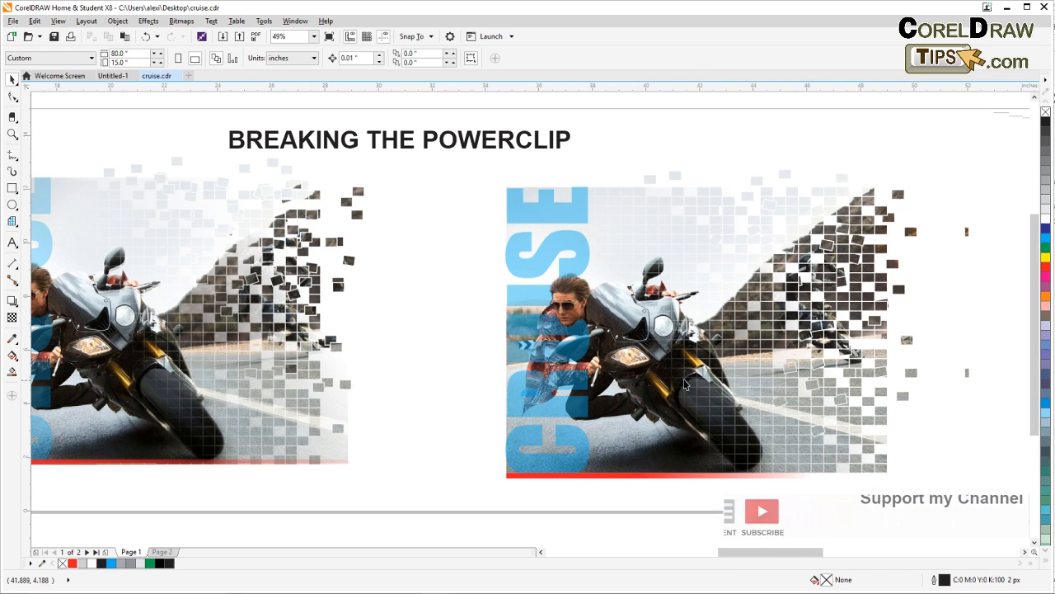
{"action": "scroll", "coordinate": [613, 402], "scroll_direction": "right", "scroll_amount": 3}
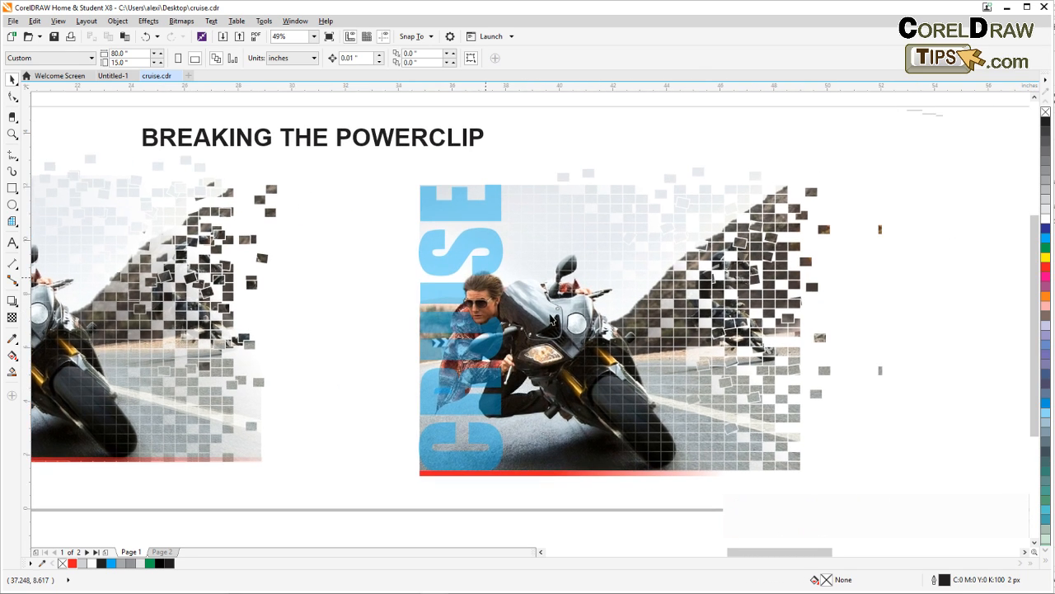
{"action": "scroll", "coordinate": [550, 321], "scroll_direction": "right", "scroll_amount": 4}
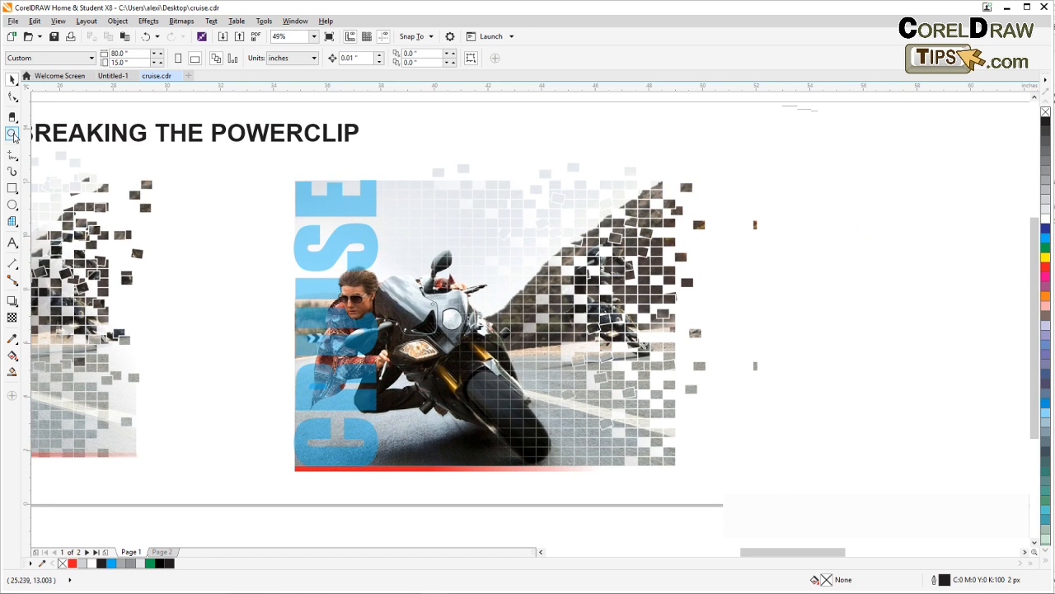
{"action": "left_click", "coordinate": [13, 134]}
{"action": "left_click_drag", "start_coordinate": [257, 148], "coordinate": [591, 433]}
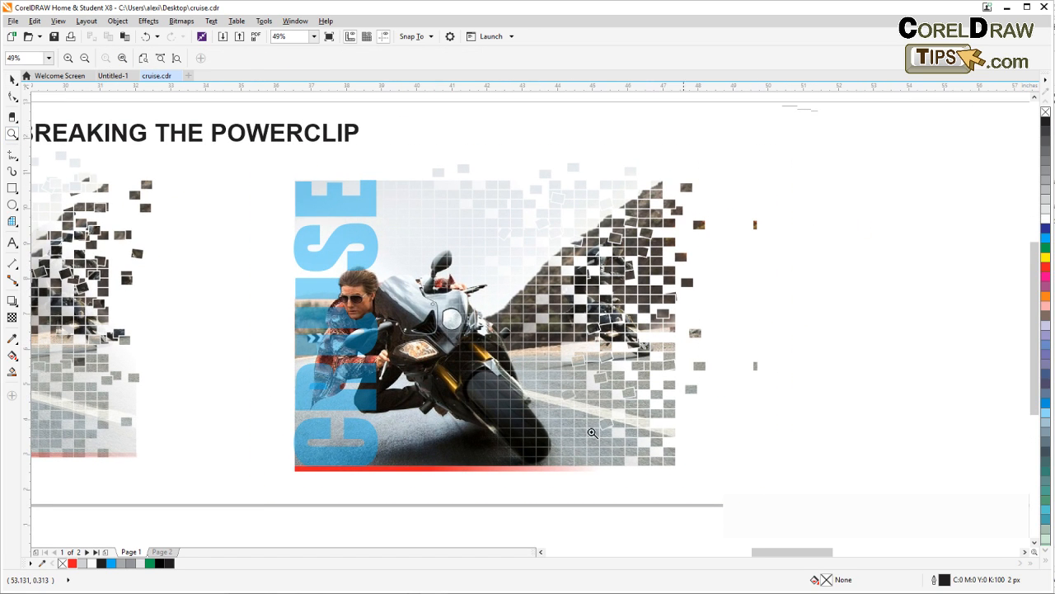
{"action": "left_click", "coordinate": [13, 78]}
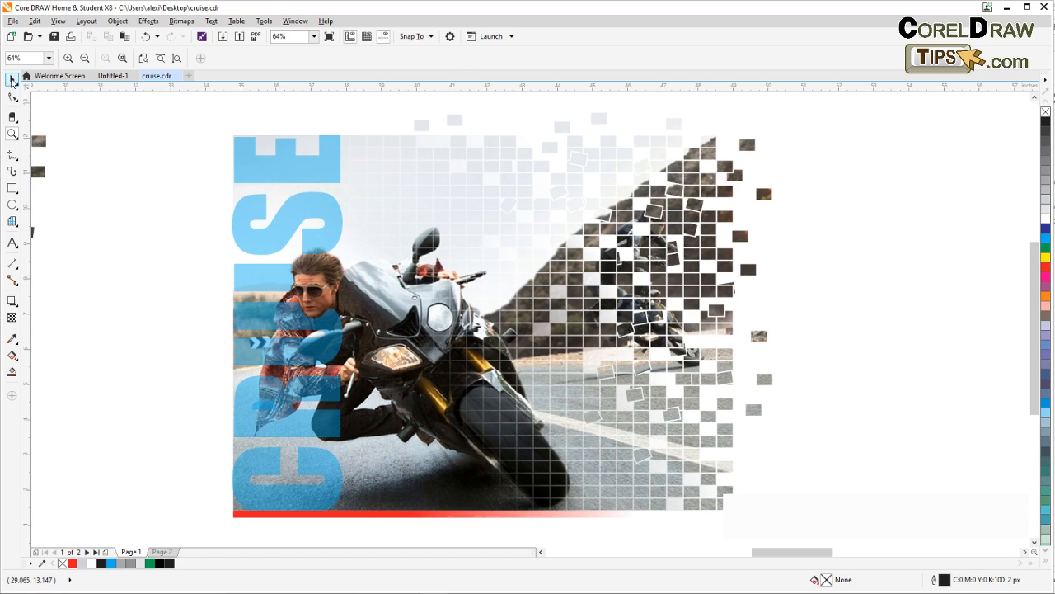
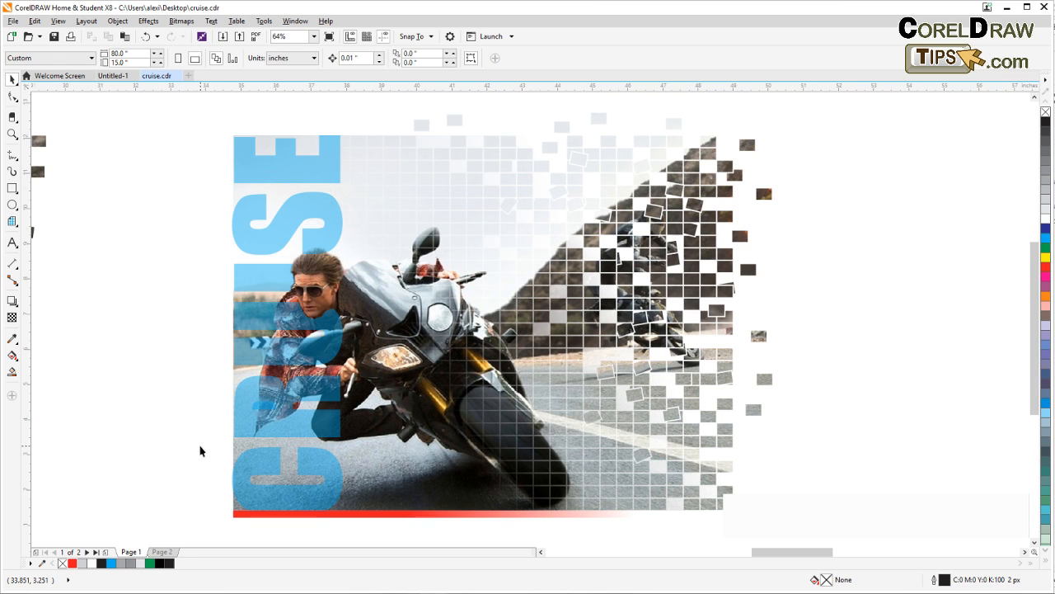
Try to select the small filled counter shape lying over the cyan R of the CRUISE lettering
{"action": "scroll", "coordinate": [205, 447], "scroll_direction": "up", "scroll_amount": 2}
{"action": "left_click_drag", "start_coordinate": [238, 396], "coordinate": [187, 389]}
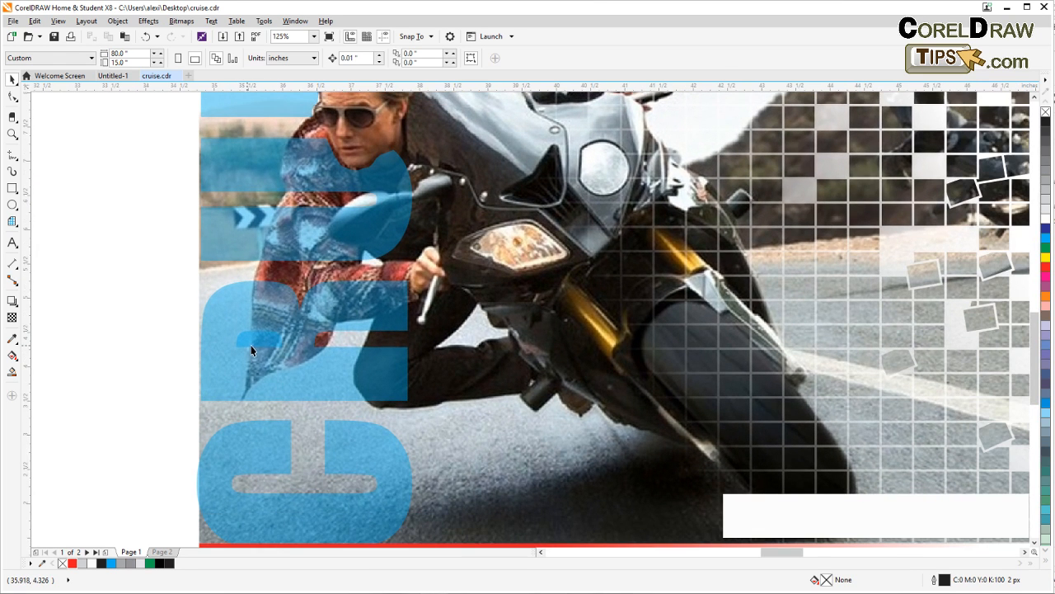
{"action": "left_click", "coordinate": [253, 345]}
{"action": "left_click", "coordinate": [129, 313]}
{"action": "left_click_drag", "start_coordinate": [149, 306], "coordinate": [295, 368]}
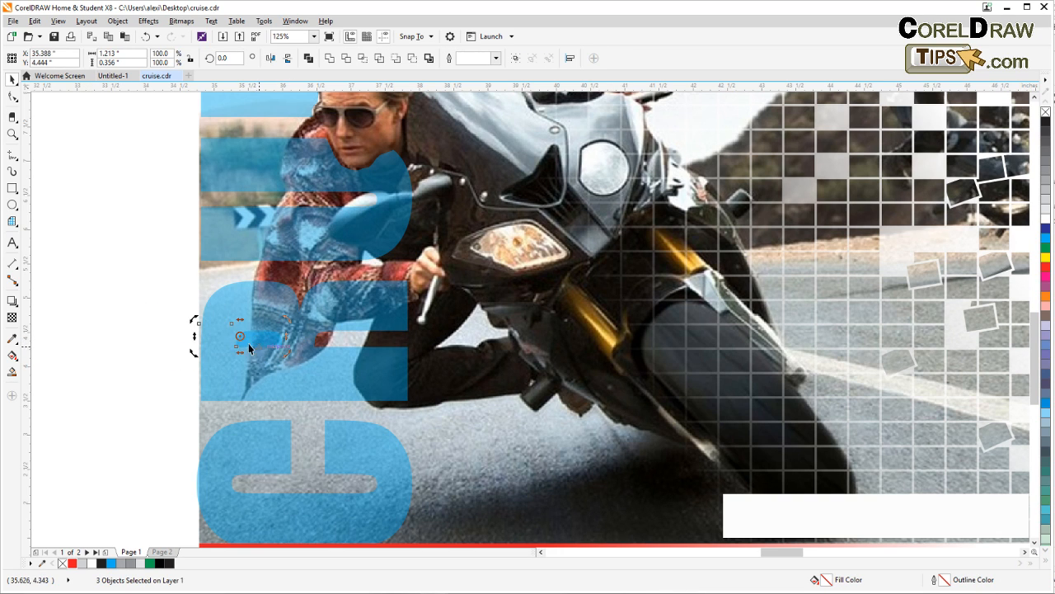
{"action": "key", "text": "Escape"}
{"action": "left_click", "coordinate": [249, 348]}
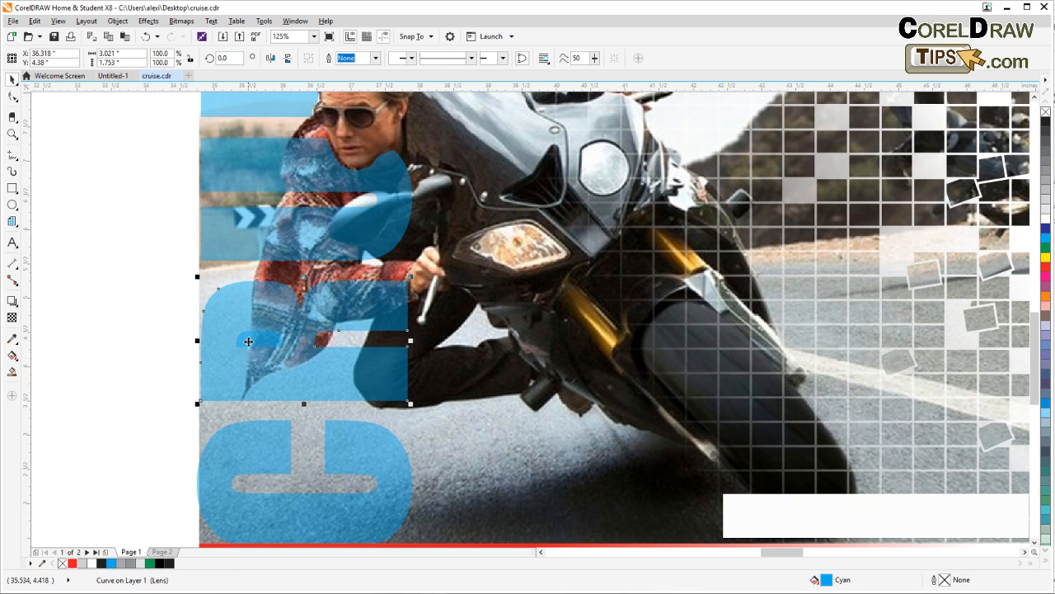
{"action": "left_click", "coordinate": [151, 298]}
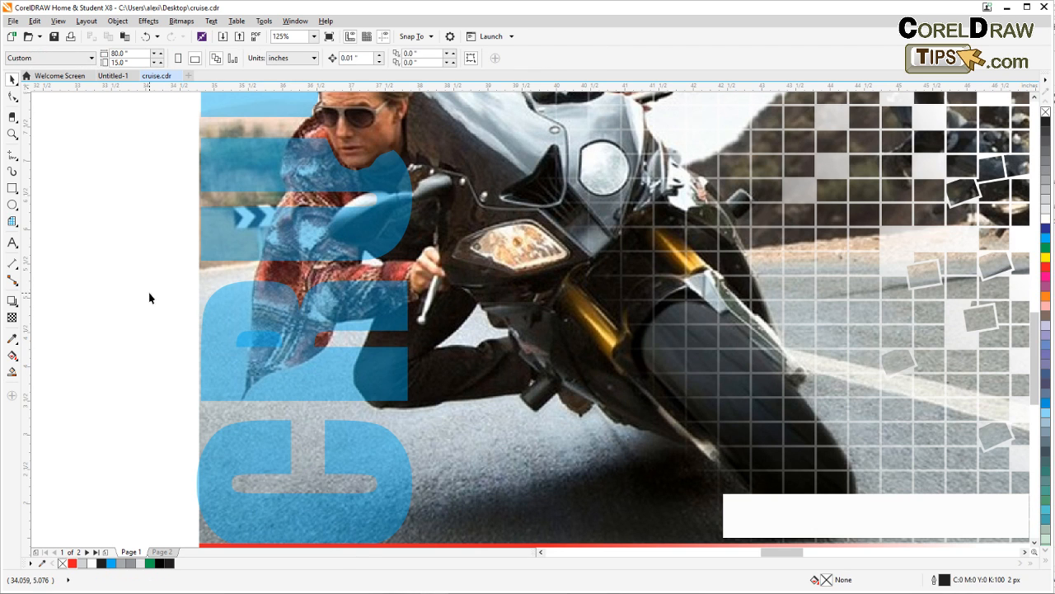
Show the drawing in Simple Wireframe and combine the R's small inner counter shape with the R outline into one curve
{"action": "left_click", "coordinate": [57, 22]}
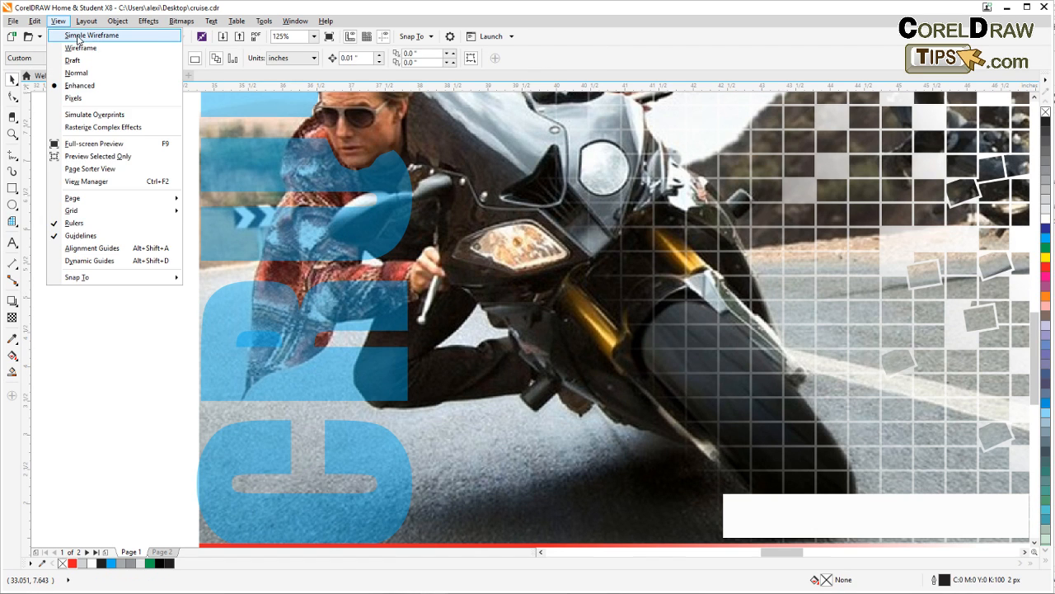
{"action": "left_click", "coordinate": [78, 35]}
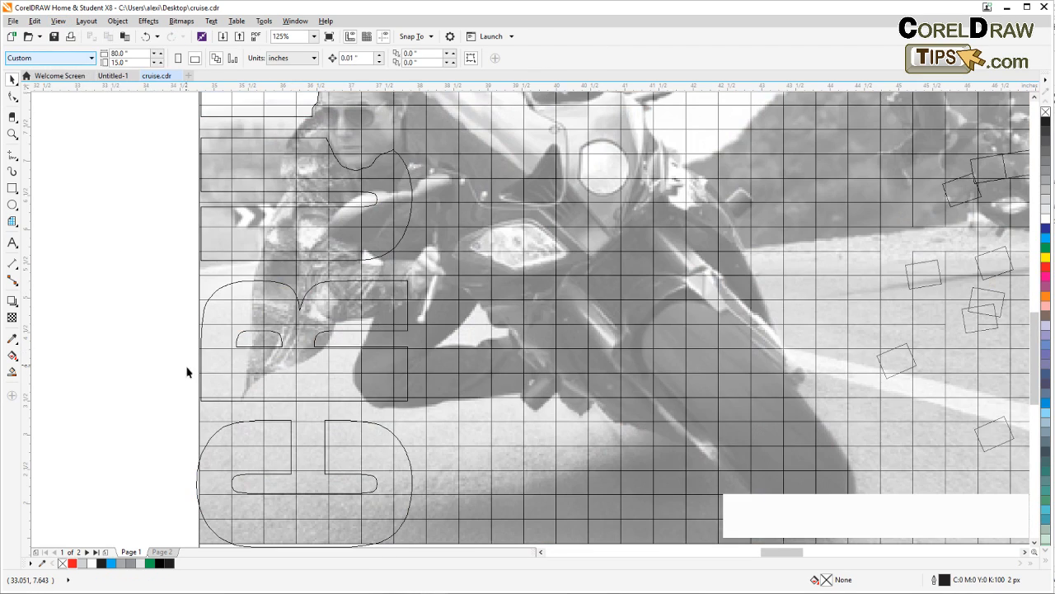
{"action": "scroll", "coordinate": [250, 342], "scroll_direction": "up", "scroll_amount": 2}
{"action": "left_click", "coordinate": [256, 334]}
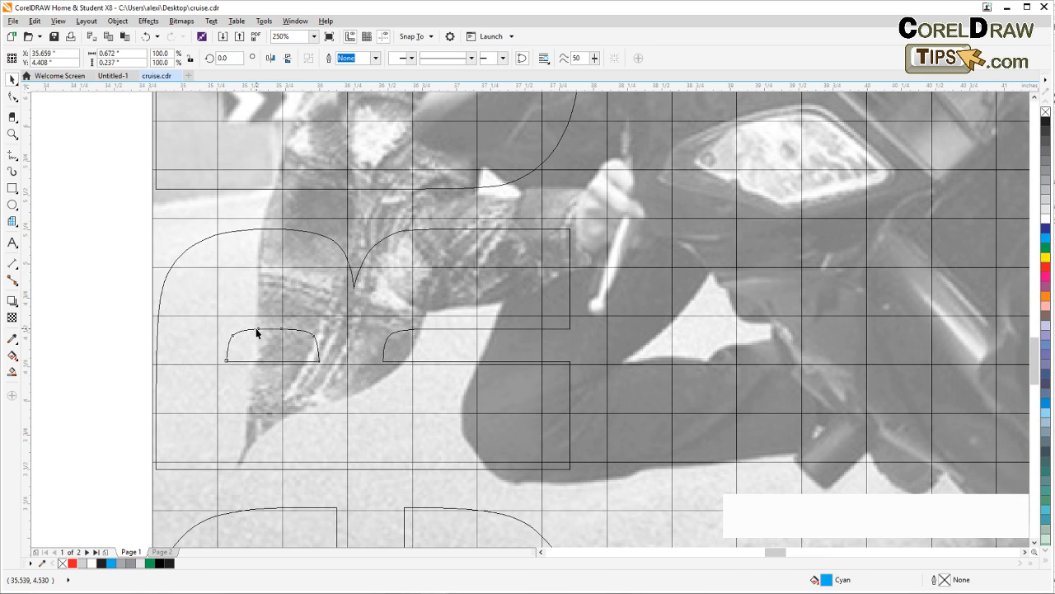
{"action": "left_click", "coordinate": [256, 333]}
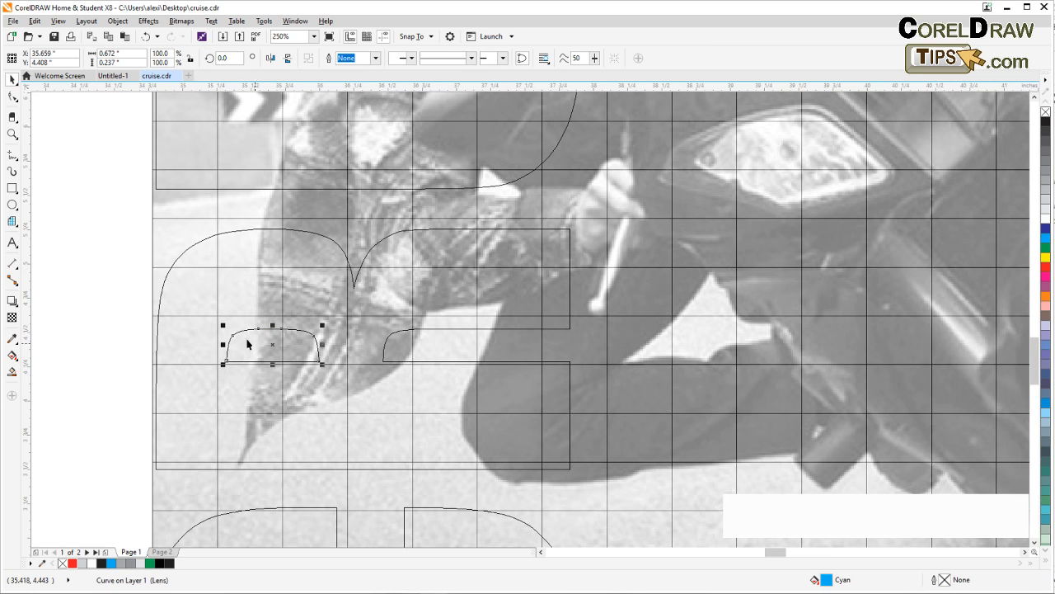
{"action": "left_click", "coordinate": [233, 237], "text": "shift"}
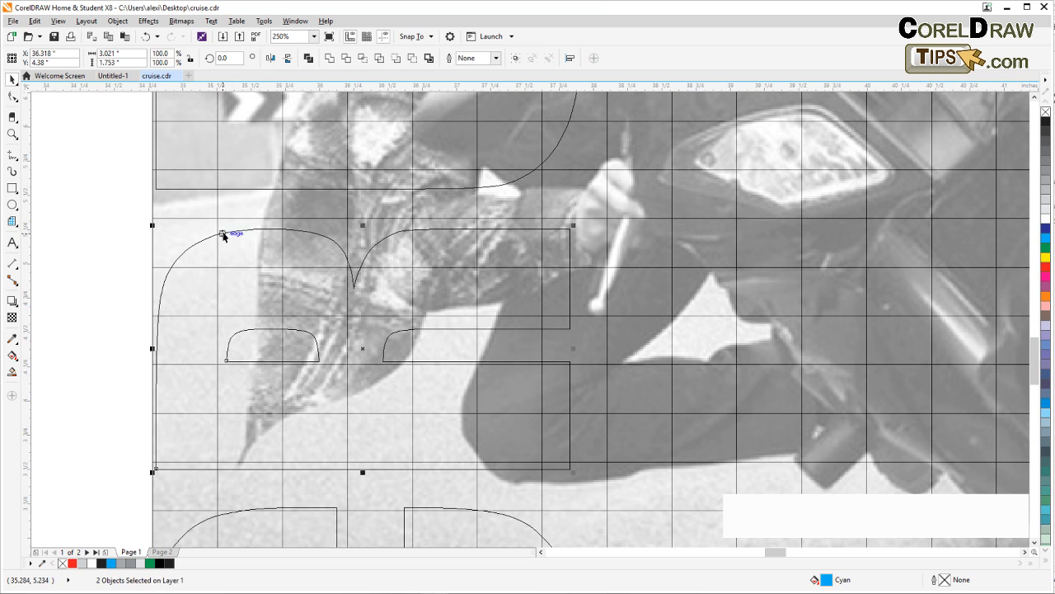
{"action": "left_click", "coordinate": [308, 58]}
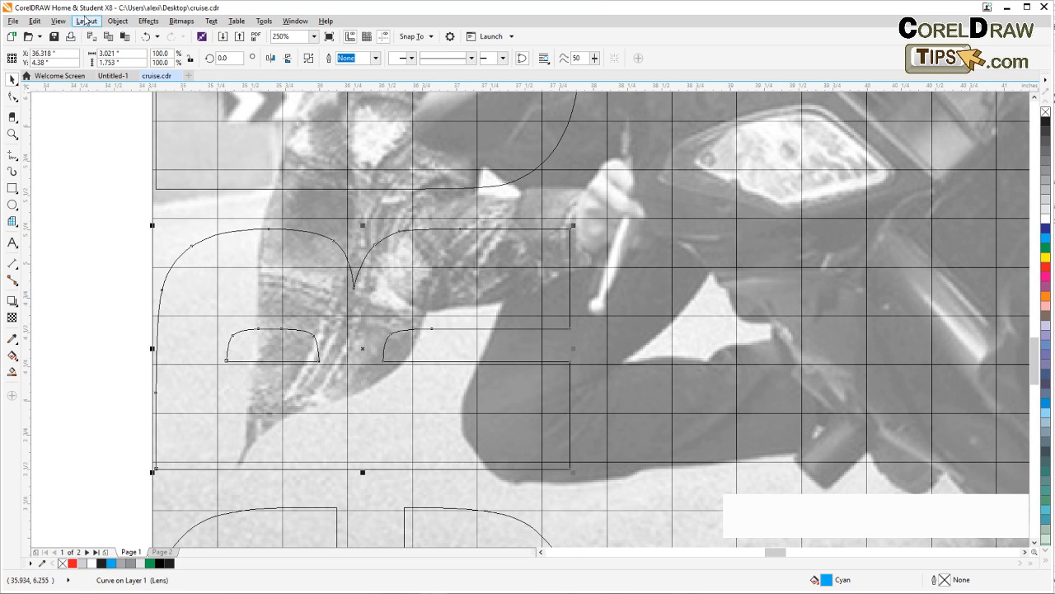
Return the drawing to the Enhanced view and deselect the combined R
{"action": "left_click", "coordinate": [57, 21]}
{"action": "left_click", "coordinate": [80, 86]}
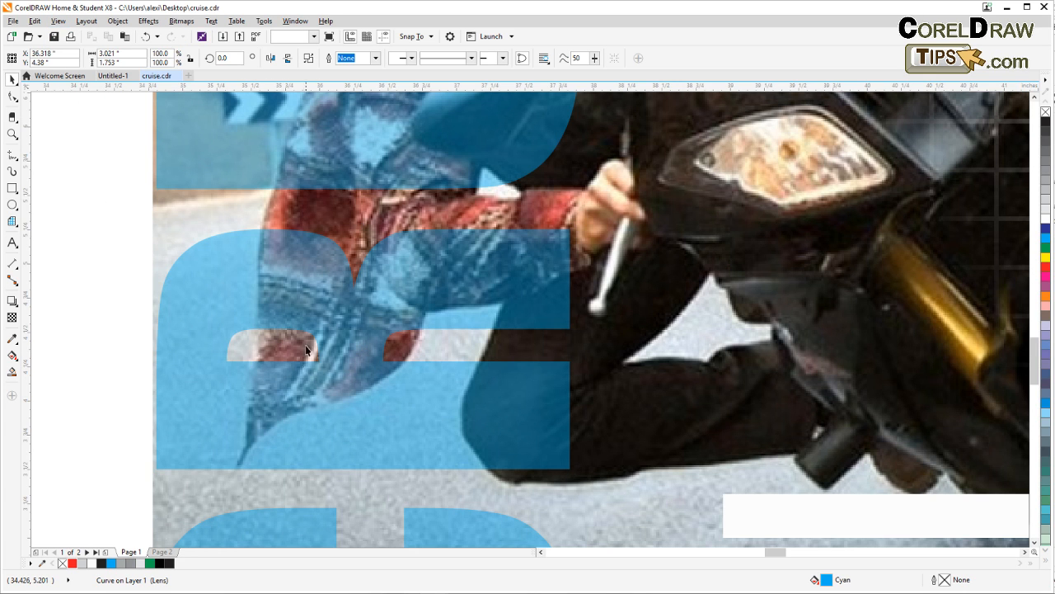
{"action": "left_click", "coordinate": [104, 339]}
Review the whole motorcycle design, including the cyan CRUISE lettering with its corrected R, the scattered squares and the photo's bitmap
{"action": "scroll", "coordinate": [109, 339], "scroll_direction": "down", "scroll_amount": 2}
{"action": "left_click_drag", "start_coordinate": [109, 339], "coordinate": [129, 396]}
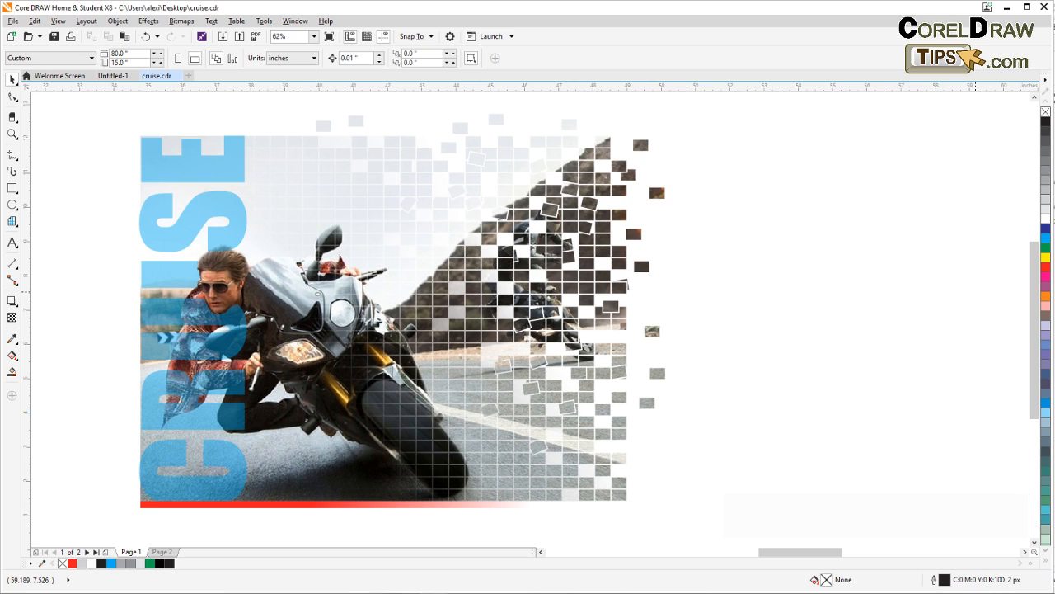
{"action": "left_click", "coordinate": [13, 133]}
{"action": "left_click_drag", "start_coordinate": [113, 106], "coordinate": [685, 511]}
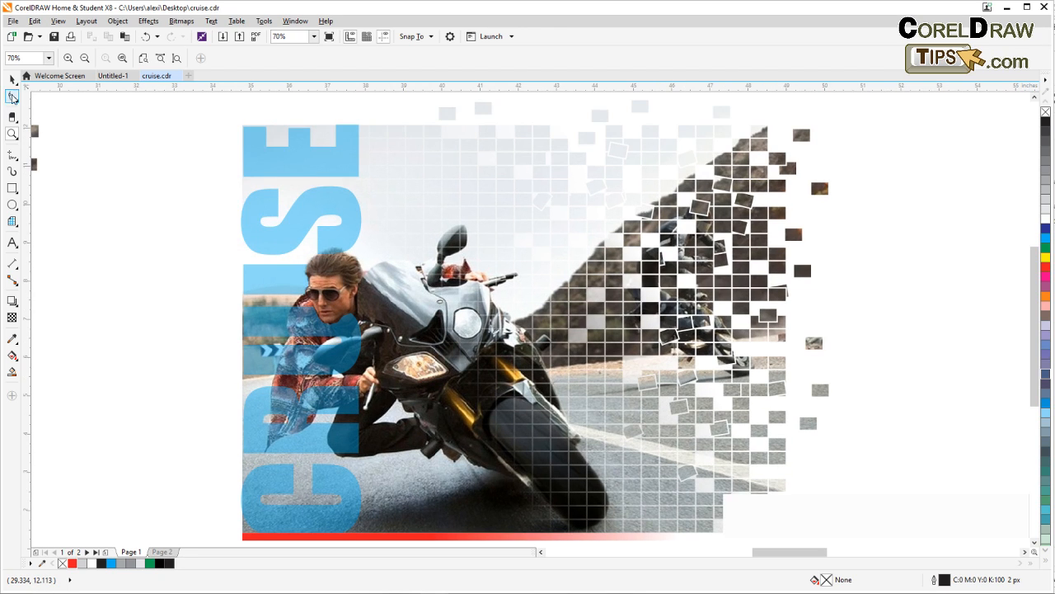
{"action": "left_click", "coordinate": [12, 78]}
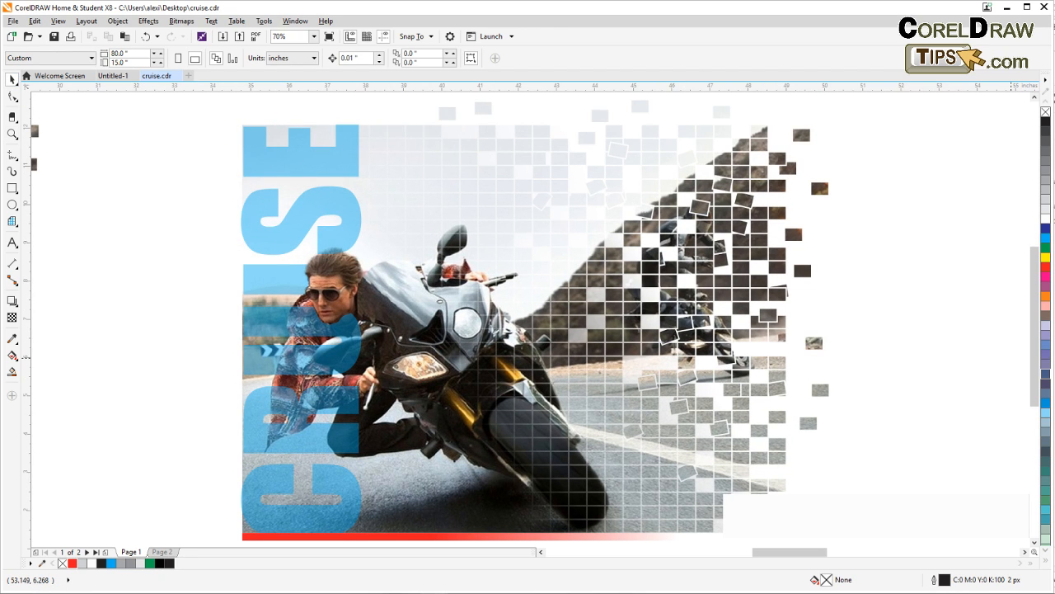
{"action": "left_click", "coordinate": [741, 286]}
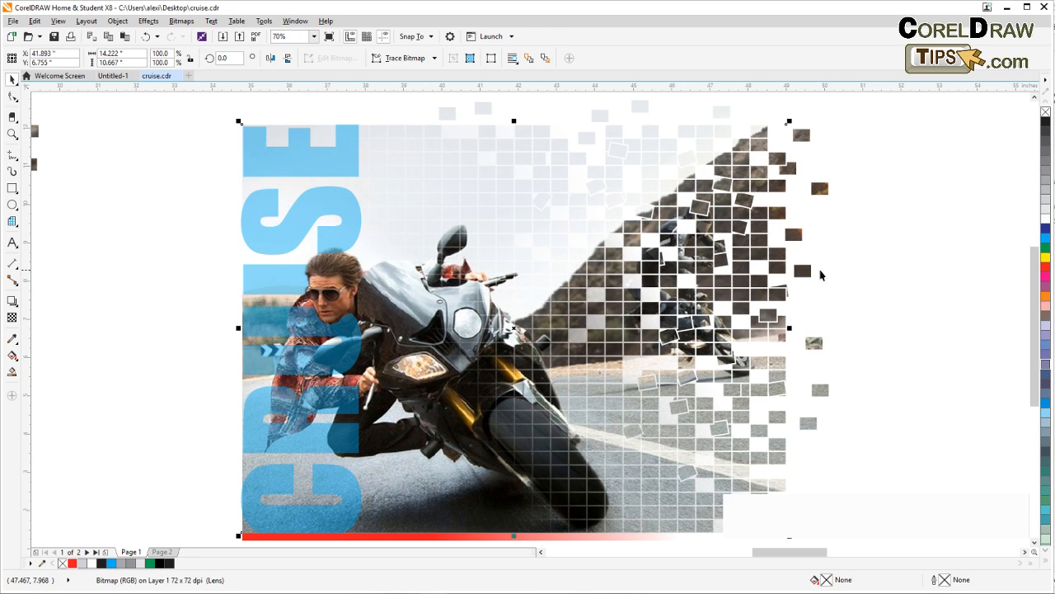
{"action": "left_click", "coordinate": [883, 278]}
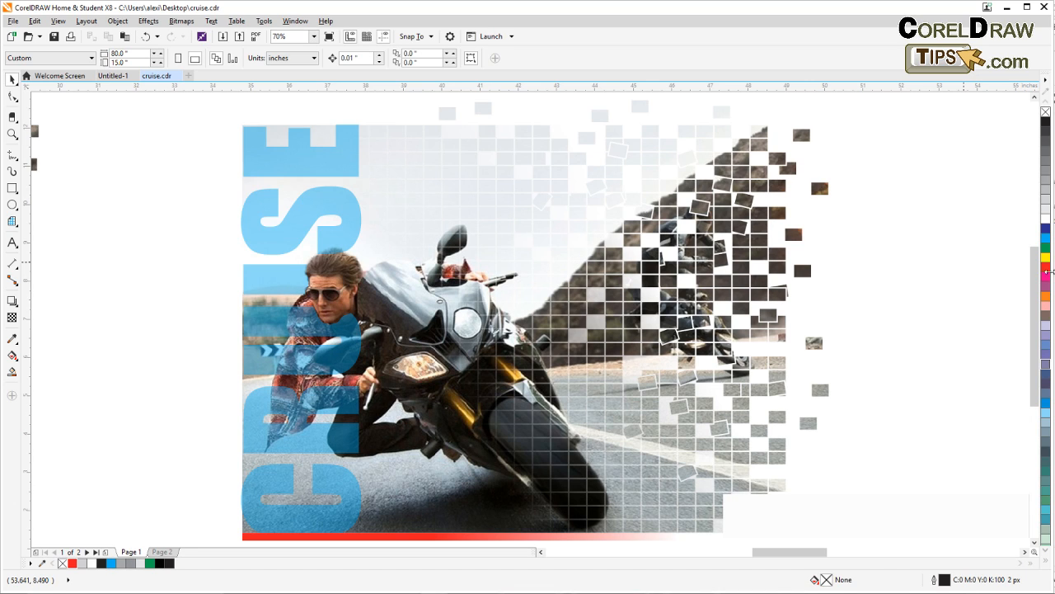
{"action": "left_click_drag", "start_coordinate": [748, 276], "coordinate": [696, 280]}
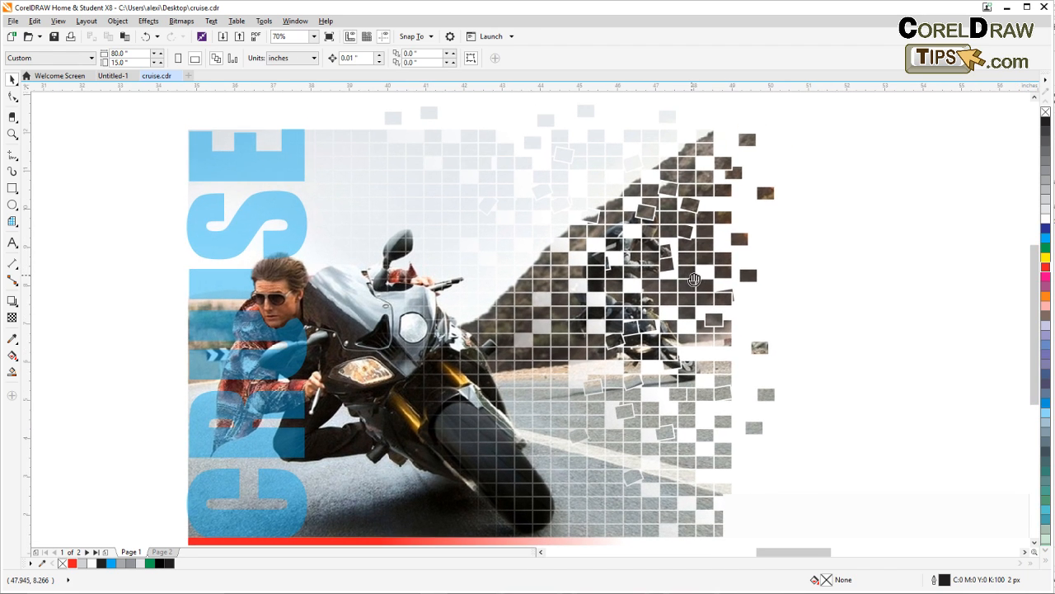